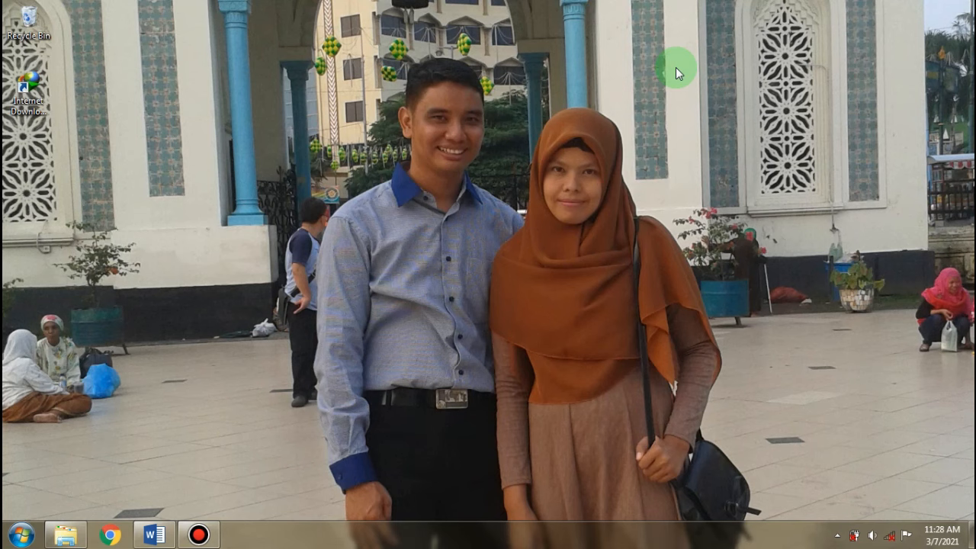
Switch to the KATA PENGANTAR document in Word and look through the cover, foreword, DAFTAR ISI page and start of BAB I
{"action": "left_click", "coordinate": [158, 535]}
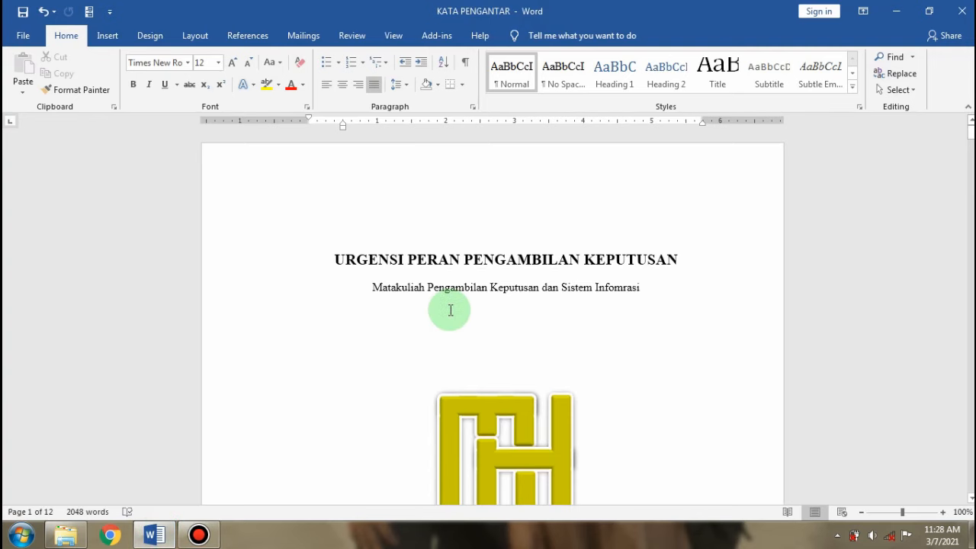
{"action": "scroll", "coordinate": [444, 244], "scroll_direction": "down", "scroll_amount": 5}
{"action": "scroll", "coordinate": [442, 235], "scroll_direction": "down", "scroll_amount": 15}
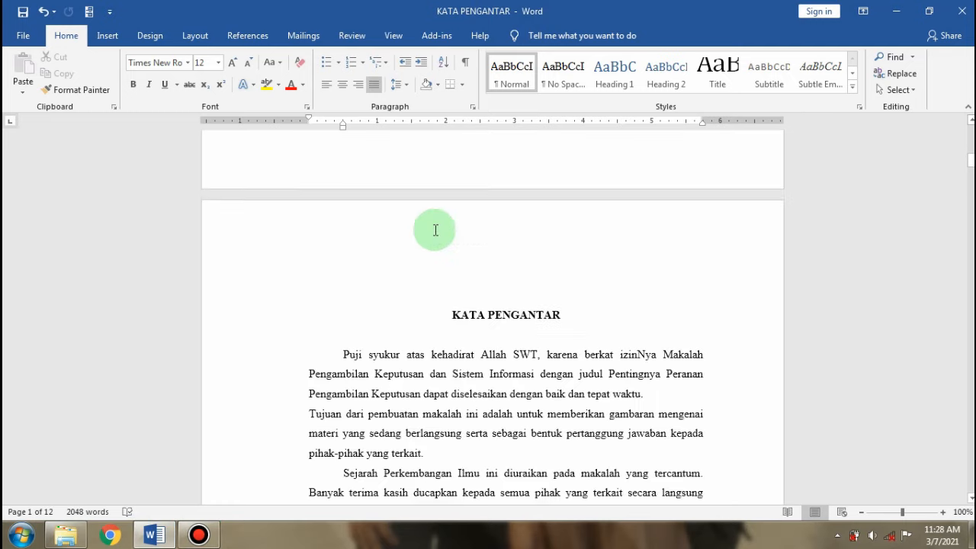
{"action": "scroll", "coordinate": [435, 229], "scroll_direction": "down", "scroll_amount": 10}
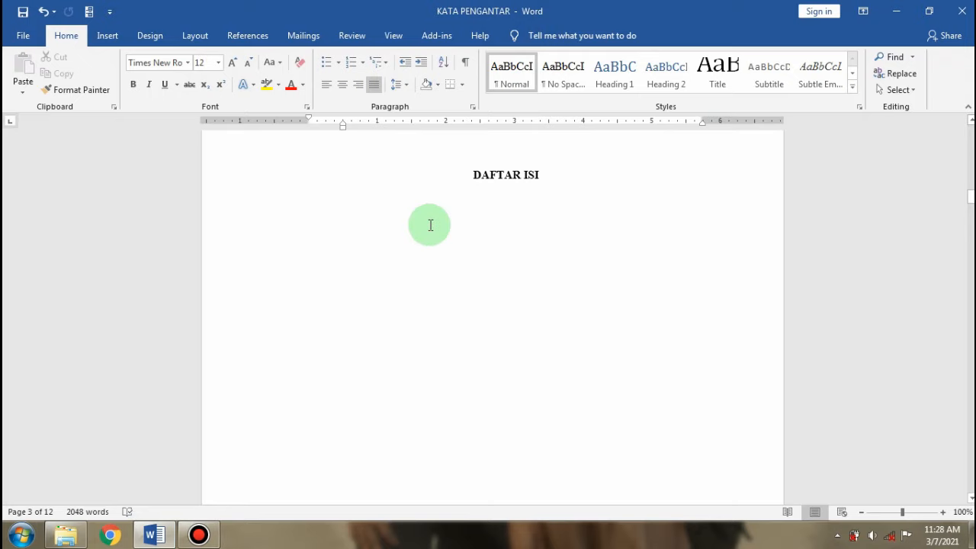
{"action": "scroll", "coordinate": [430, 225], "scroll_direction": "up", "scroll_amount": 10}
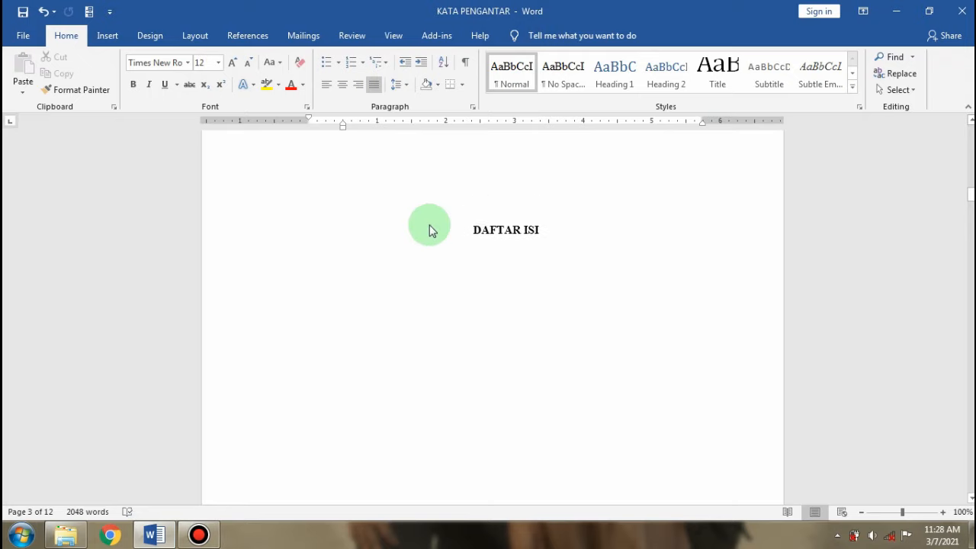
{"action": "scroll", "coordinate": [429, 225], "scroll_direction": "up", "scroll_amount": 12}
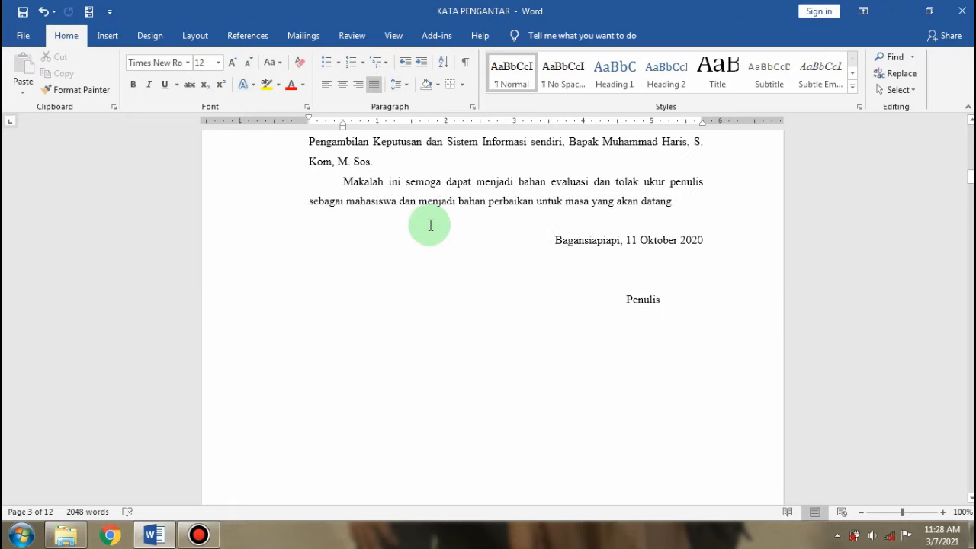
{"action": "scroll", "coordinate": [430, 225], "scroll_direction": "up", "scroll_amount": 7}
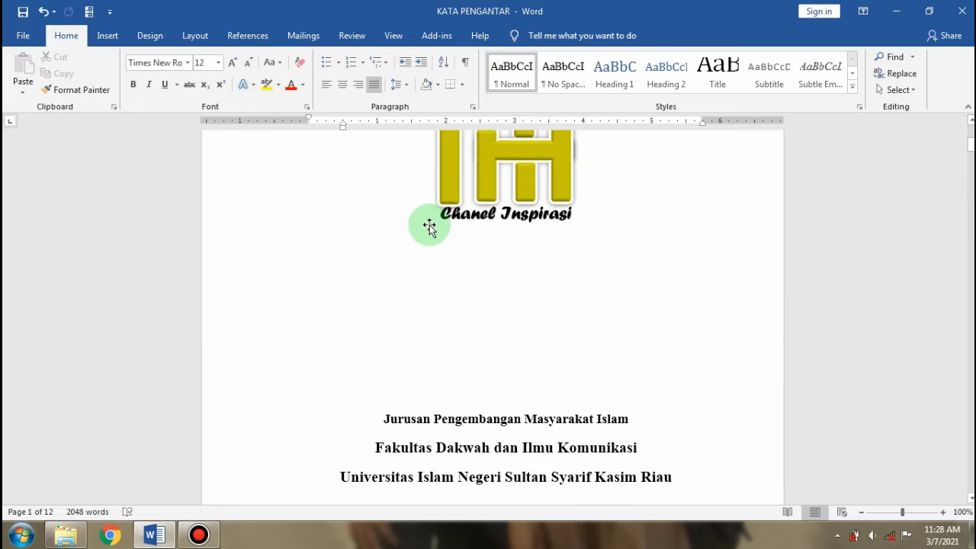
{"action": "scroll", "coordinate": [430, 225], "scroll_direction": "up", "scroll_amount": 4}
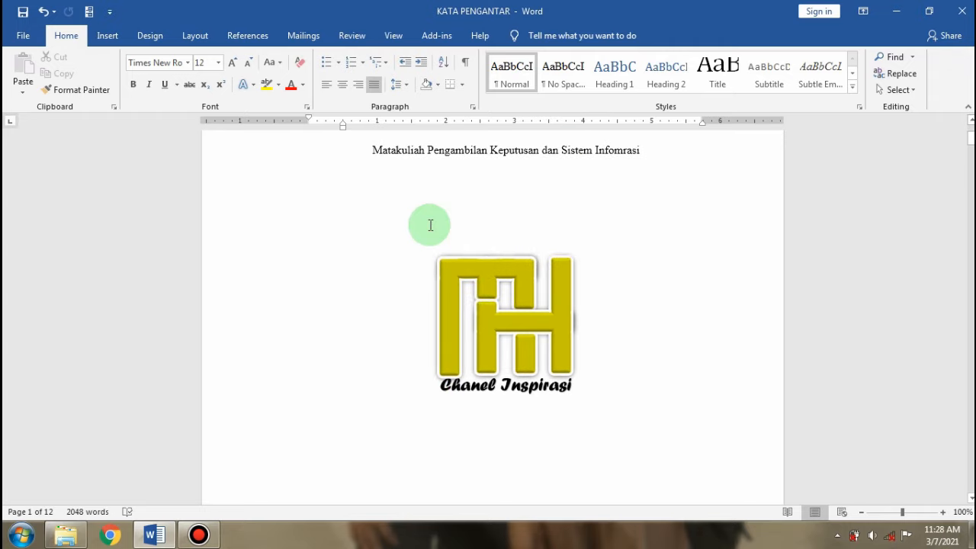
{"action": "scroll", "coordinate": [430, 225], "scroll_direction": "down", "scroll_amount": 10}
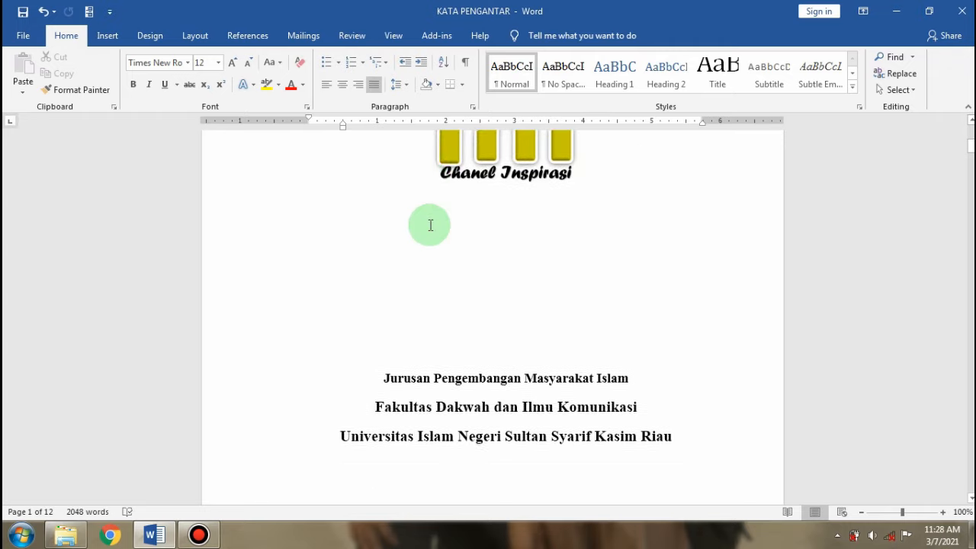
{"action": "scroll", "coordinate": [429, 228], "scroll_direction": "down", "scroll_amount": 10}
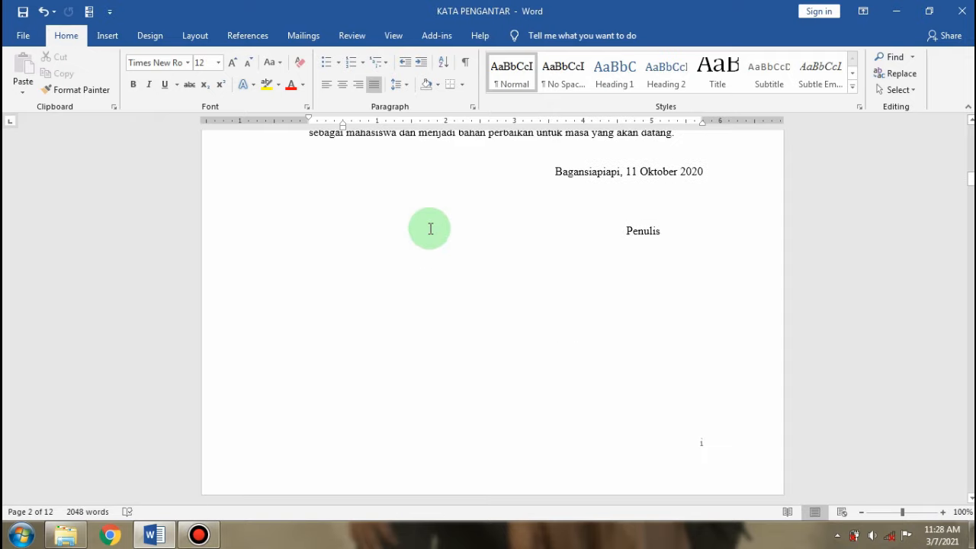
{"action": "scroll", "coordinate": [430, 228], "scroll_direction": "down", "scroll_amount": 8}
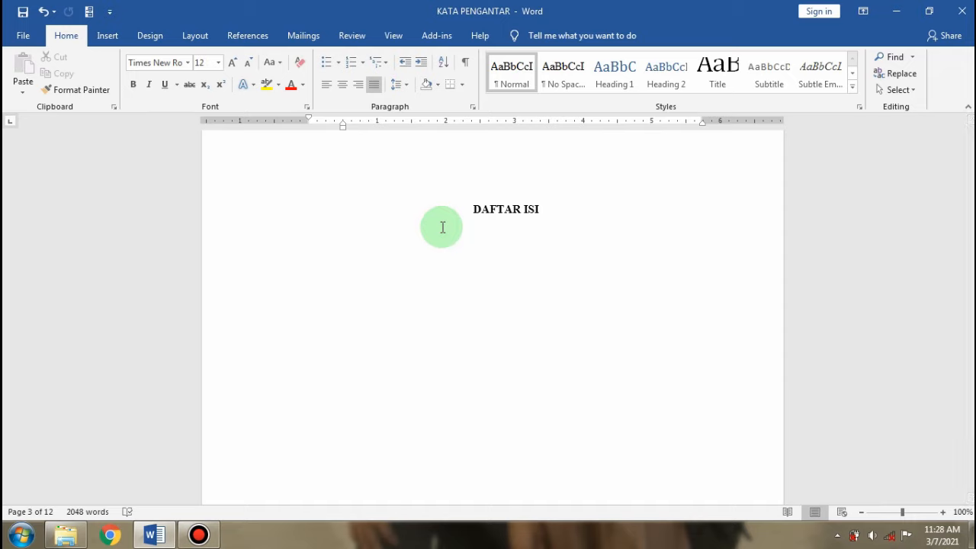
{"action": "scroll", "coordinate": [442, 227], "scroll_direction": "up", "scroll_amount": 8}
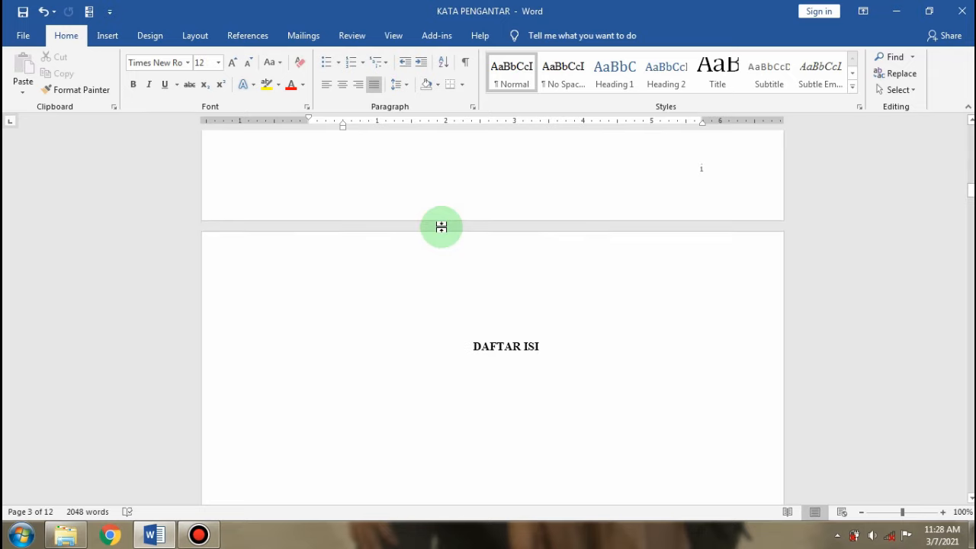
{"action": "scroll", "coordinate": [442, 227], "scroll_direction": "down", "scroll_amount": 8}
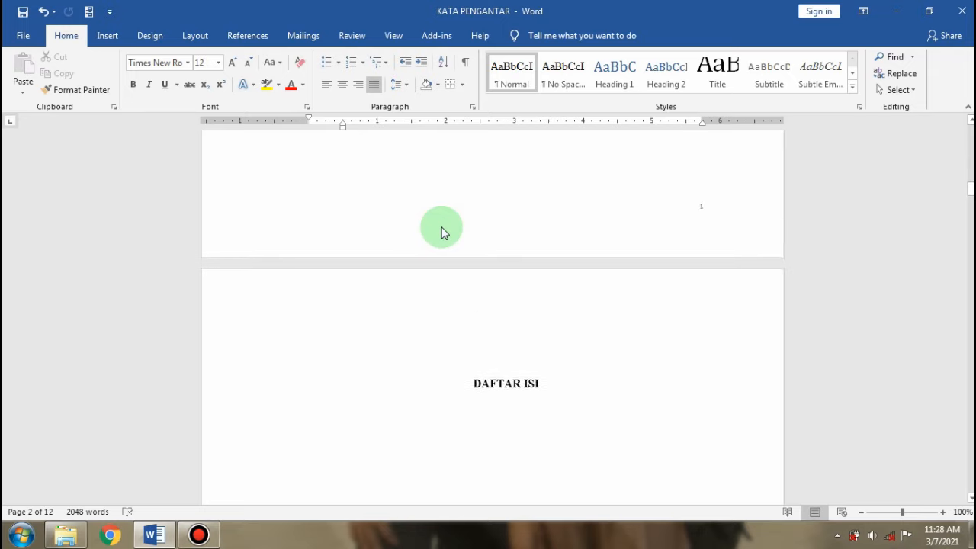
{"action": "scroll", "coordinate": [442, 227], "scroll_direction": "down", "scroll_amount": 3}
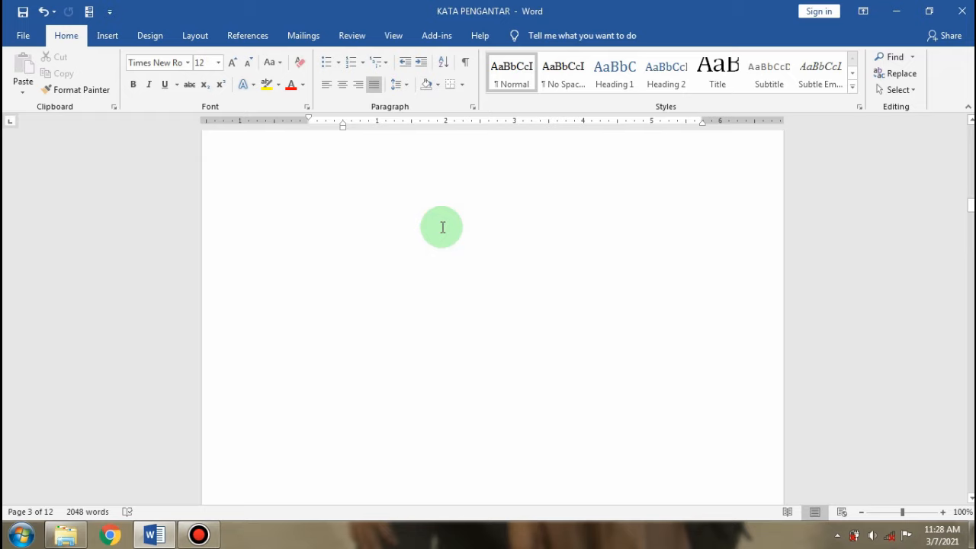
{"action": "scroll", "coordinate": [442, 227], "scroll_direction": "up", "scroll_amount": 3}
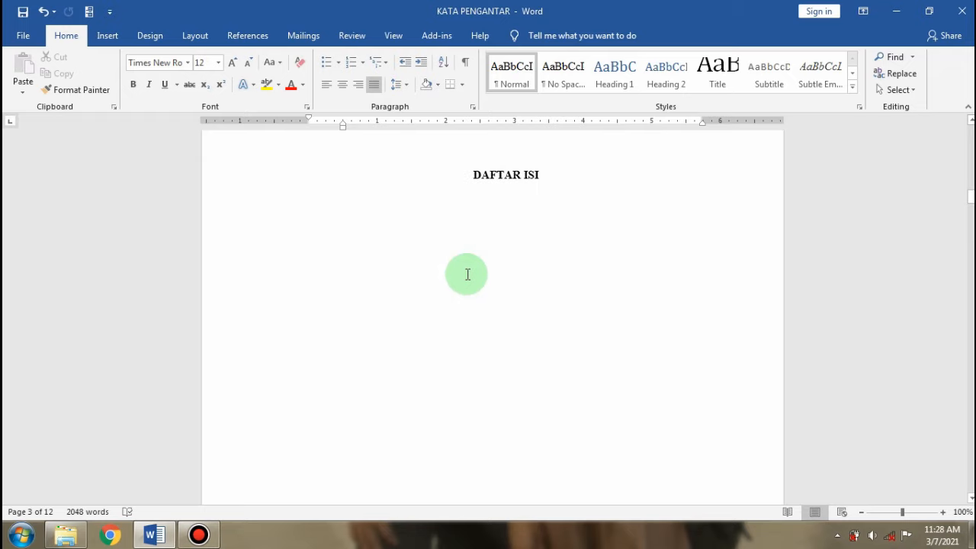
{"action": "scroll", "coordinate": [467, 274], "scroll_direction": "down", "scroll_amount": 10}
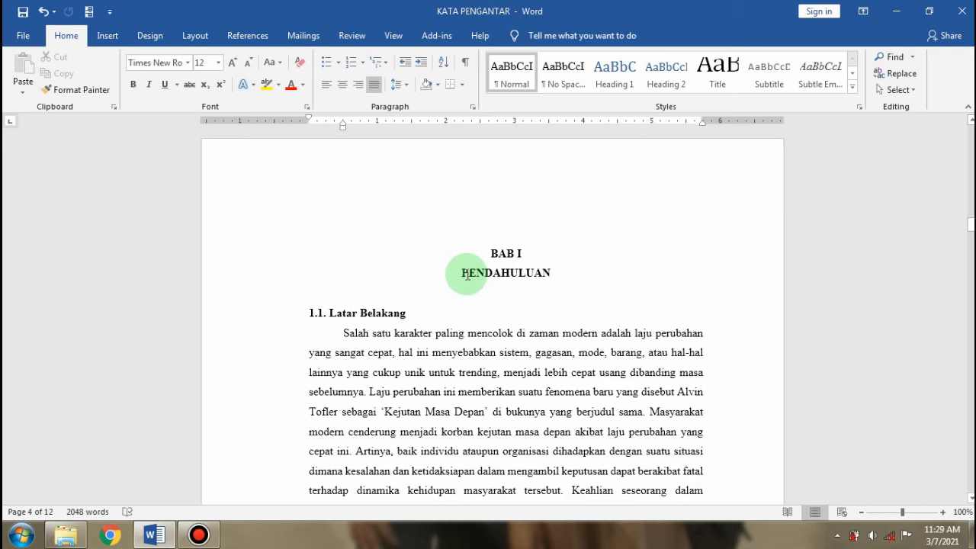
Try the Heading 1, Heading 2 and Heading 3 styles on the last bibliography entry, and undo them
{"action": "left_click", "coordinate": [616, 90]}
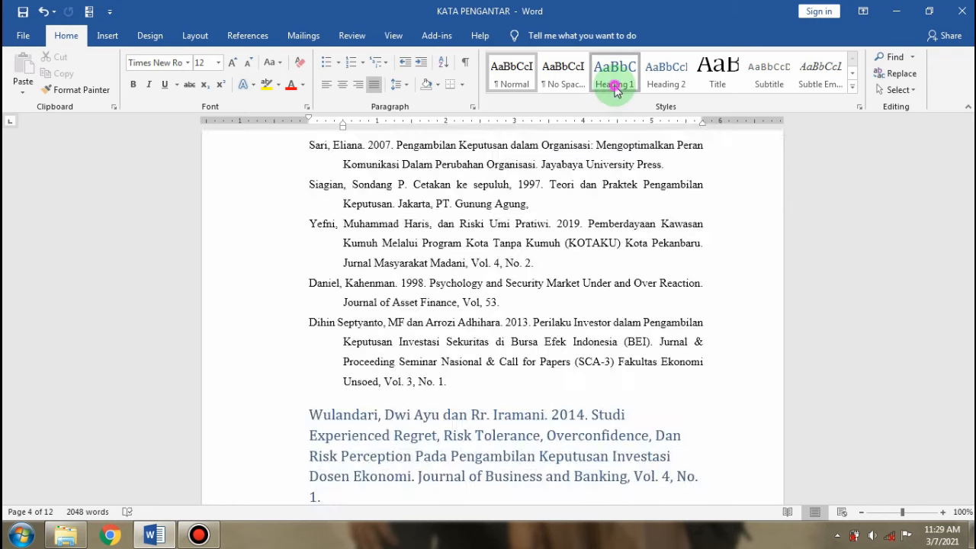
{"action": "left_click", "coordinate": [660, 82]}
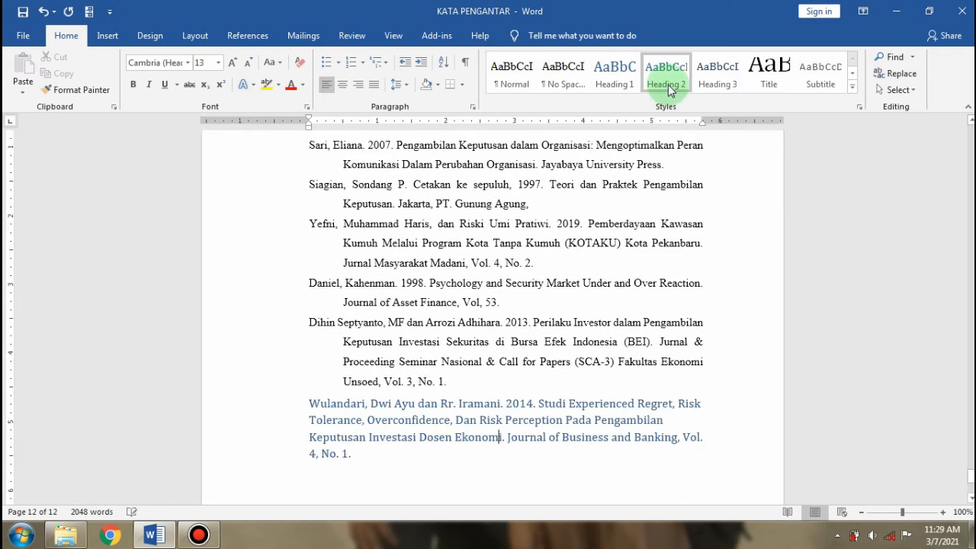
{"action": "left_click", "coordinate": [720, 79]}
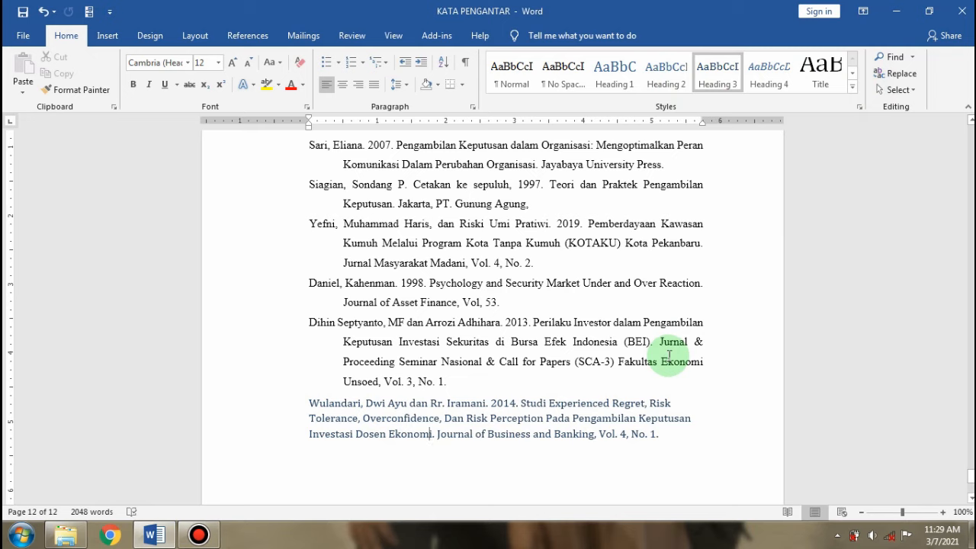
{"action": "key", "text": "ctrl+z"}
{"action": "key", "text": "ctrl+z"}
{"action": "key", "text": "ctrl+z"}
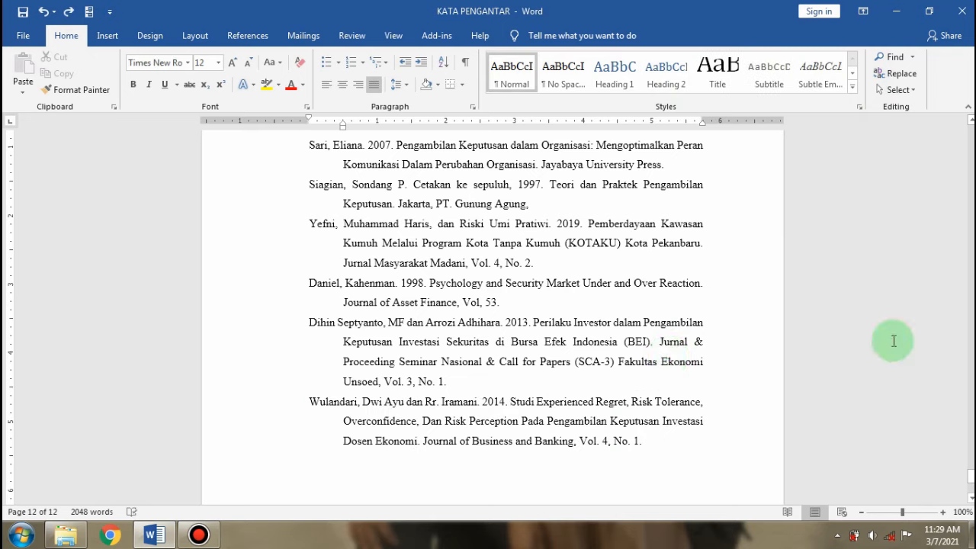
Review the main titles from the start of the document: KATA PENGANTAR, DAFTAR ISI and BAB I PENDAHULUAN
{"action": "left_click_drag", "start_coordinate": [969, 475], "coordinate": [970, 135]}
{"action": "scroll", "coordinate": [570, 259], "scroll_direction": "down", "scroll_amount": 10}
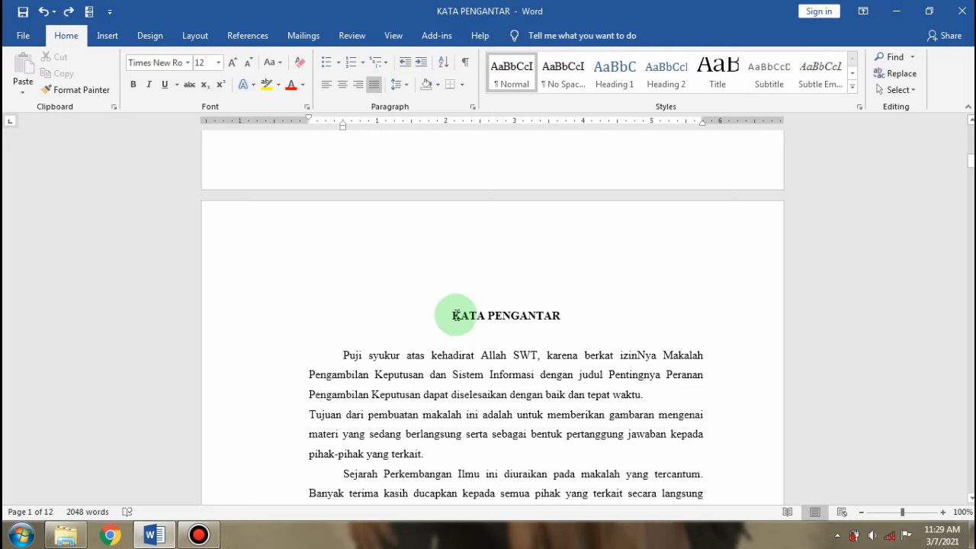
{"action": "scroll", "coordinate": [584, 315], "scroll_direction": "down", "scroll_amount": 15}
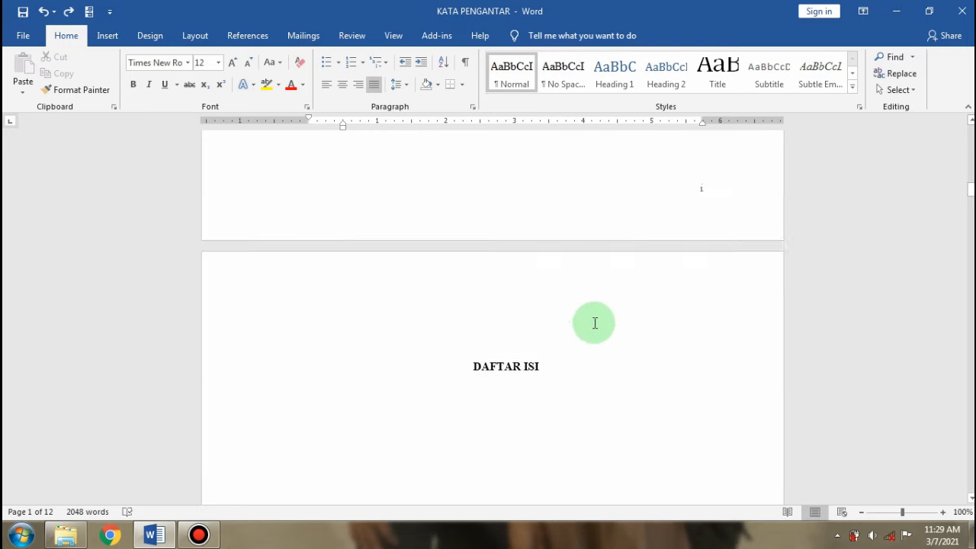
{"action": "scroll", "coordinate": [573, 270], "scroll_direction": "down", "scroll_amount": 12}
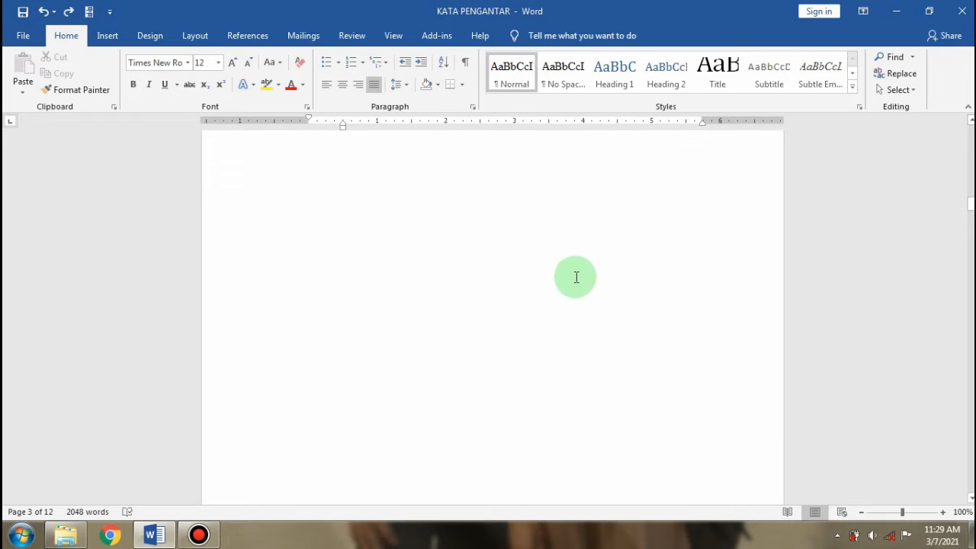
{"action": "scroll", "coordinate": [569, 285], "scroll_direction": "down", "scroll_amount": 9}
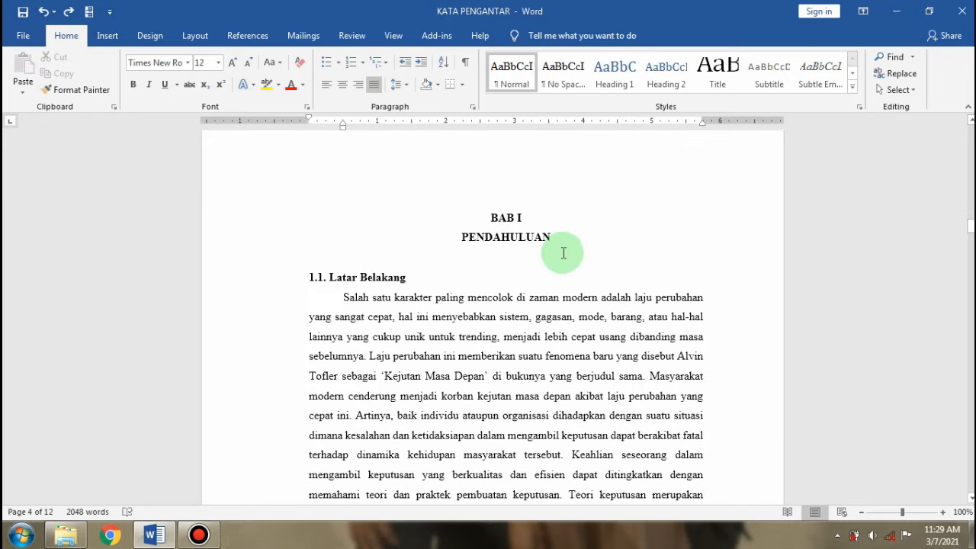
{"action": "scroll", "coordinate": [563, 251], "scroll_direction": "down", "scroll_amount": 3}
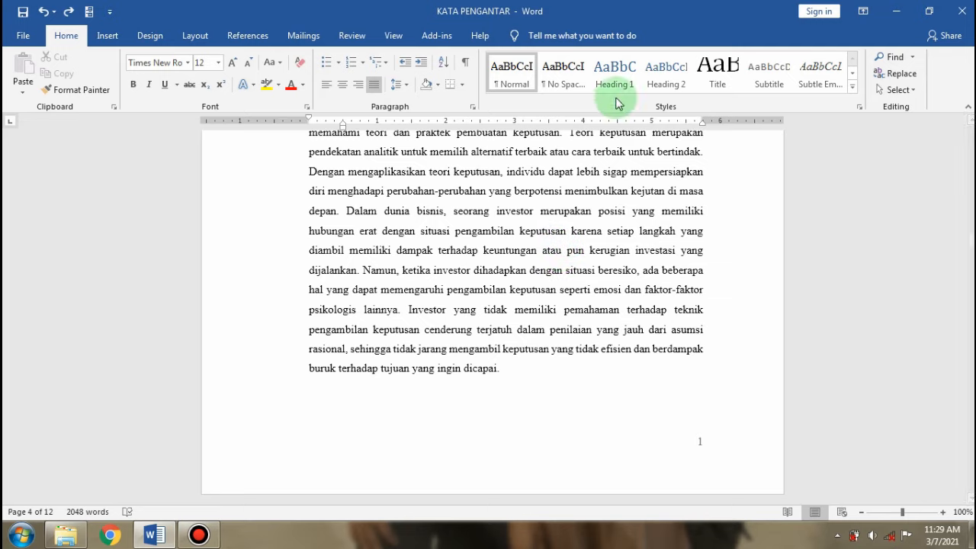
{"action": "left_click", "coordinate": [686, 193]}
{"action": "scroll", "coordinate": [686, 192], "scroll_direction": "up", "scroll_amount": 8}
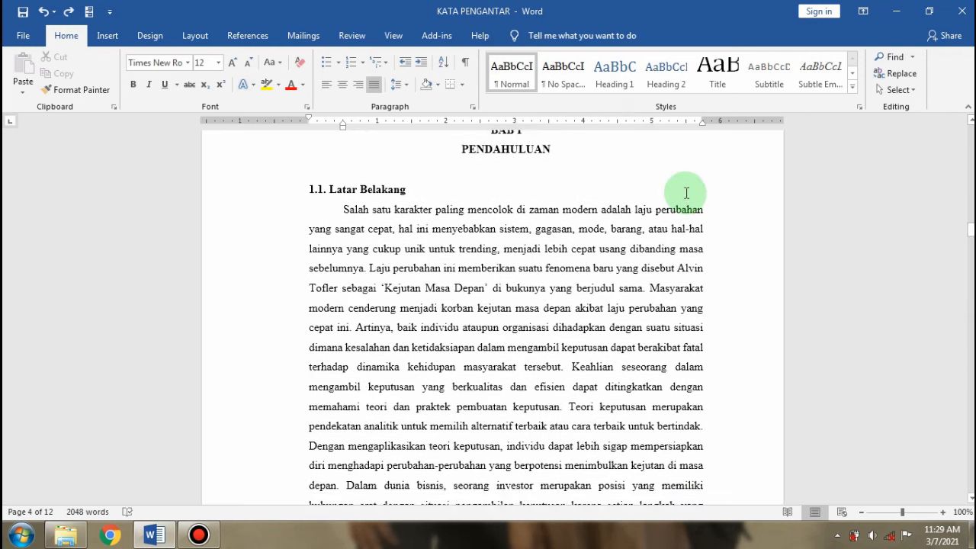
Examine the subheading levels in chapters I and II, from 1.1. Latar Belakang to the lettered item under 2.2. Tujuan Pengambilan Keputusan
{"action": "left_click", "coordinate": [369, 319]}
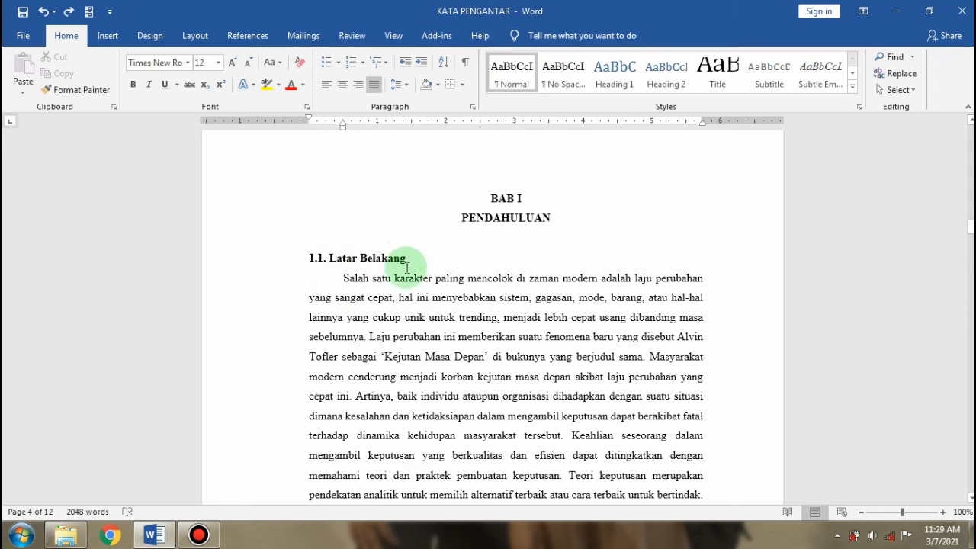
{"action": "scroll", "coordinate": [411, 370], "scroll_direction": "down", "scroll_amount": 5}
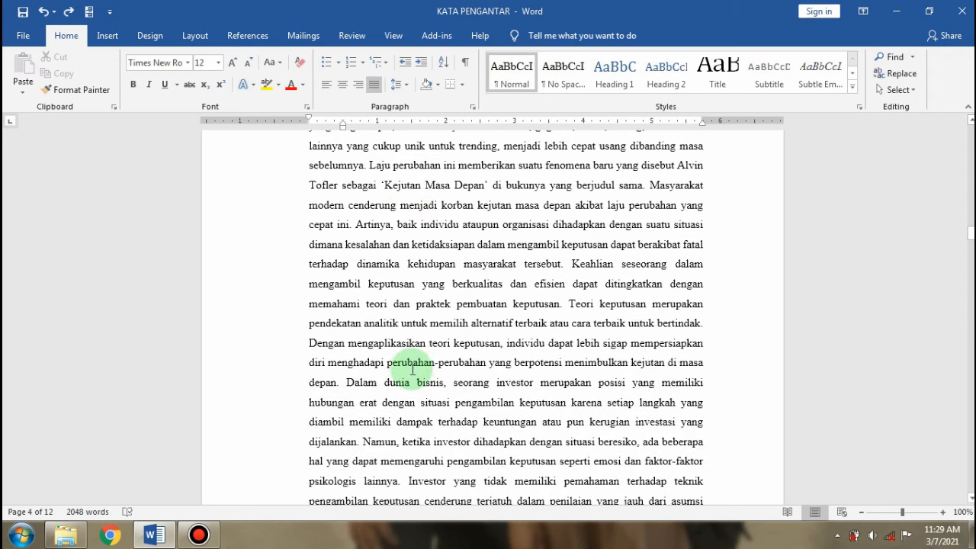
{"action": "scroll", "coordinate": [412, 370], "scroll_direction": "down", "scroll_amount": 18}
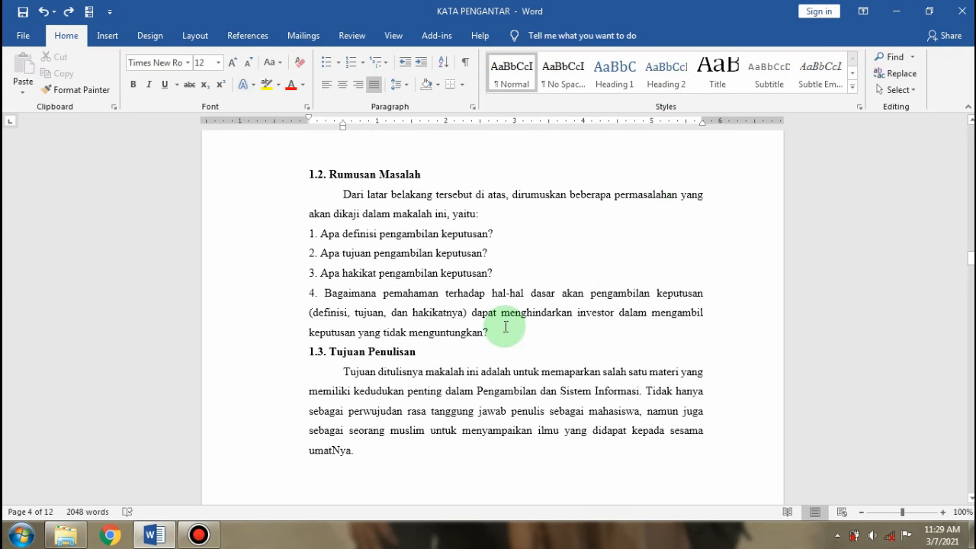
{"action": "scroll", "coordinate": [442, 350], "scroll_direction": "down", "scroll_amount": 6}
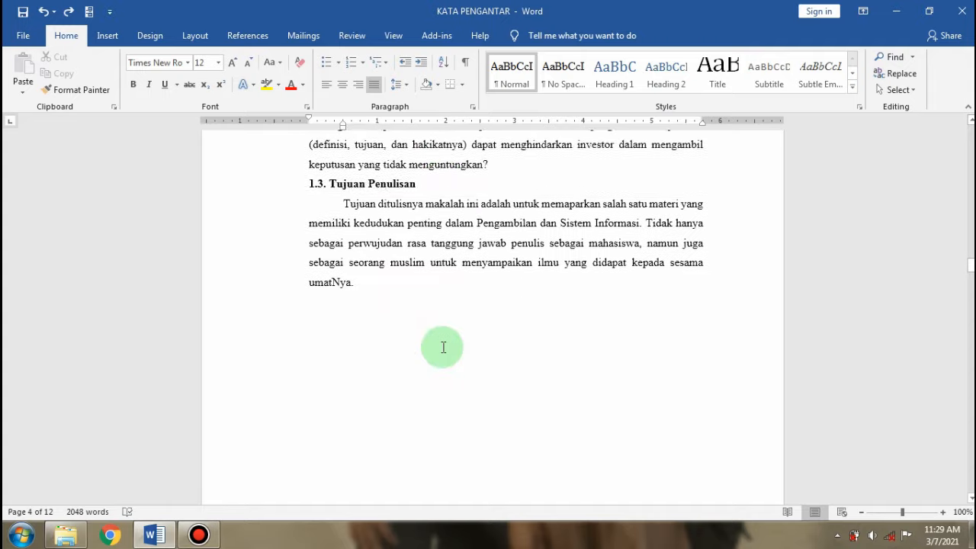
{"action": "scroll", "coordinate": [445, 355], "scroll_direction": "down", "scroll_amount": 20}
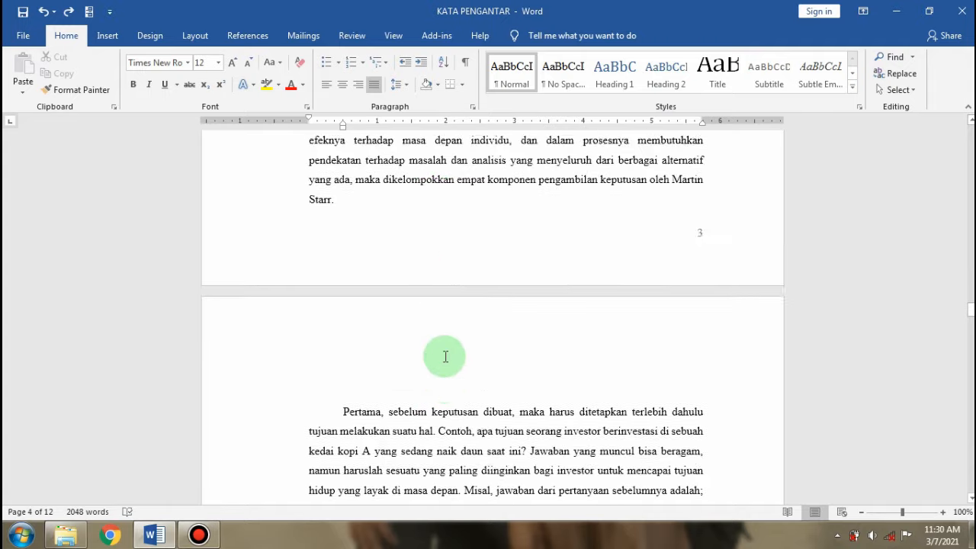
{"action": "scroll", "coordinate": [446, 356], "scroll_direction": "down", "scroll_amount": 4}
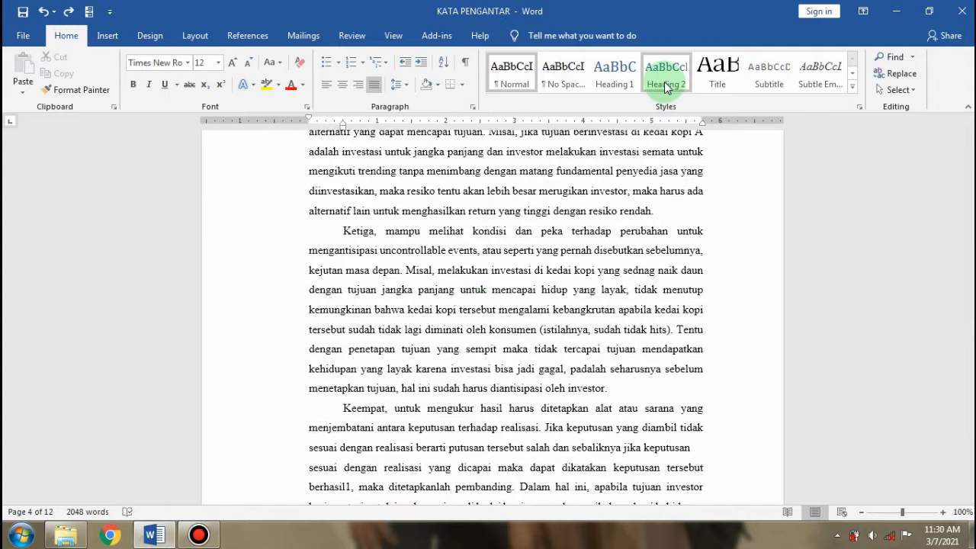
{"action": "scroll", "coordinate": [489, 313], "scroll_direction": "down", "scroll_amount": 9}
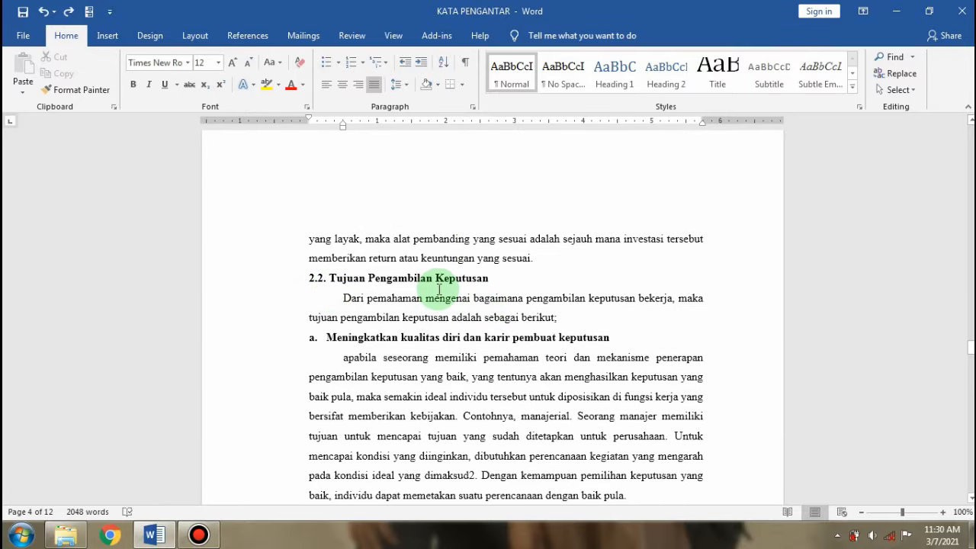
{"action": "left_click", "coordinate": [678, 73]}
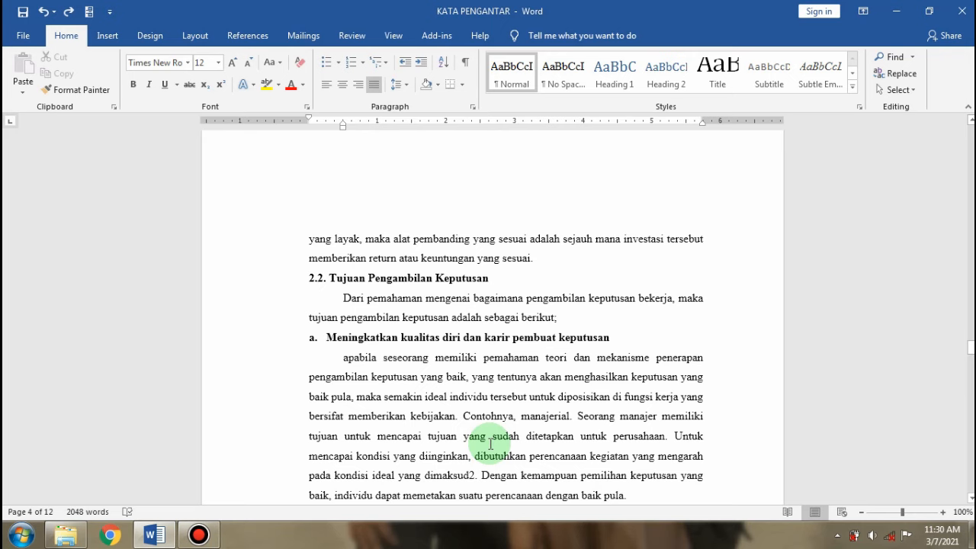
{"action": "scroll", "coordinate": [589, 397], "scroll_direction": "up", "scroll_amount": 15}
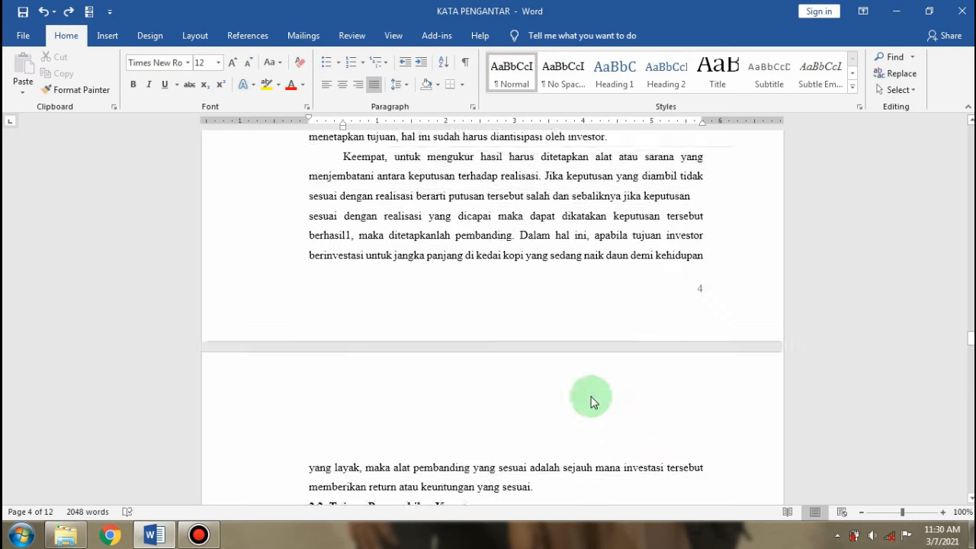
{"action": "scroll", "coordinate": [592, 396], "scroll_direction": "up", "scroll_amount": 20}
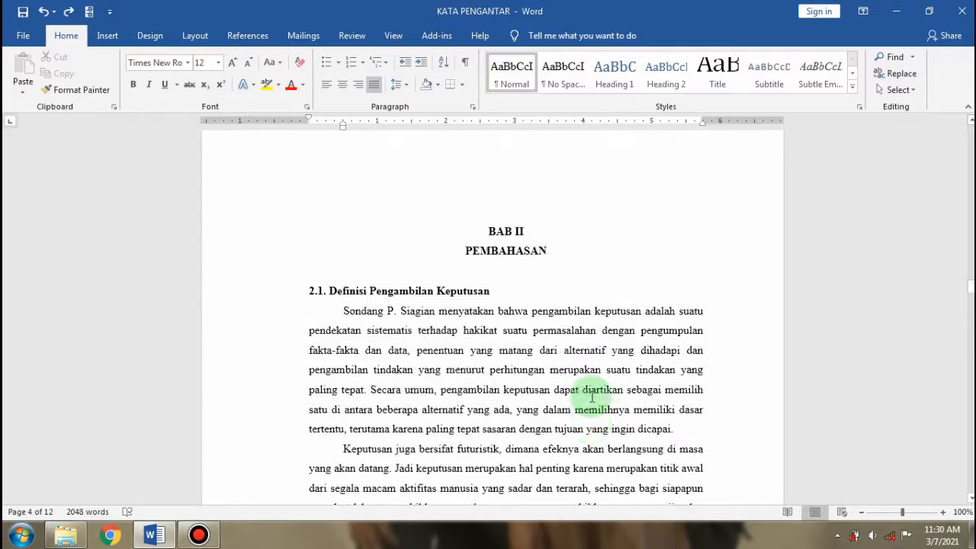
Apply the Heading 1 style to the KATA PENGANTAR title on the foreword page
{"action": "scroll", "coordinate": [591, 397], "scroll_direction": "up", "scroll_amount": 15}
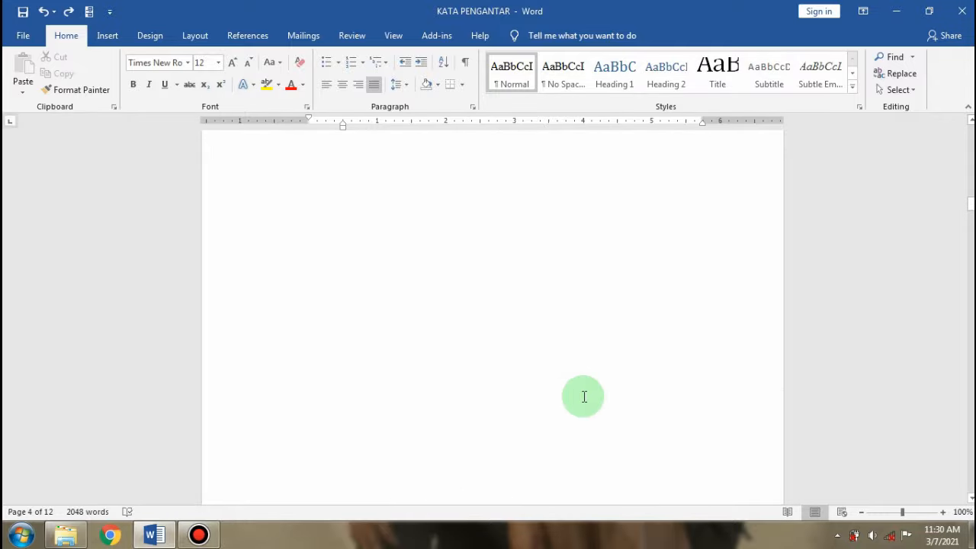
{"action": "scroll", "coordinate": [583, 396], "scroll_direction": "up", "scroll_amount": 15}
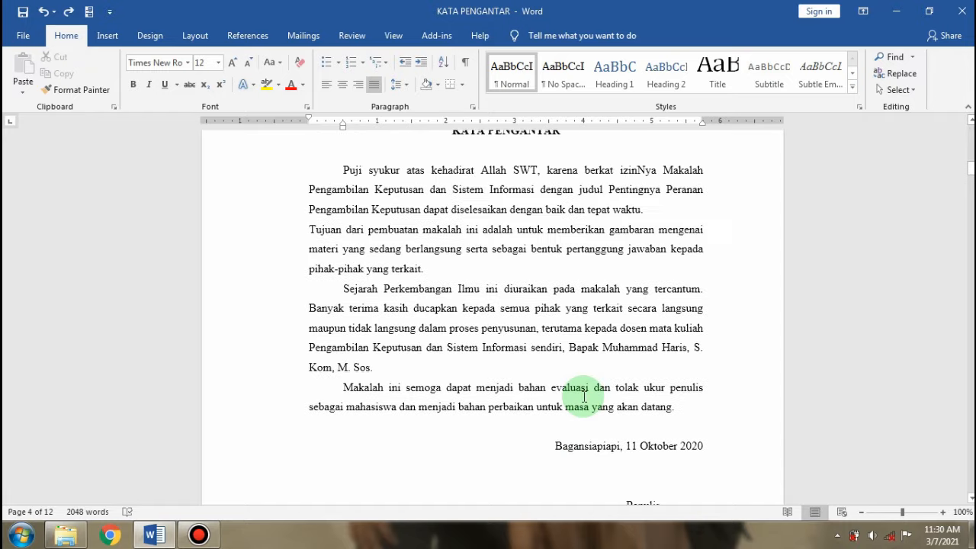
{"action": "scroll", "coordinate": [583, 396], "scroll_direction": "up", "scroll_amount": 2}
{"action": "scroll", "coordinate": [535, 290], "scroll_direction": "down", "scroll_amount": 6}
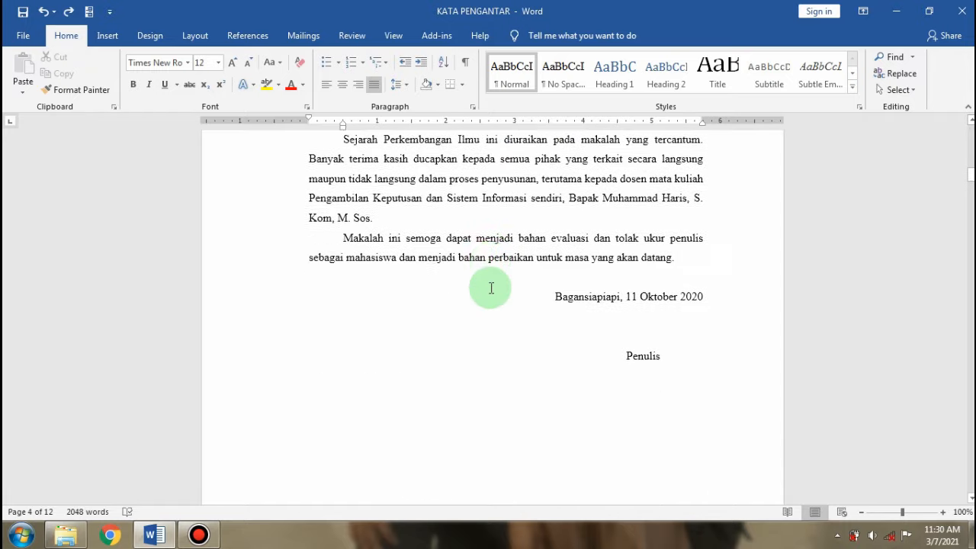
{"action": "scroll", "coordinate": [491, 288], "scroll_direction": "down", "scroll_amount": 5}
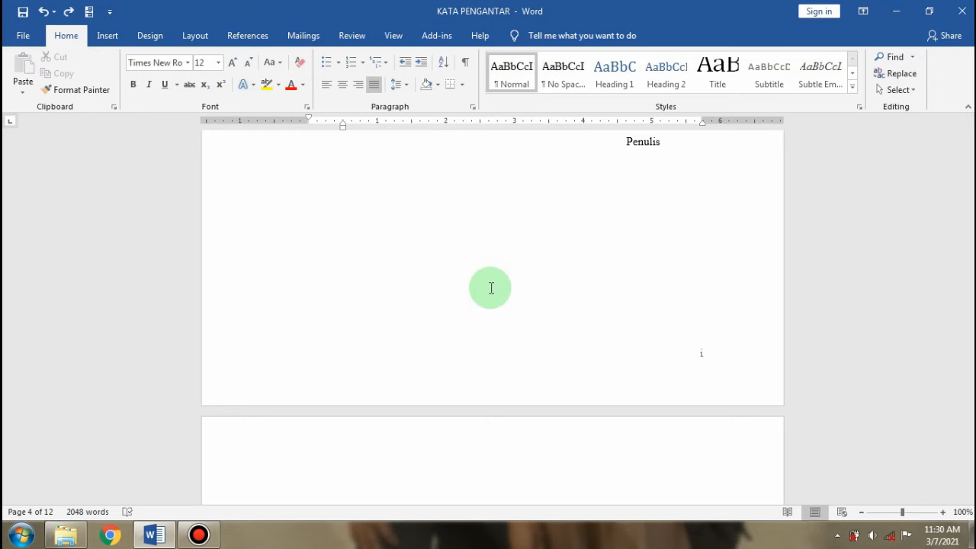
{"action": "scroll", "coordinate": [491, 288], "scroll_direction": "down", "scroll_amount": 6}
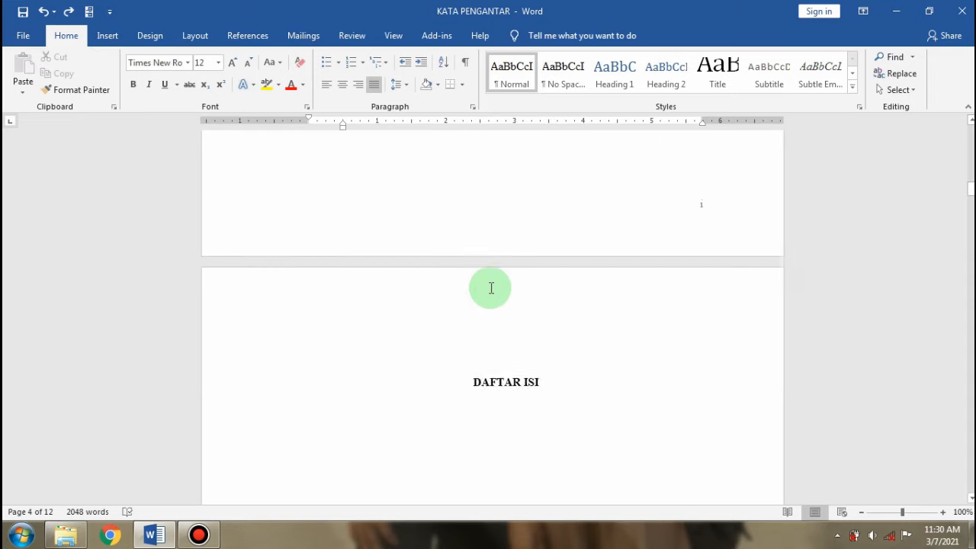
{"action": "scroll", "coordinate": [491, 288], "scroll_direction": "up", "scroll_amount": 7}
{"action": "scroll", "coordinate": [491, 288], "scroll_direction": "up", "scroll_amount": 6}
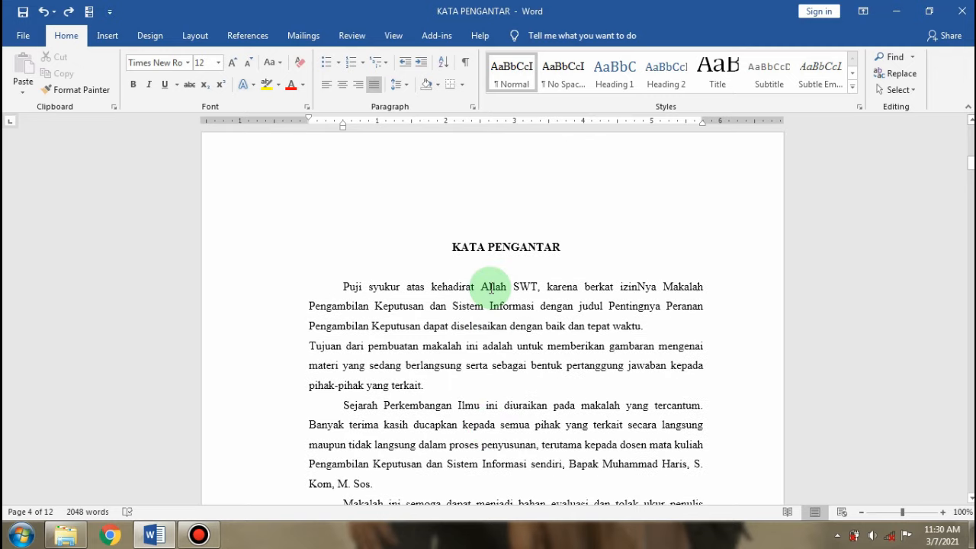
{"action": "left_click_drag", "start_coordinate": [450, 247], "coordinate": [549, 250]}
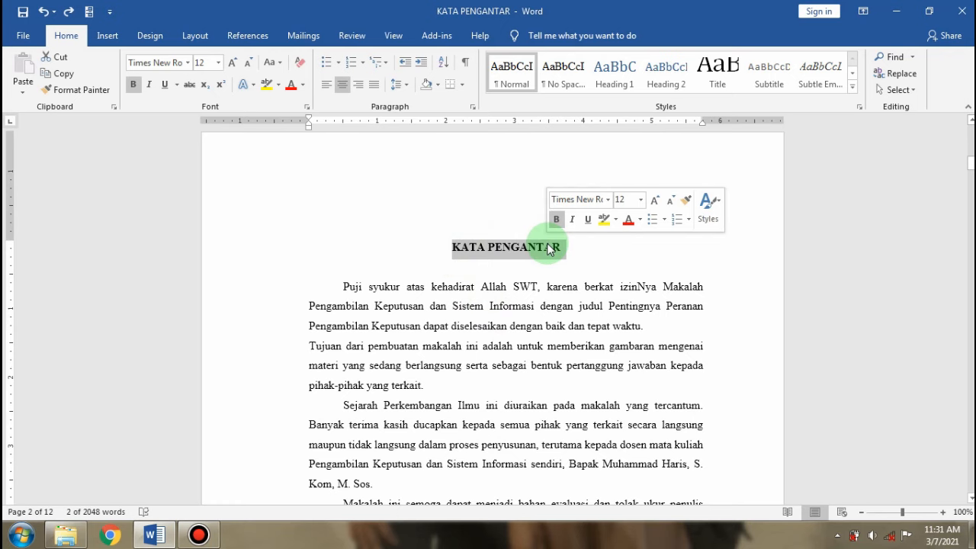
{"action": "left_click", "coordinate": [610, 82]}
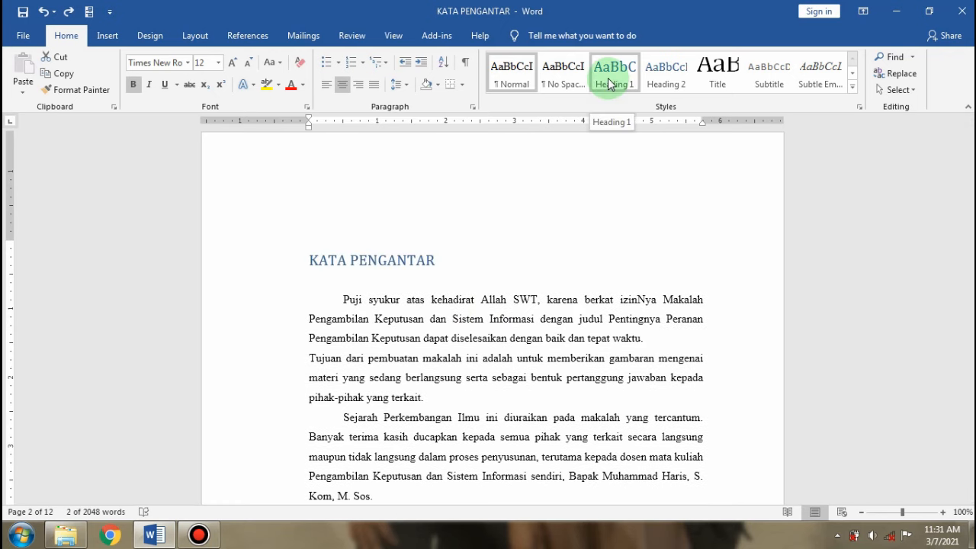
{"action": "left_click", "coordinate": [608, 84]}
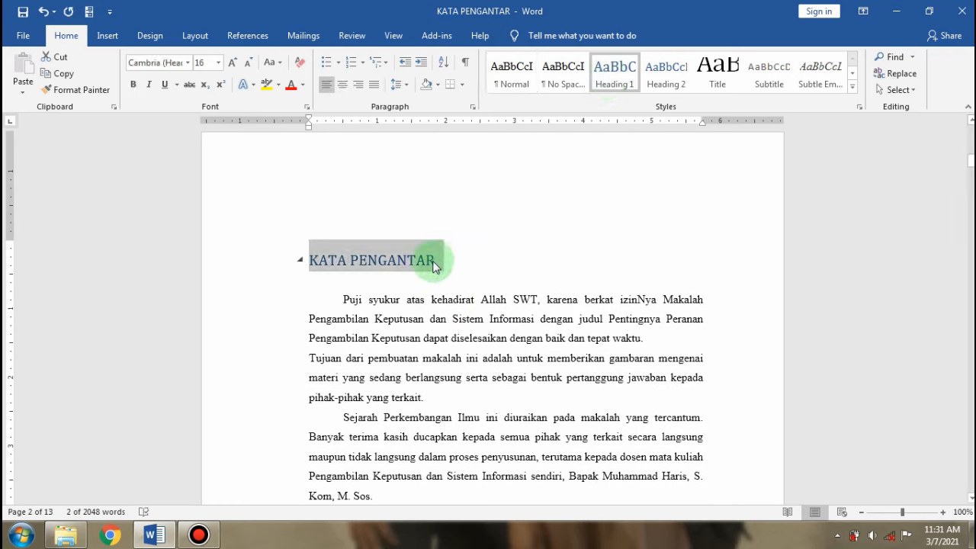
Centre the KATA PENGANTAR heading and make it bold with the Automatic font colour
{"action": "left_click", "coordinate": [344, 85]}
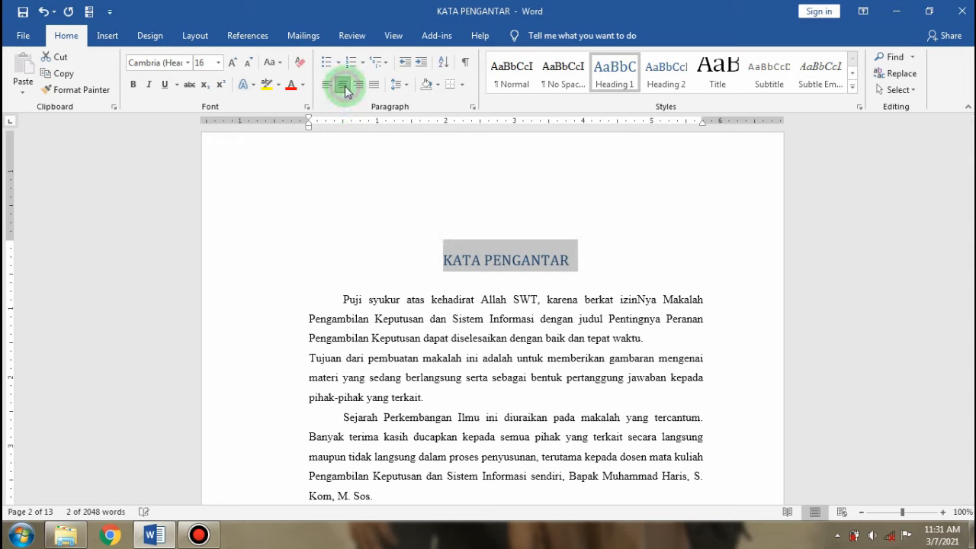
{"action": "left_click", "coordinate": [303, 86]}
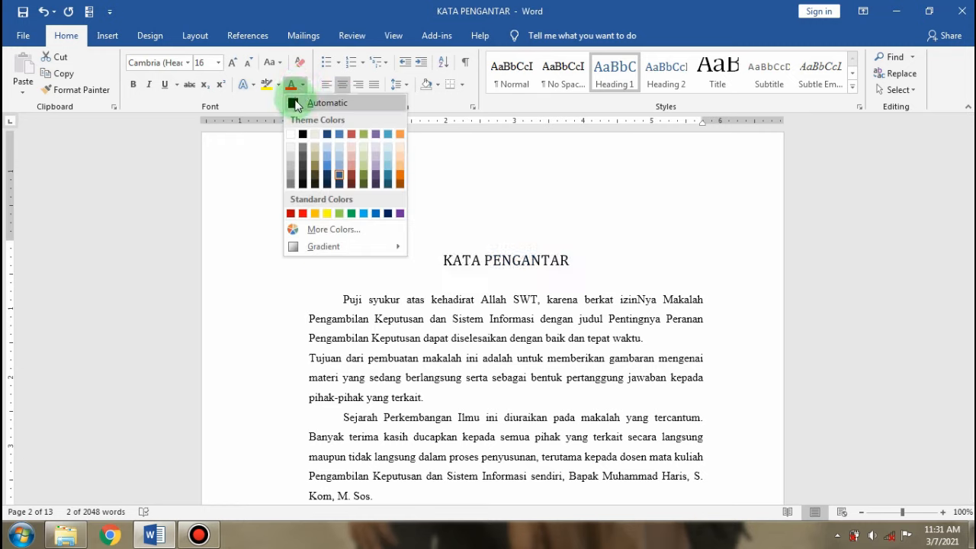
{"action": "left_click", "coordinate": [299, 102]}
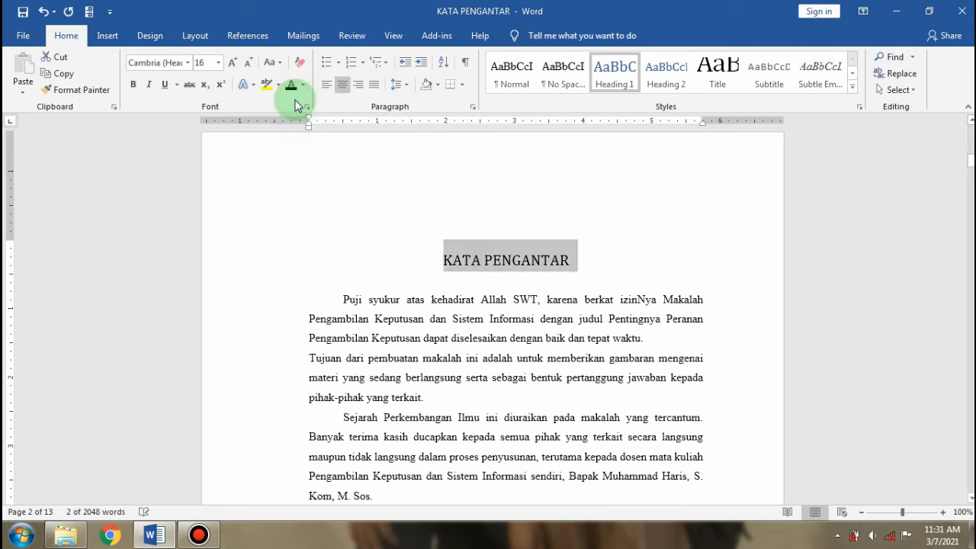
{"action": "left_click", "coordinate": [132, 84]}
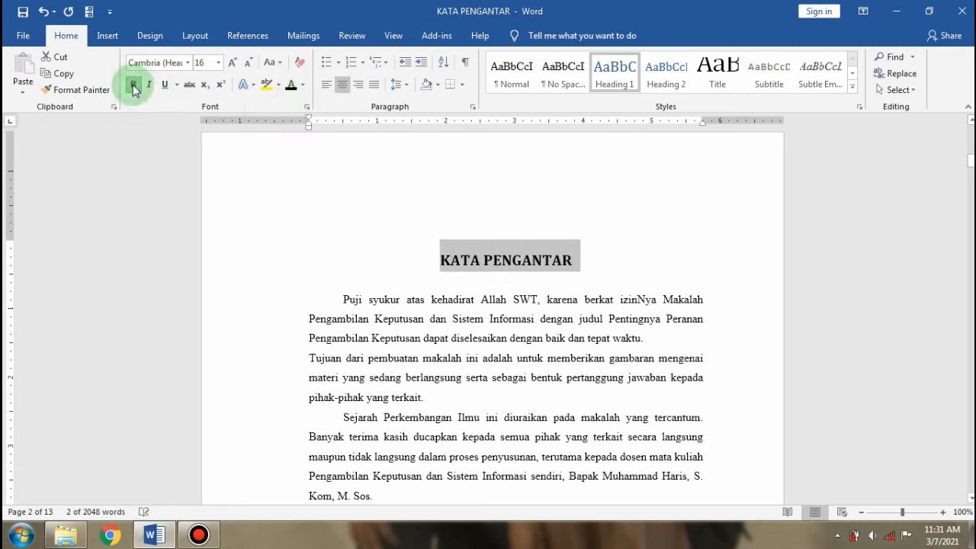
Set the KATA PENGANTAR heading's font to Times New Roman at size 12
{"action": "left_click", "coordinate": [217, 63]}
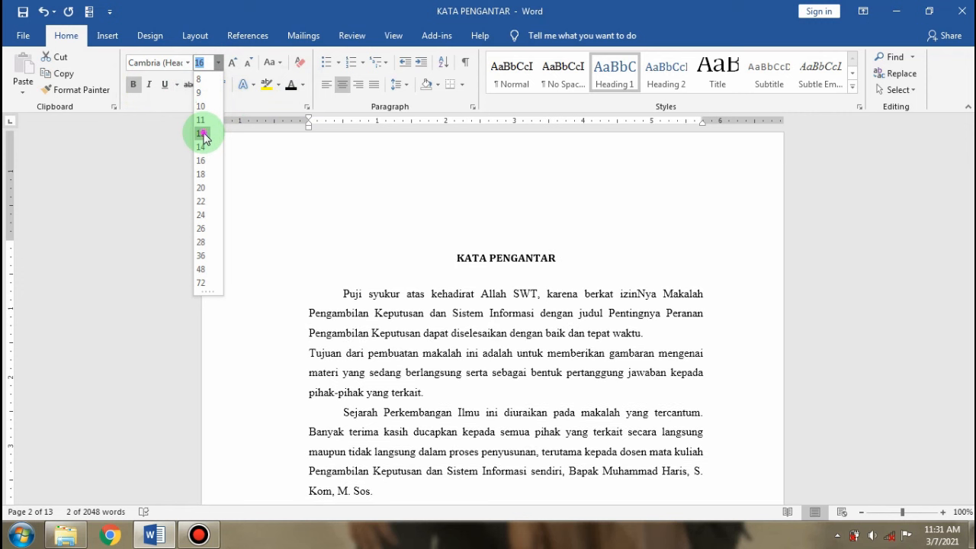
{"action": "left_click", "coordinate": [202, 134]}
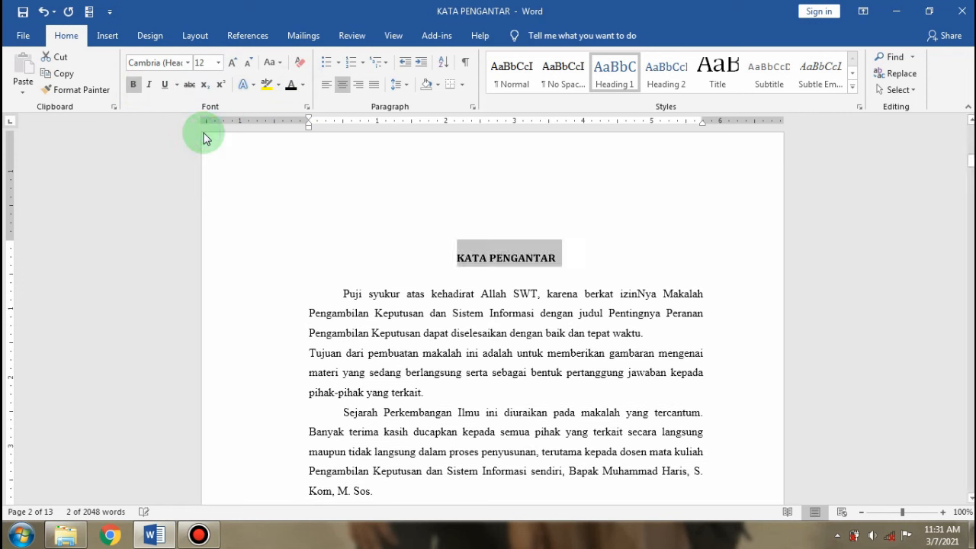
{"action": "left_click", "coordinate": [188, 65]}
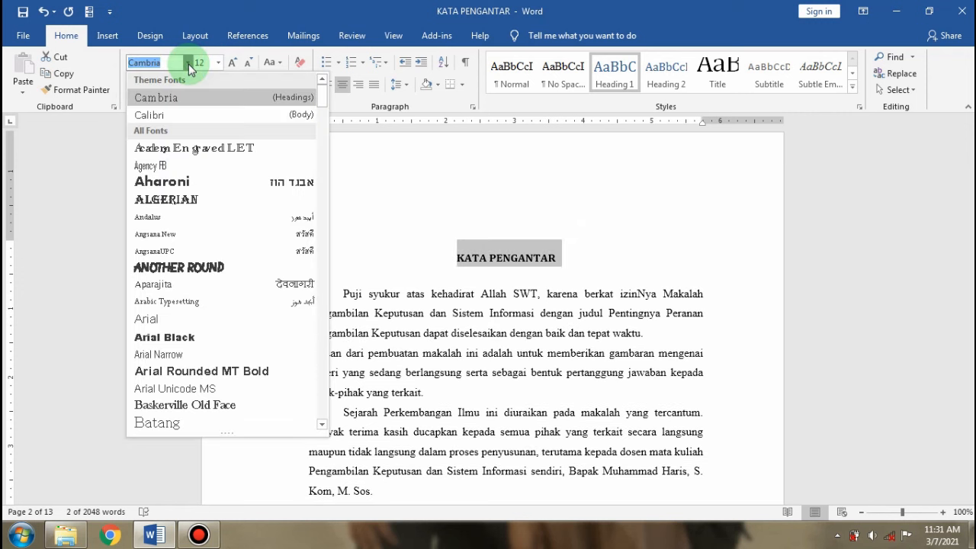
{"action": "type", "text": "Ti"}
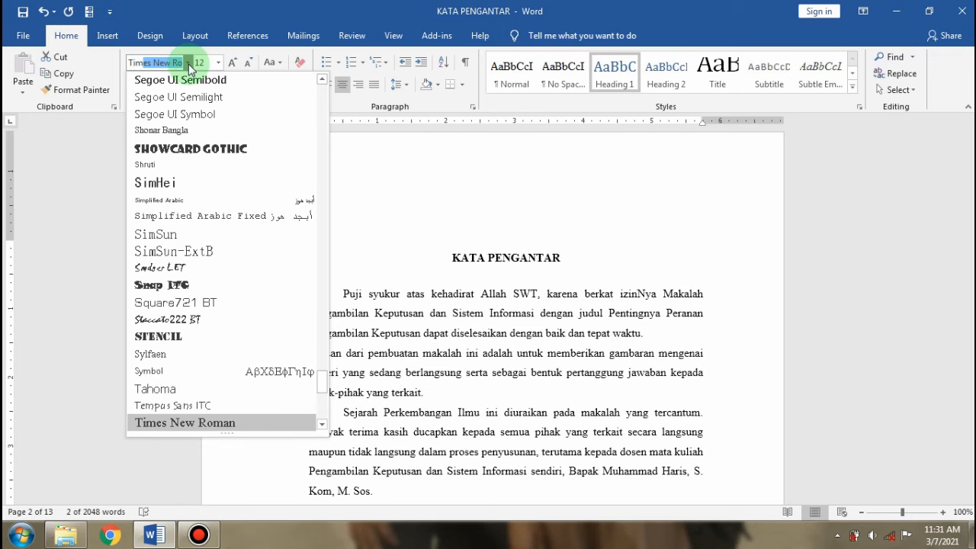
{"action": "type", "text": "mes"}
{"action": "key", "text": "Return"}
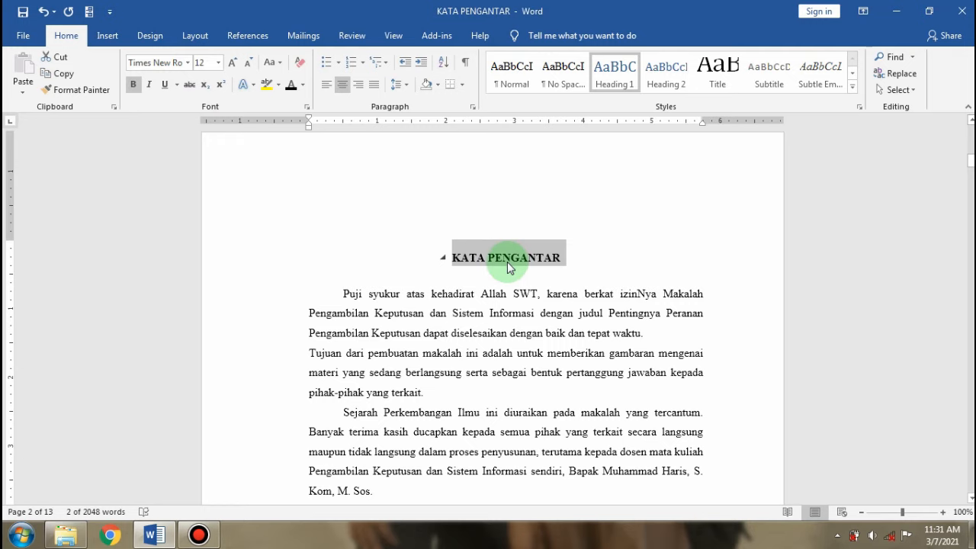
Copy the KATA PENGANTAR heading's formatting onto the DAFTAR ISI title with Format Painter
{"action": "scroll", "coordinate": [506, 262], "scroll_direction": "down", "scroll_amount": 10}
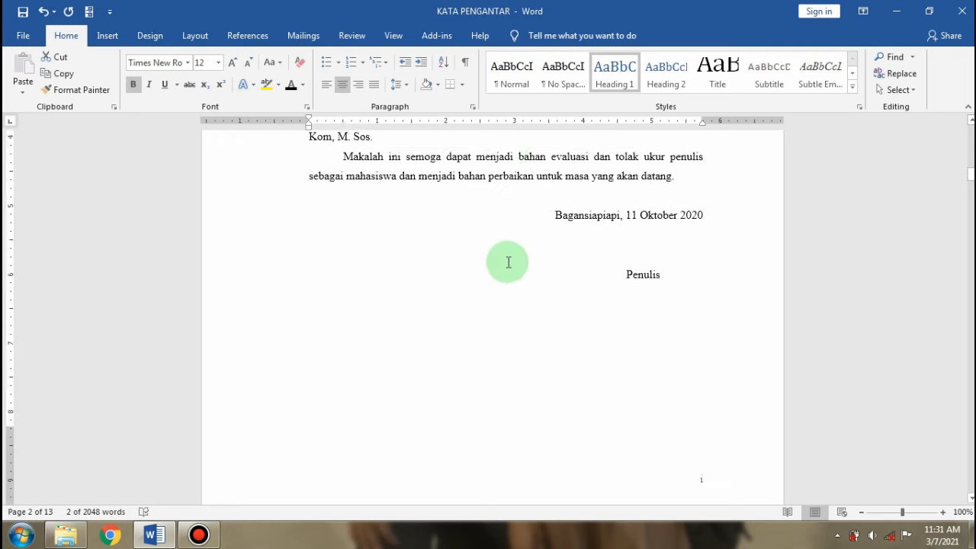
{"action": "scroll", "coordinate": [507, 262], "scroll_direction": "down", "scroll_amount": 5}
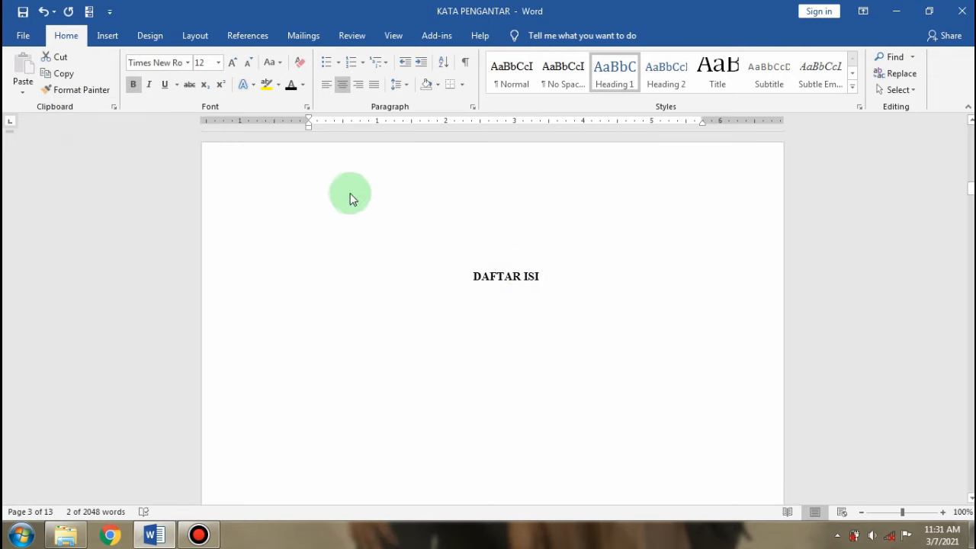
{"action": "scroll", "coordinate": [410, 205], "scroll_direction": "up", "scroll_amount": 4}
{"action": "scroll", "coordinate": [410, 206], "scroll_direction": "up", "scroll_amount": 18}
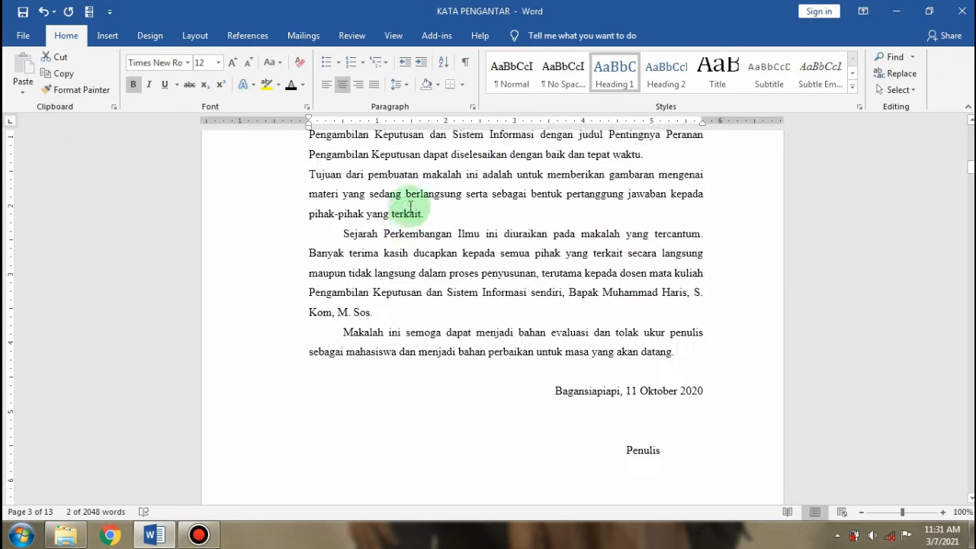
{"action": "scroll", "coordinate": [410, 206], "scroll_direction": "down", "scroll_amount": 3}
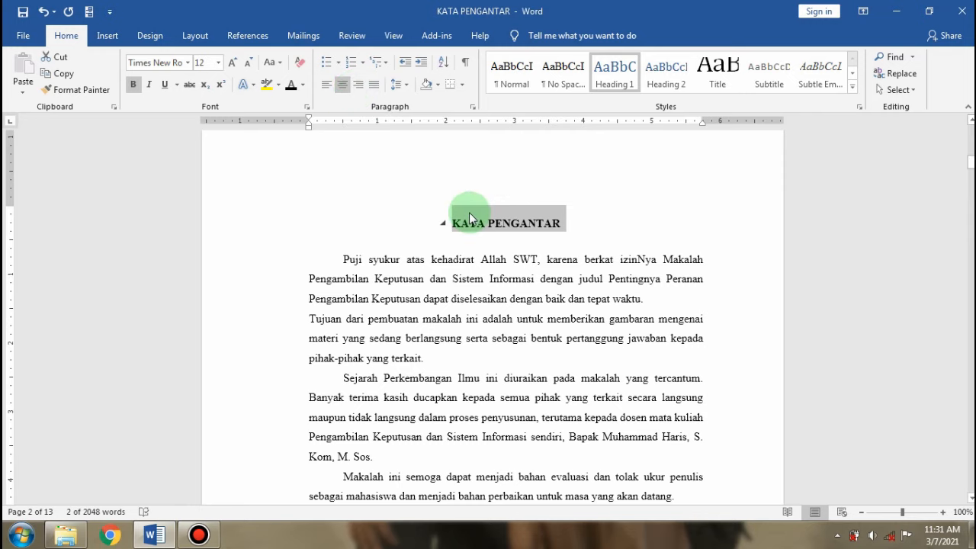
{"action": "scroll", "coordinate": [470, 221], "scroll_direction": "down", "scroll_amount": 12}
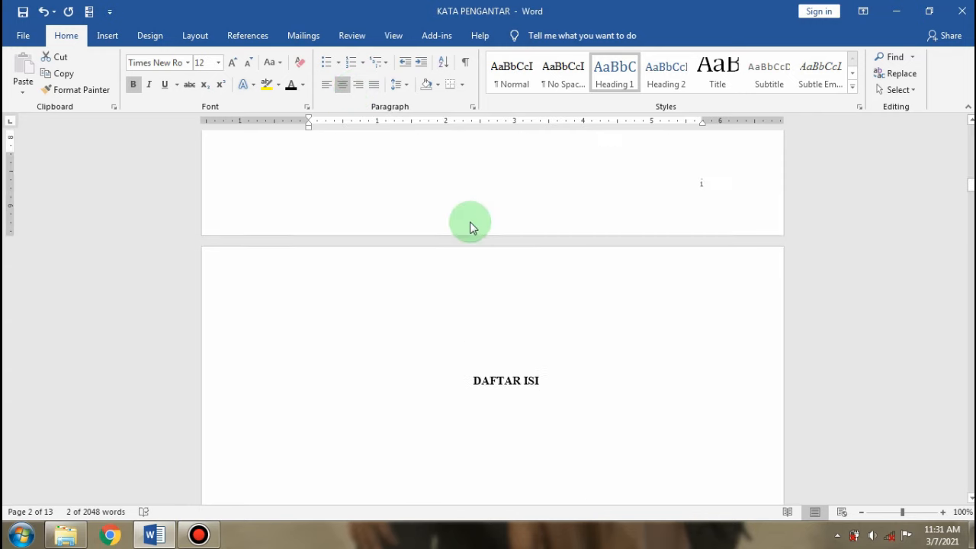
{"action": "scroll", "coordinate": [470, 226], "scroll_direction": "up", "scroll_amount": 10}
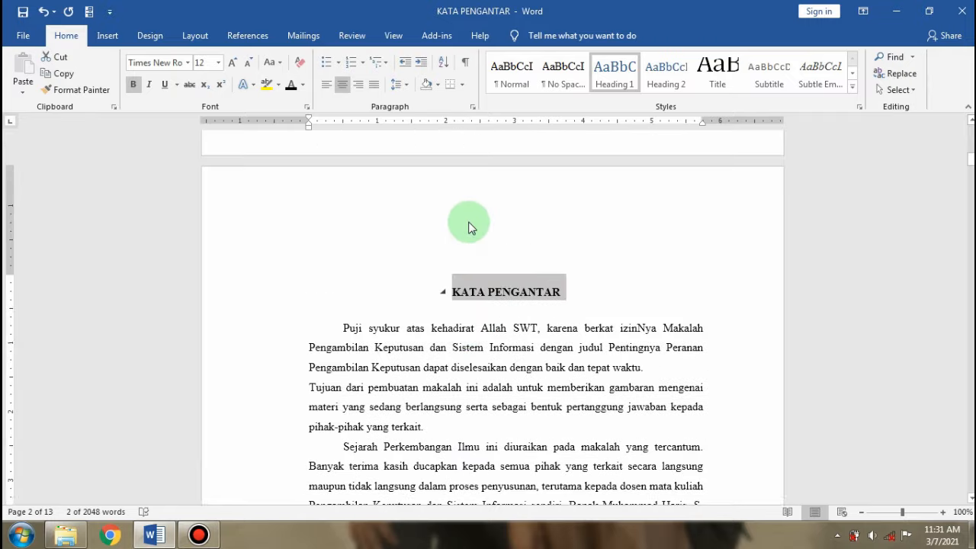
{"action": "scroll", "coordinate": [482, 295], "scroll_direction": "down", "scroll_amount": 5}
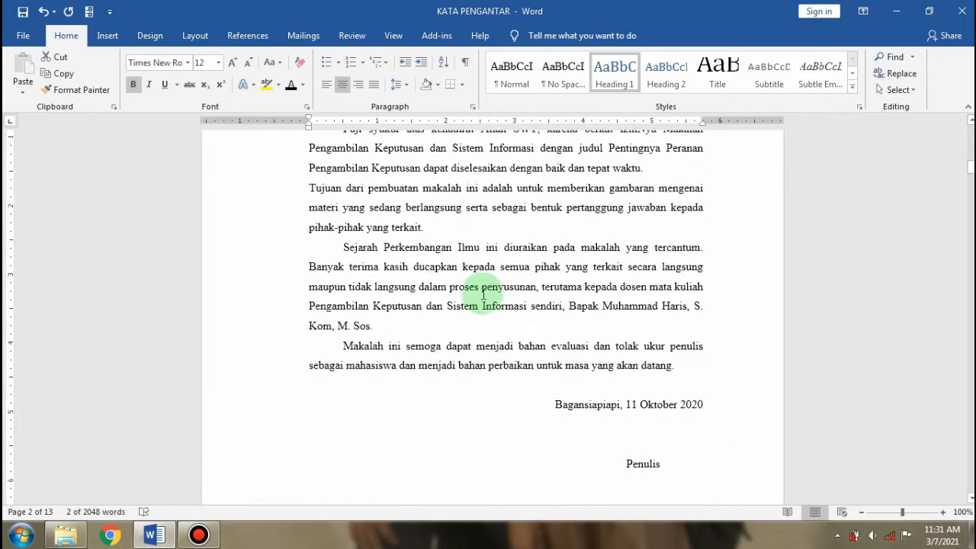
{"action": "scroll", "coordinate": [484, 301], "scroll_direction": "down", "scroll_amount": 15}
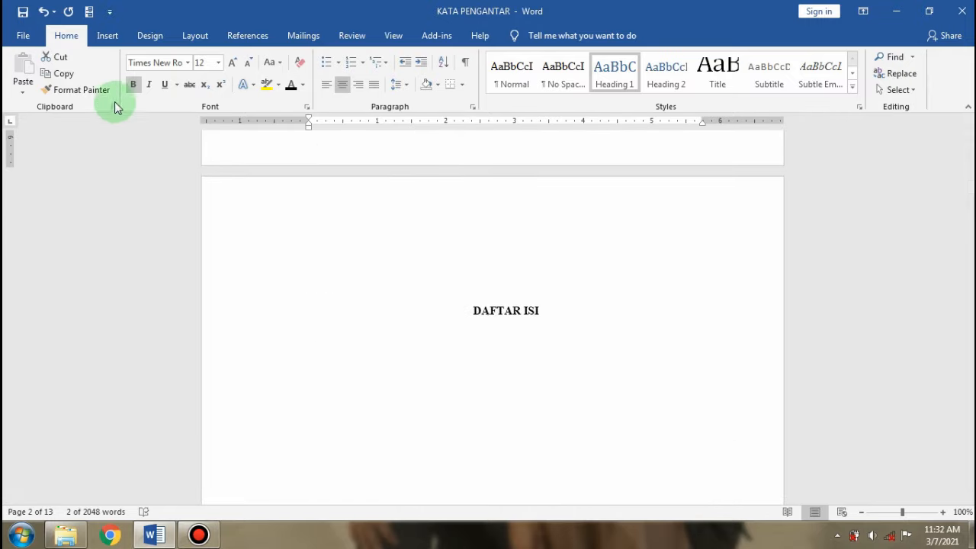
{"action": "left_click", "coordinate": [89, 96]}
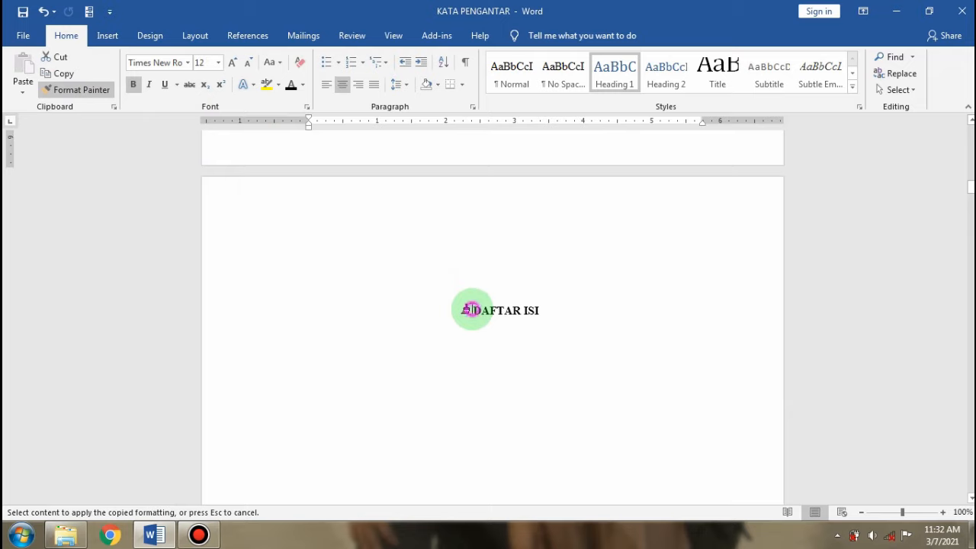
{"action": "left_click_drag", "start_coordinate": [466, 309], "coordinate": [548, 311]}
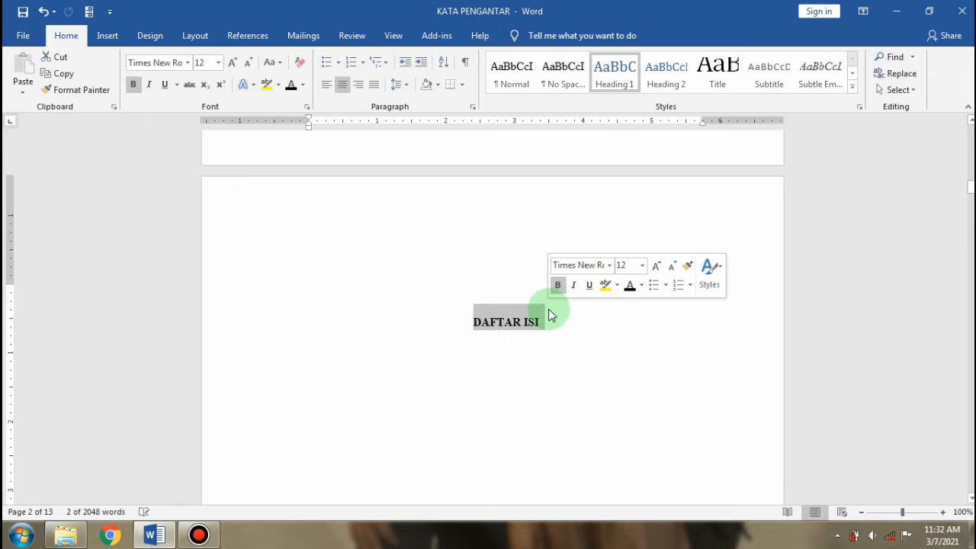
Copy the DAFTAR ISI heading's formatting onto both lines of the BAB I PENDAHULUAN title with Format Painter
{"action": "scroll", "coordinate": [549, 308], "scroll_direction": "down", "scroll_amount": 15}
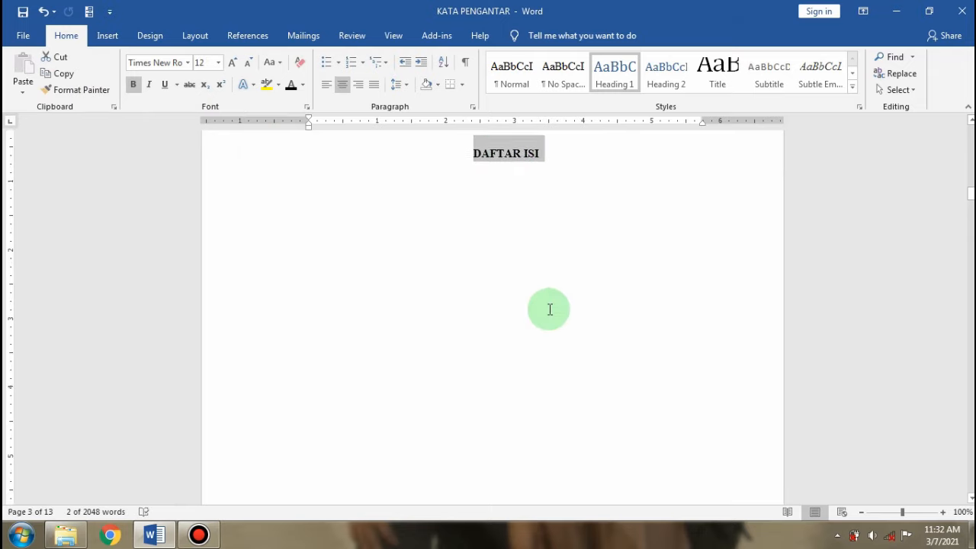
{"action": "scroll", "coordinate": [549, 309], "scroll_direction": "down", "scroll_amount": 3}
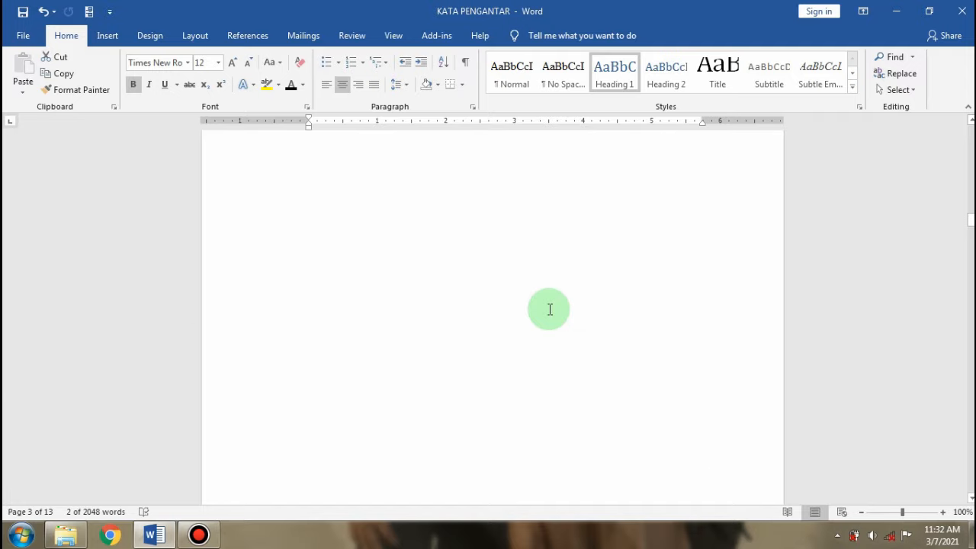
{"action": "scroll", "coordinate": [548, 309], "scroll_direction": "down", "scroll_amount": 6}
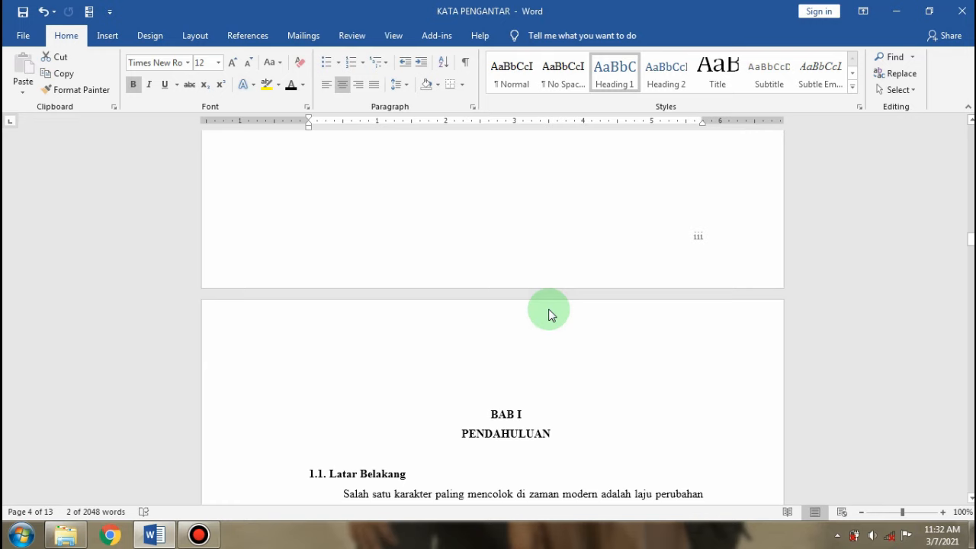
{"action": "scroll", "coordinate": [549, 313], "scroll_direction": "down", "scroll_amount": 2}
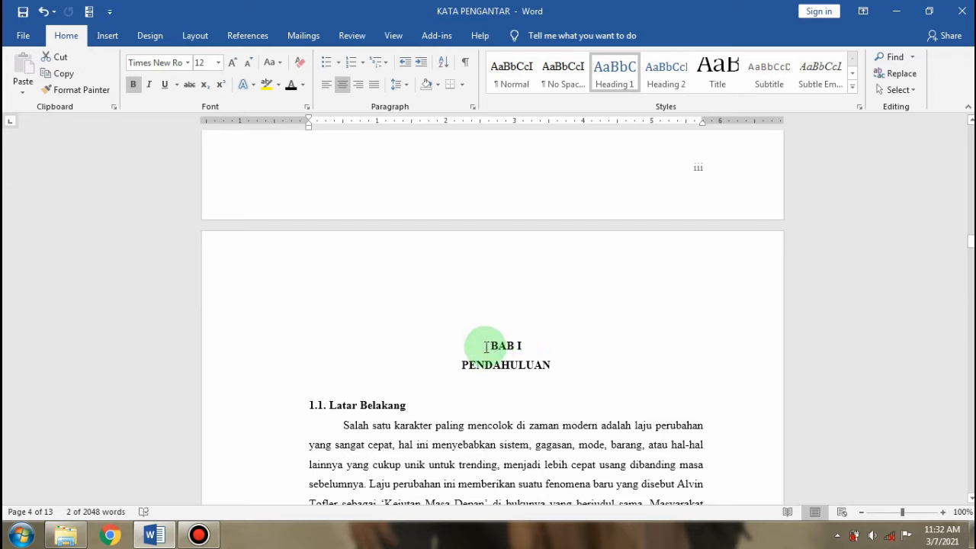
{"action": "left_click", "coordinate": [67, 93]}
{"action": "left_click_drag", "start_coordinate": [490, 344], "coordinate": [549, 366]}
Copy the BAB I PENDAHULUAN heading's formatting onto both lines of the BAB II PEMBAHASAN title with Format Painter
{"action": "scroll", "coordinate": [549, 364], "scroll_direction": "down", "scroll_amount": 15}
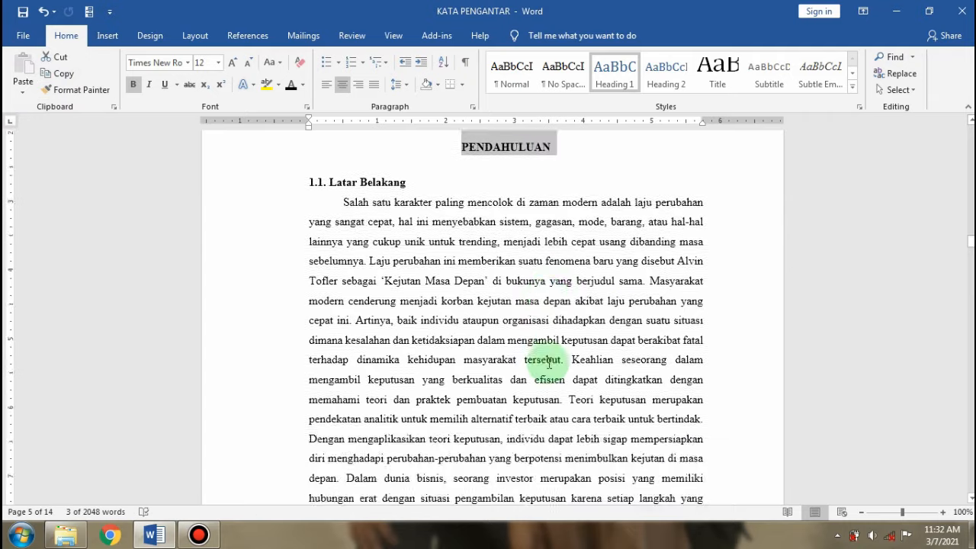
{"action": "scroll", "coordinate": [548, 363], "scroll_direction": "down", "scroll_amount": 12}
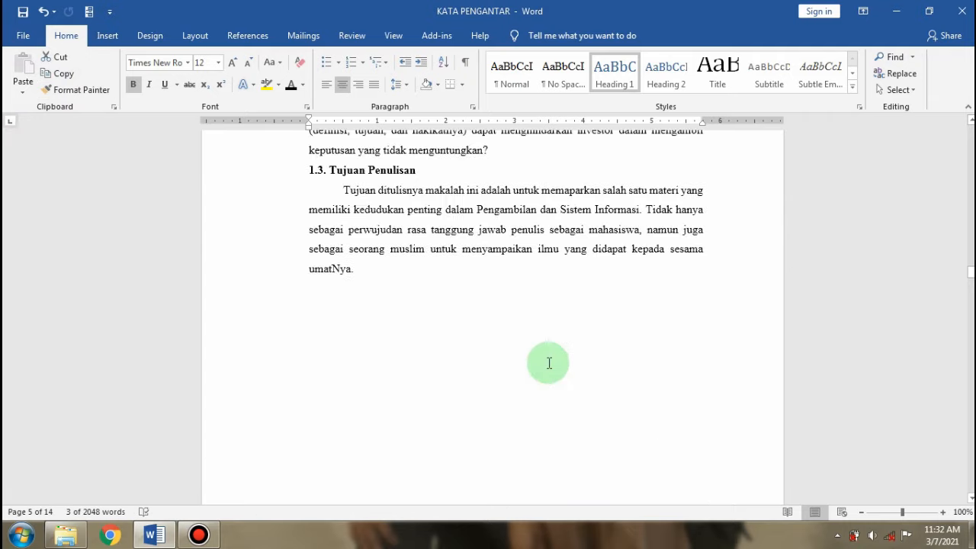
{"action": "left_click", "coordinate": [90, 93]}
{"action": "left_click_drag", "start_coordinate": [481, 242], "coordinate": [546, 264]}
{"action": "scroll", "coordinate": [546, 311], "scroll_direction": "down", "scroll_amount": 10}
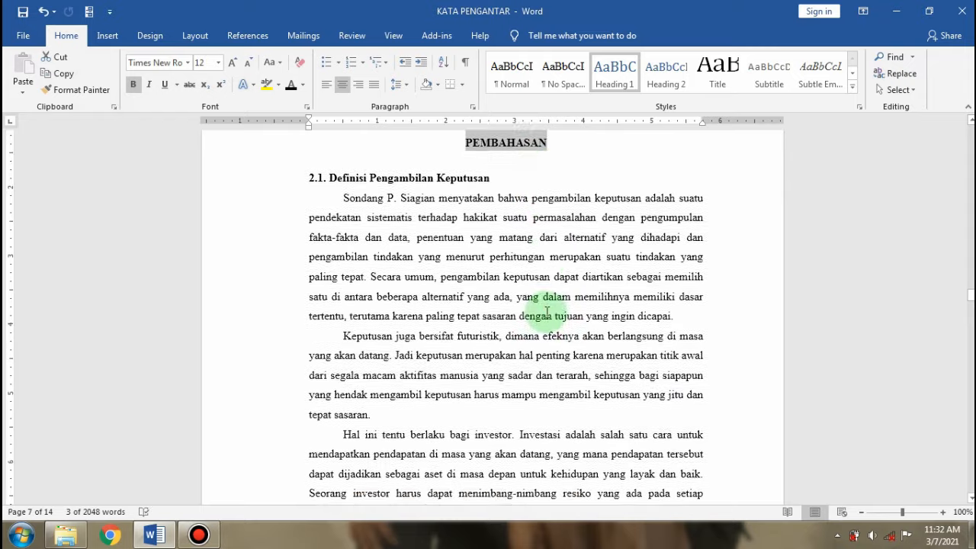
Copy the BAB II PEMBAHASAN heading's formatting onto both lines of the BAB III PENUTUP title with Format Painter
{"action": "left_click", "coordinate": [546, 312]}
{"action": "scroll", "coordinate": [546, 312], "scroll_direction": "down", "scroll_amount": 15}
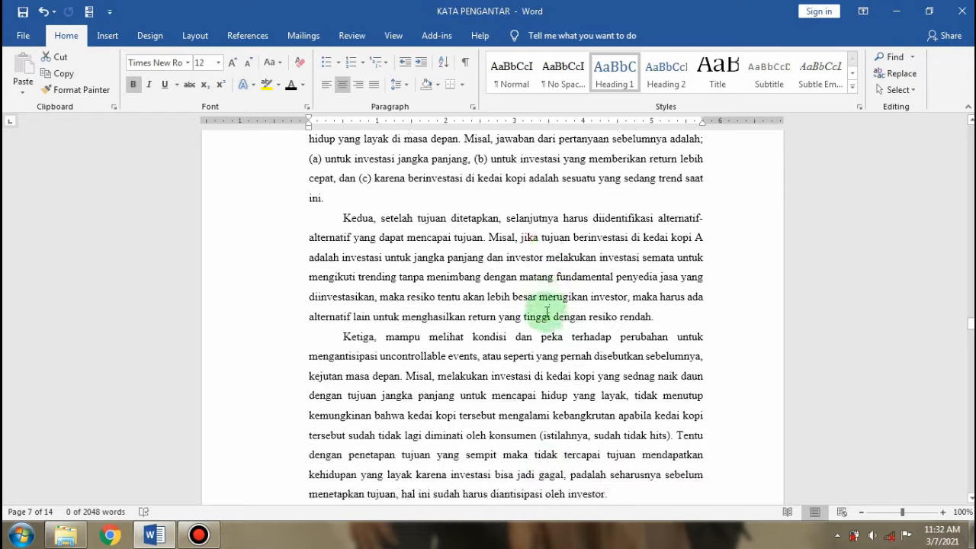
{"action": "scroll", "coordinate": [547, 311], "scroll_direction": "down", "scroll_amount": 15}
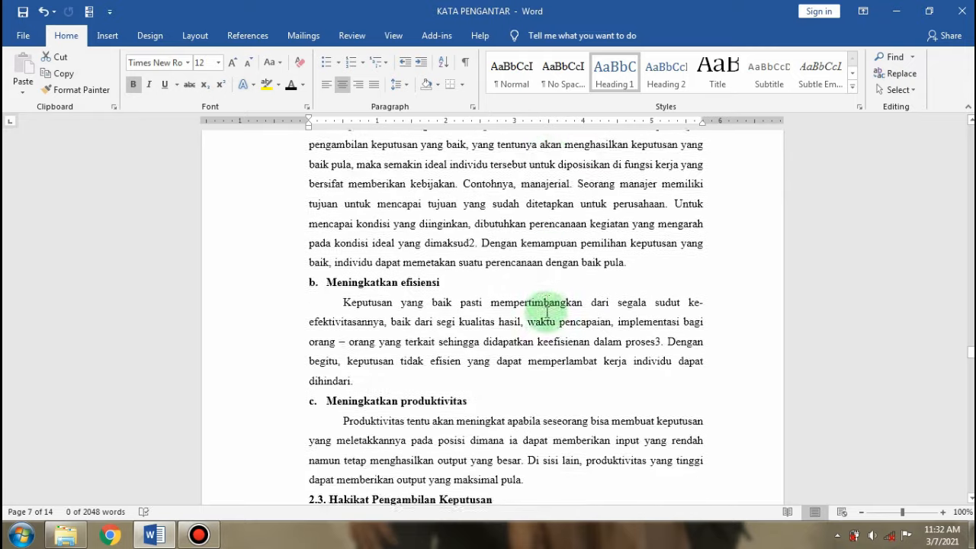
{"action": "scroll", "coordinate": [547, 312], "scroll_direction": "down", "scroll_amount": 15}
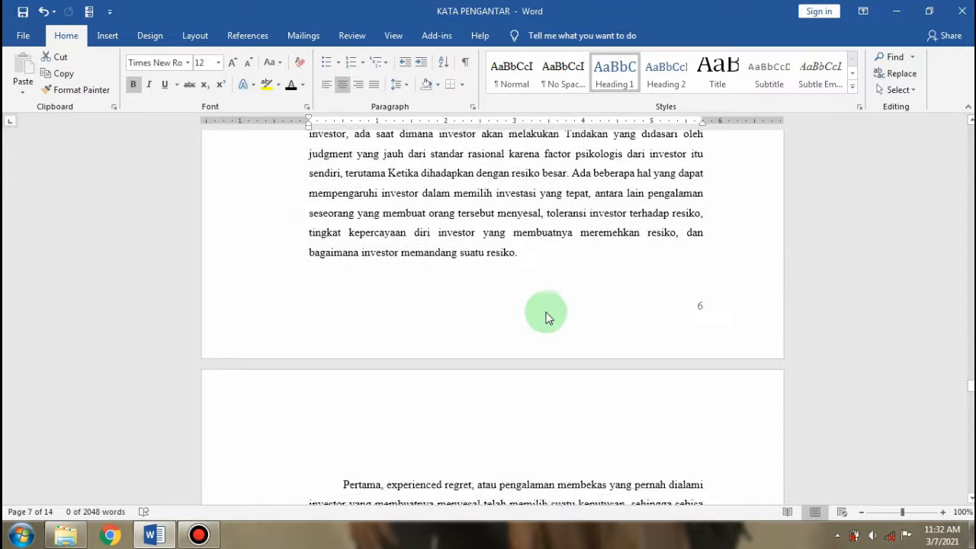
{"action": "scroll", "coordinate": [547, 312], "scroll_direction": "down", "scroll_amount": 12}
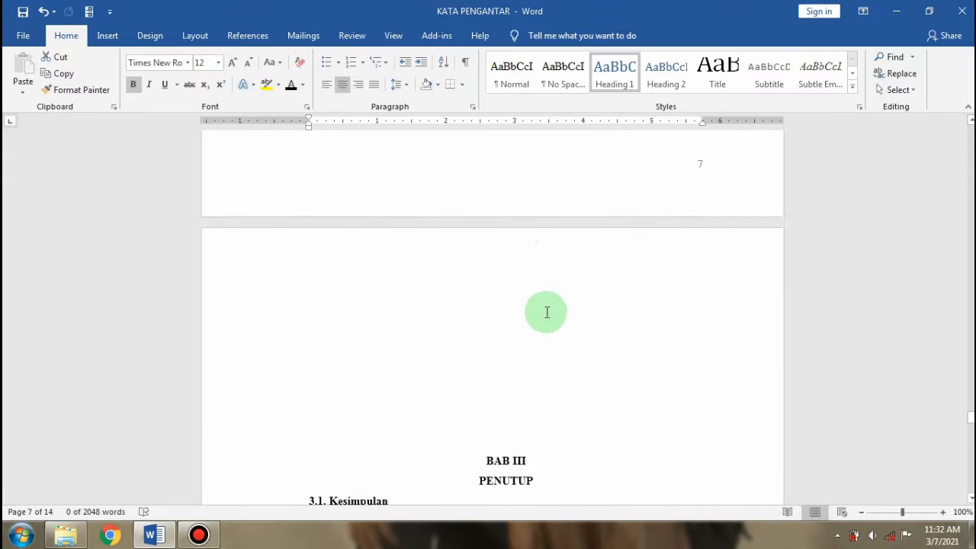
{"action": "left_click", "coordinate": [83, 90]}
{"action": "mouse_move", "coordinate": [480, 292]}
{"action": "left_mouse_down"}
{"action": "mouse_move", "coordinate": [501, 289]}
{"action": "mouse_move", "coordinate": [540, 310]}
{"action": "left_mouse_up"}
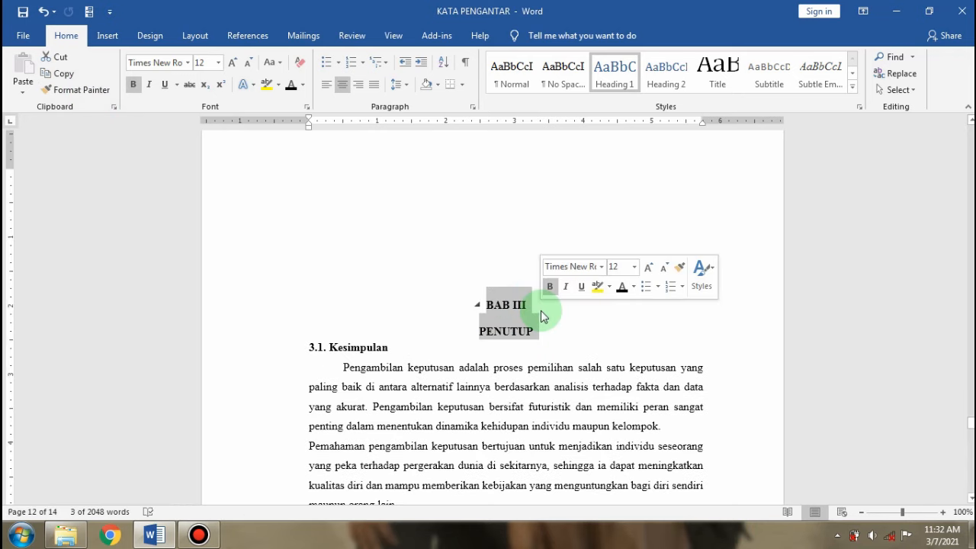
Apply the Heading 2 style to the whole 1.1. Latar Belakang subheading under BAB I PENDAHULUAN, including its number
{"action": "left_click_drag", "start_coordinate": [969, 420], "coordinate": [953, 128]}
{"action": "scroll", "coordinate": [545, 296], "scroll_direction": "down", "scroll_amount": 1}
{"action": "scroll", "coordinate": [545, 297], "scroll_direction": "down", "scroll_amount": 15}
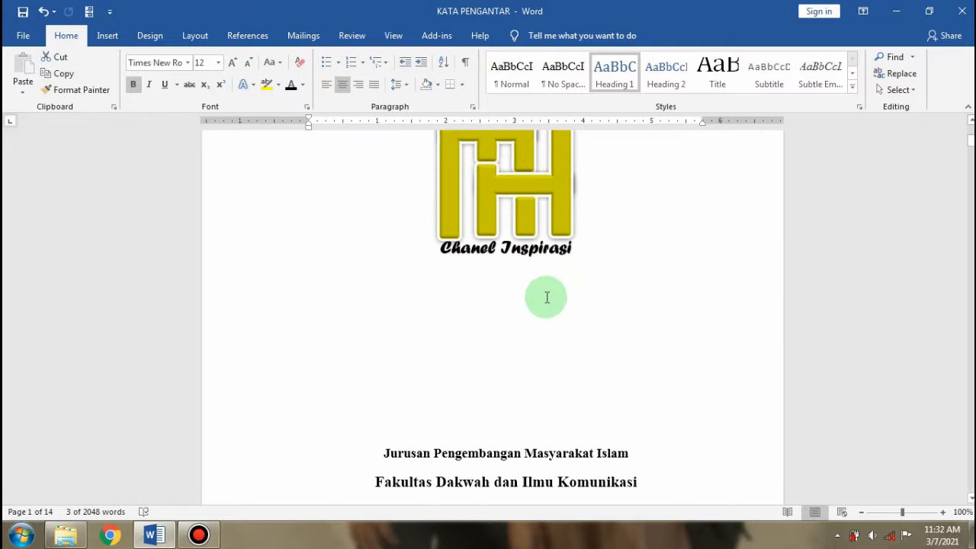
{"action": "scroll", "coordinate": [546, 297], "scroll_direction": "down", "scroll_amount": 15}
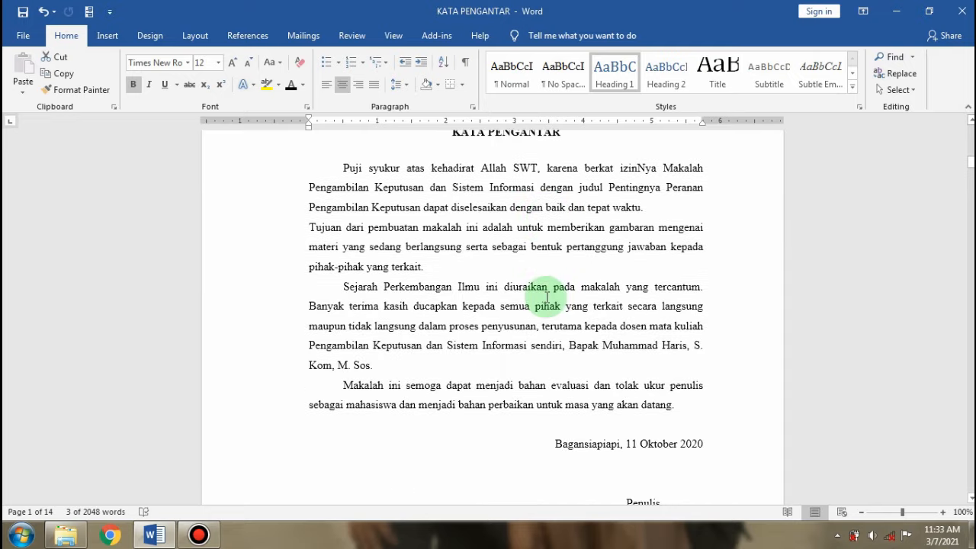
{"action": "scroll", "coordinate": [546, 296], "scroll_direction": "down", "scroll_amount": 5}
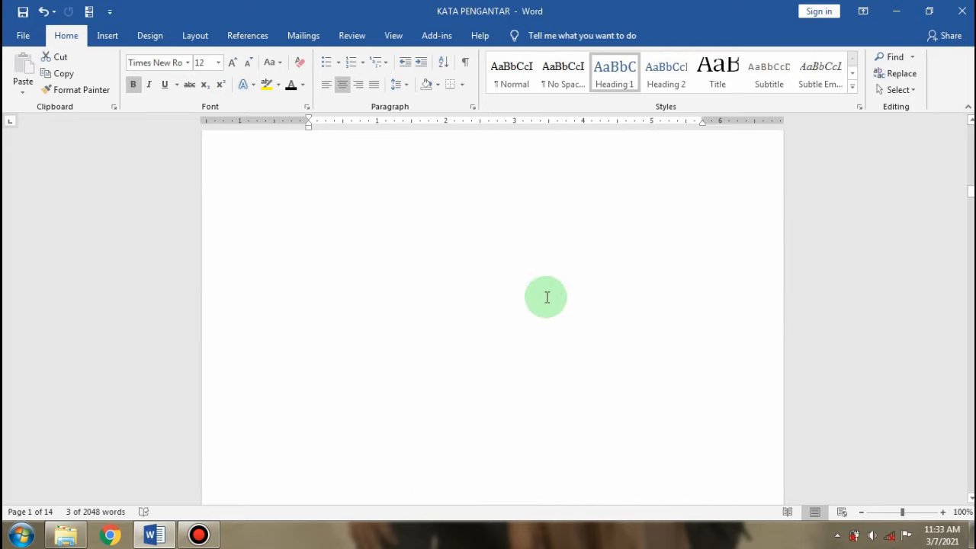
{"action": "scroll", "coordinate": [546, 296], "scroll_direction": "down", "scroll_amount": 10}
{"action": "scroll", "coordinate": [545, 297], "scroll_direction": "down", "scroll_amount": 10}
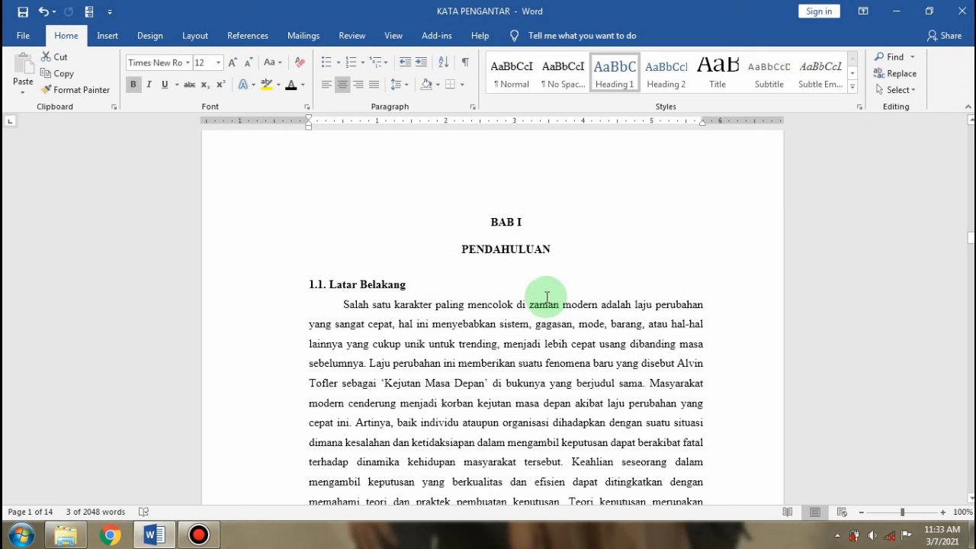
{"action": "left_click", "coordinate": [326, 241]}
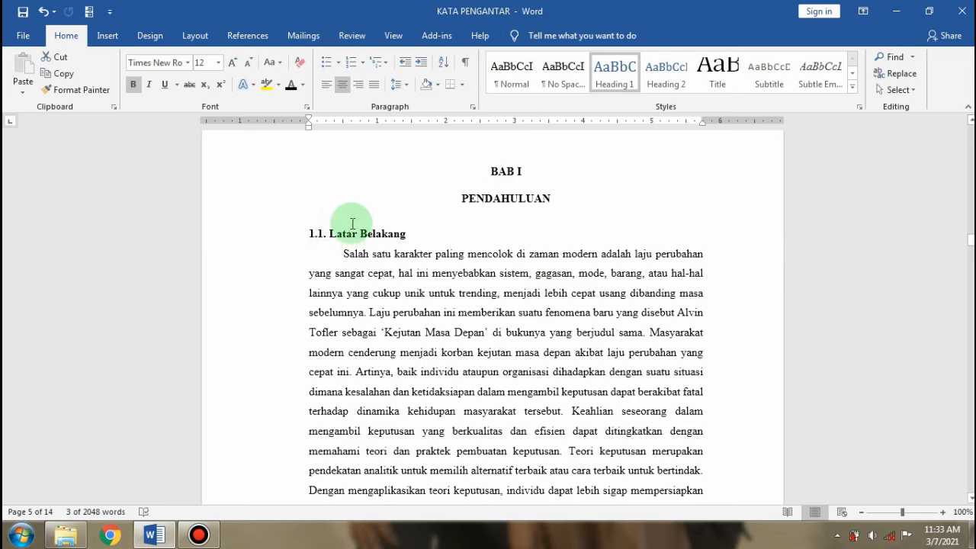
{"action": "left_click", "coordinate": [348, 229]}
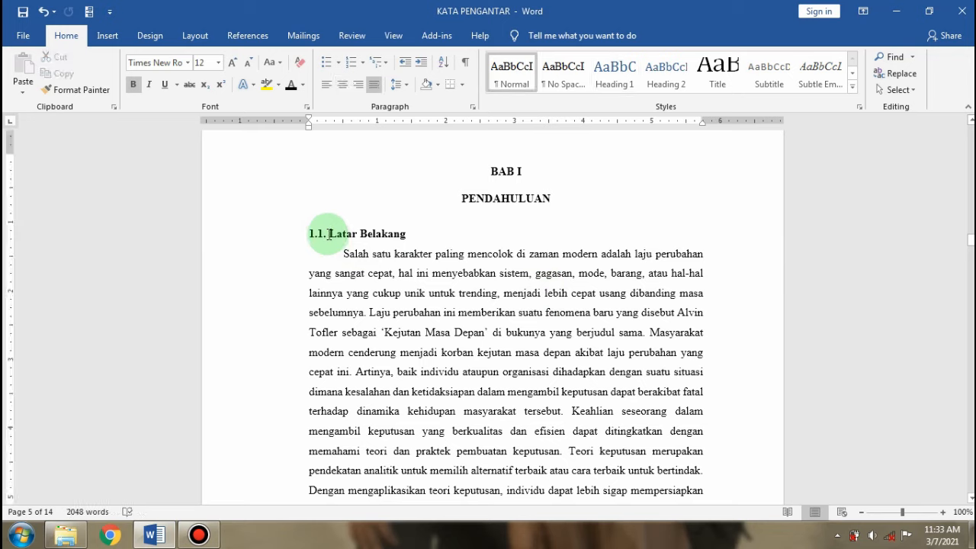
{"action": "left_click_drag", "start_coordinate": [329, 233], "coordinate": [382, 230]}
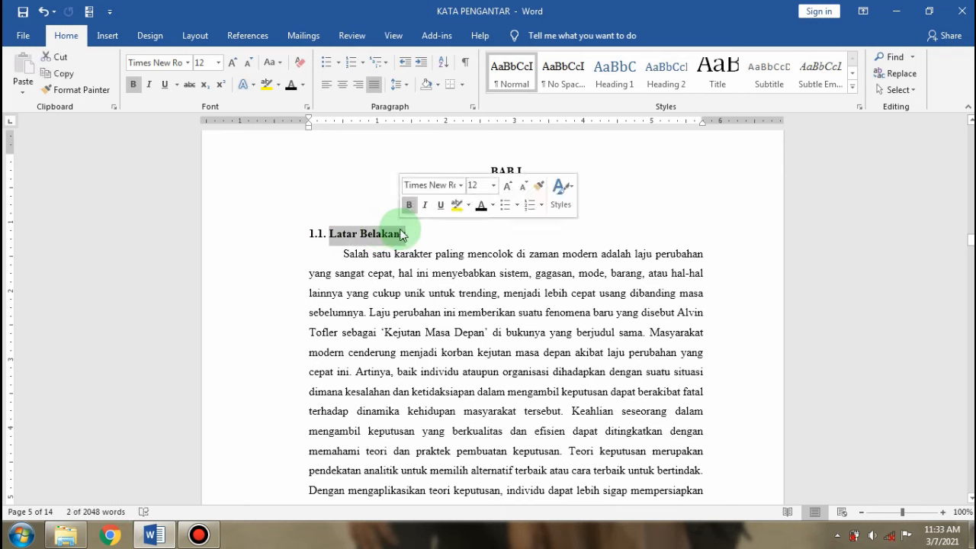
{"action": "left_click", "coordinate": [672, 82]}
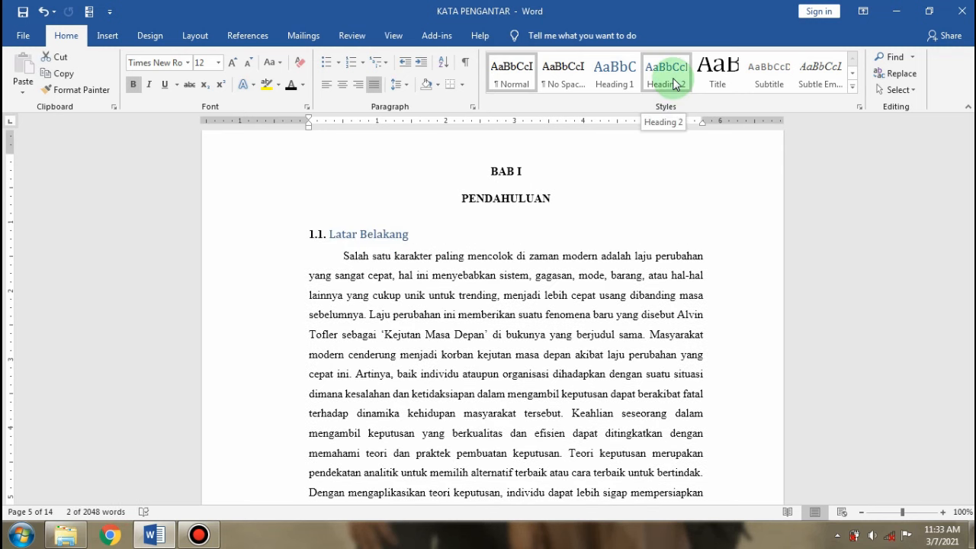
{"action": "left_click", "coordinate": [673, 83]}
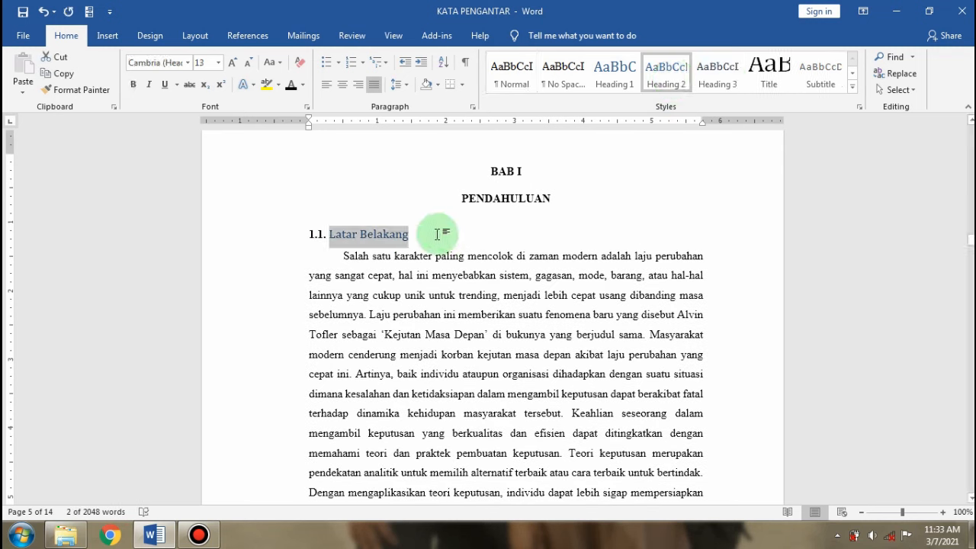
{"action": "left_click", "coordinate": [439, 233]}
{"action": "left_click", "coordinate": [295, 241]}
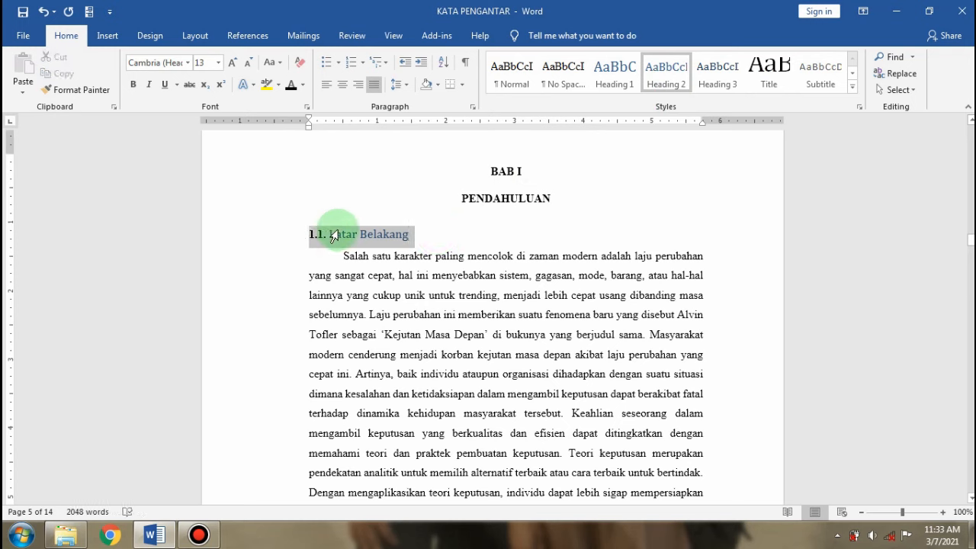
{"action": "left_click", "coordinate": [676, 85]}
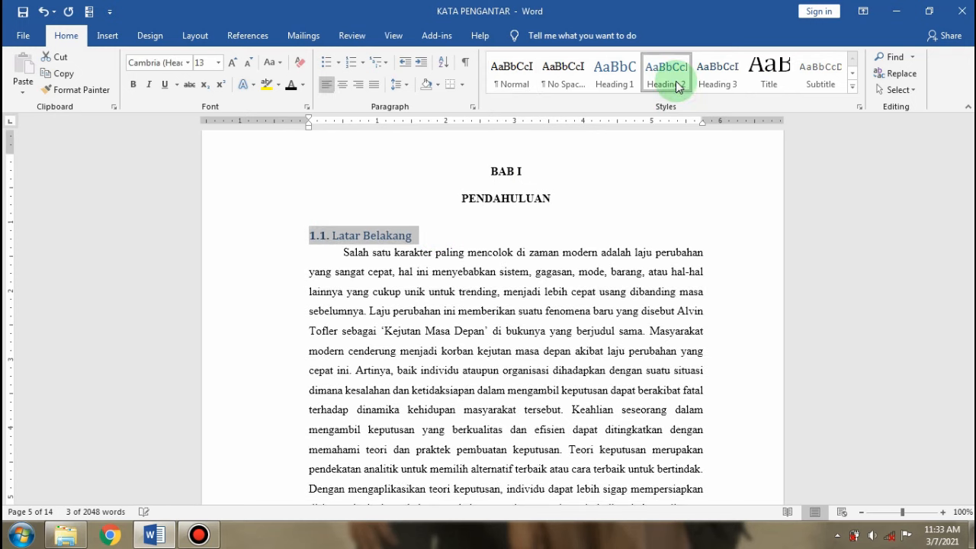
Format the 1.1. Latar Belakang subheading as black, bold Times New Roman at size 12
{"action": "left_click", "coordinate": [303, 85]}
{"action": "left_click", "coordinate": [306, 100]}
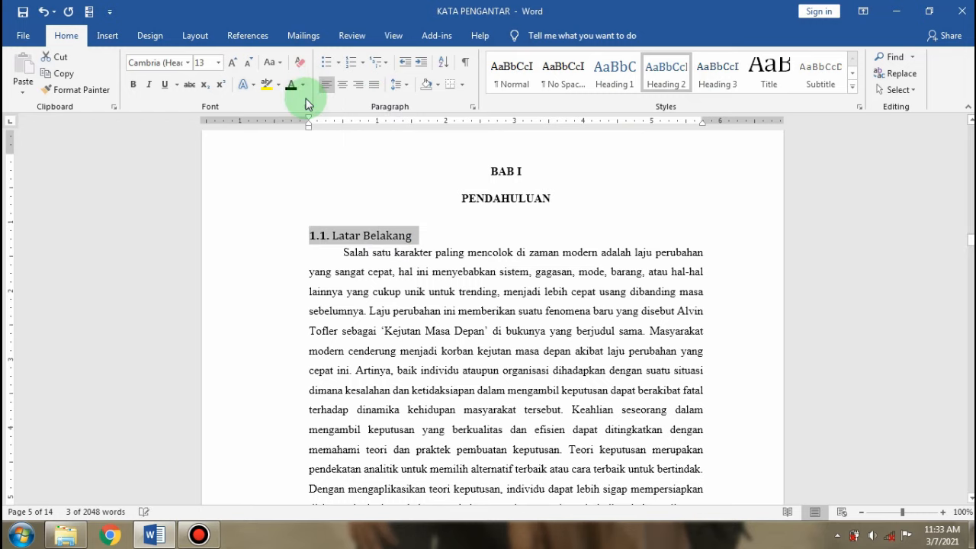
{"action": "left_click", "coordinate": [188, 62]}
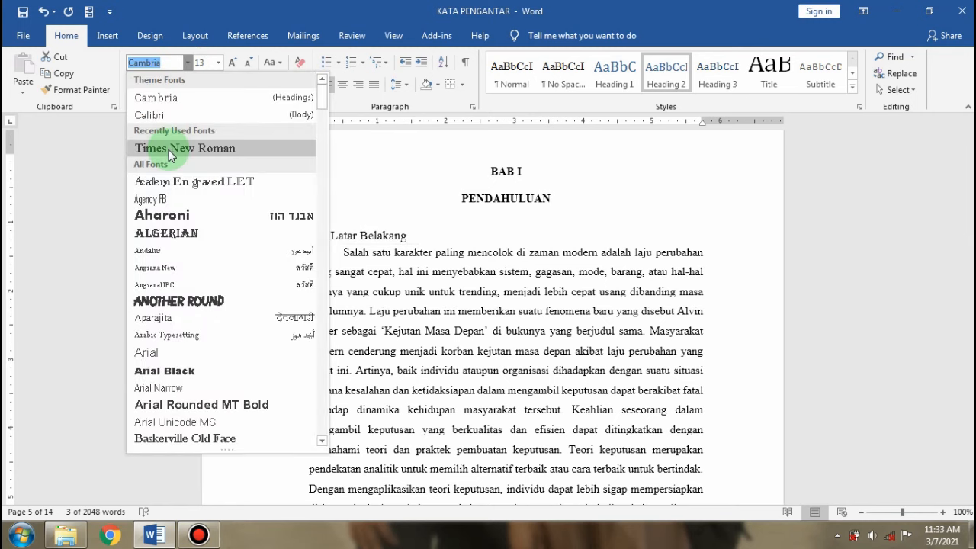
{"action": "left_click", "coordinate": [171, 150]}
{"action": "left_click", "coordinate": [219, 63]}
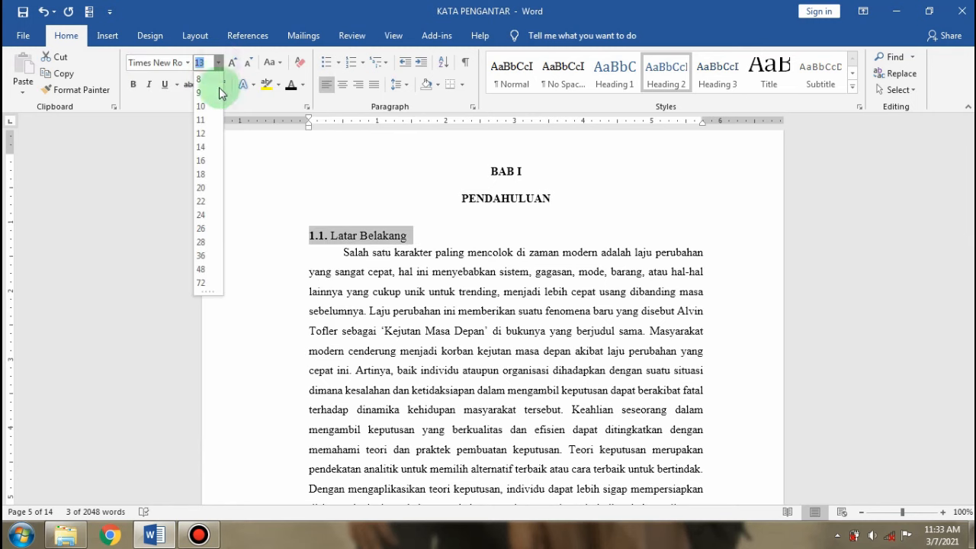
{"action": "left_click", "coordinate": [201, 131]}
{"action": "left_click", "coordinate": [135, 83]}
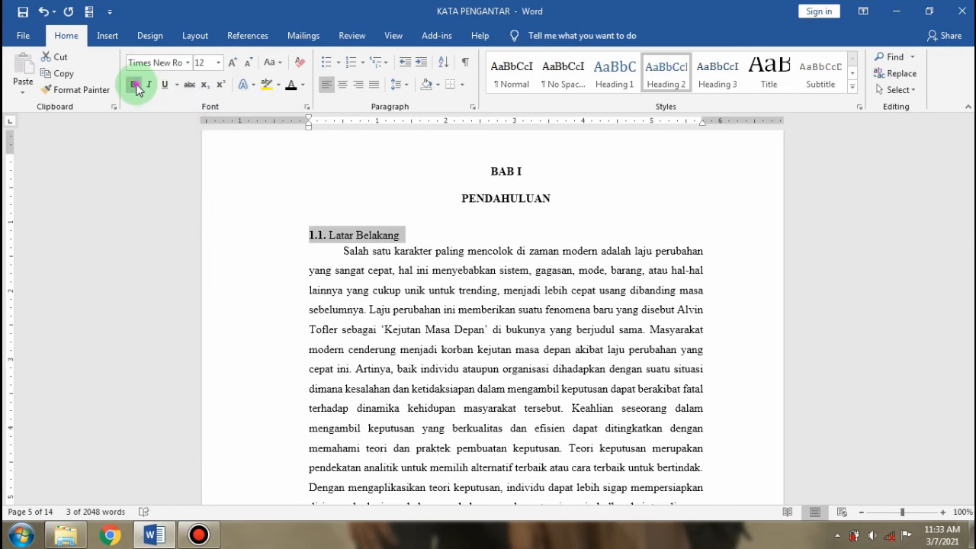
{"action": "left_click", "coordinate": [136, 84]}
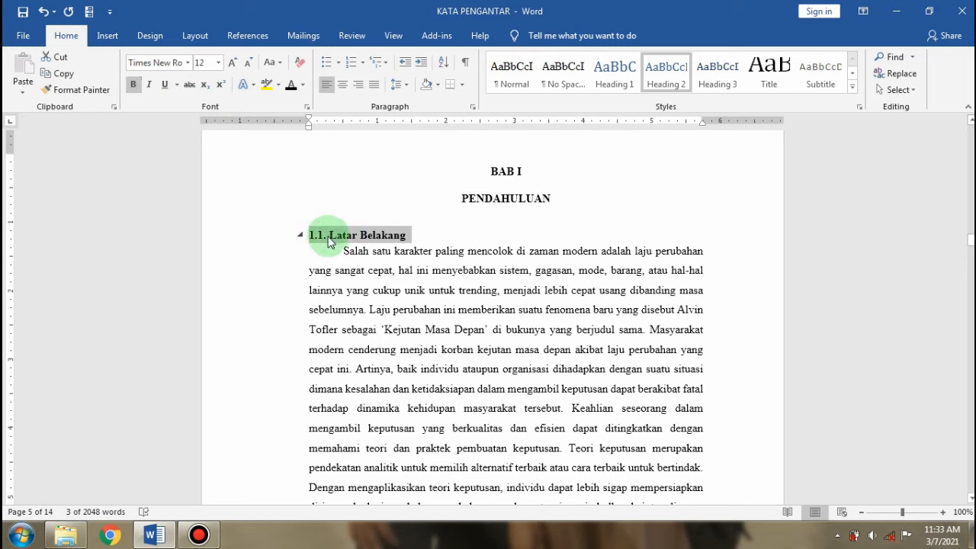
Replace the Latar Belakang subheading's 1.1. numbering with a lettered list format and move its indent back to the page's left margin
{"action": "left_click", "coordinate": [363, 64]}
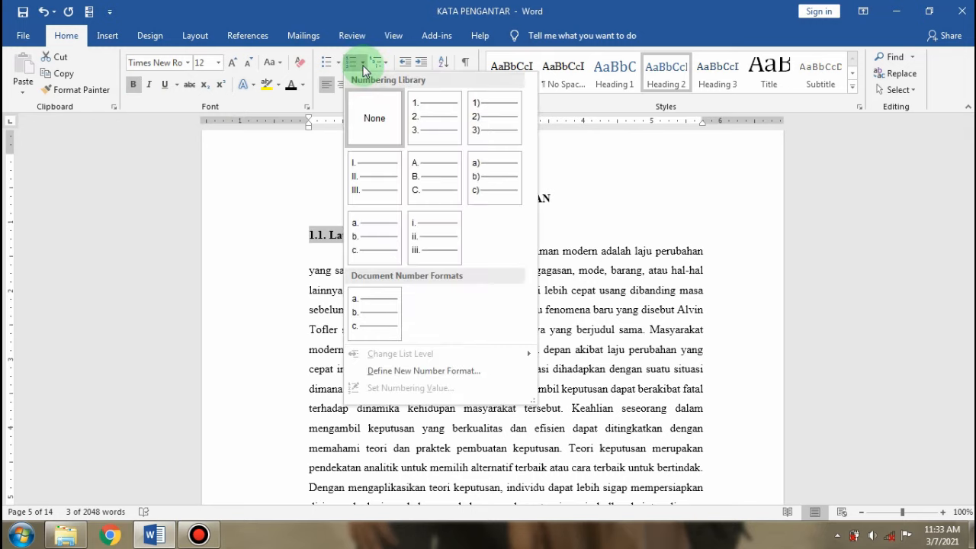
{"action": "left_click", "coordinate": [427, 179]}
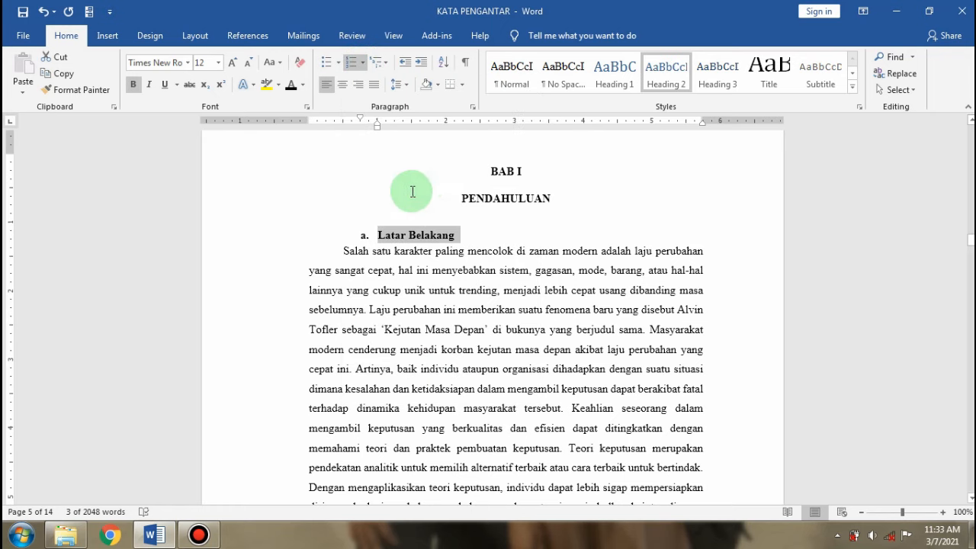
{"action": "left_click", "coordinate": [379, 239]}
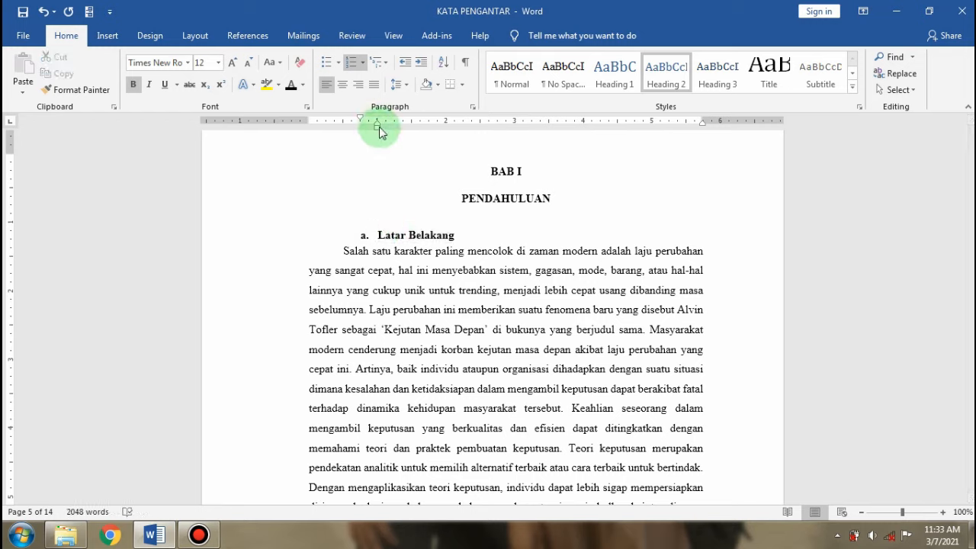
{"action": "left_click_drag", "start_coordinate": [381, 133], "coordinate": [321, 135]}
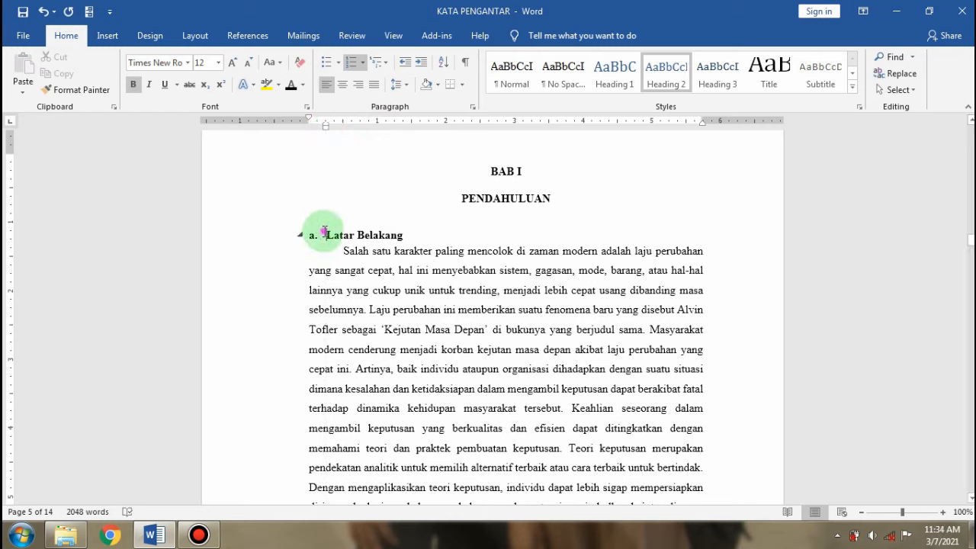
Change the Latar Belakang subheading's list letter to a capital A. and realign its number with the left margin
{"action": "key", "text": "BackSpace"}
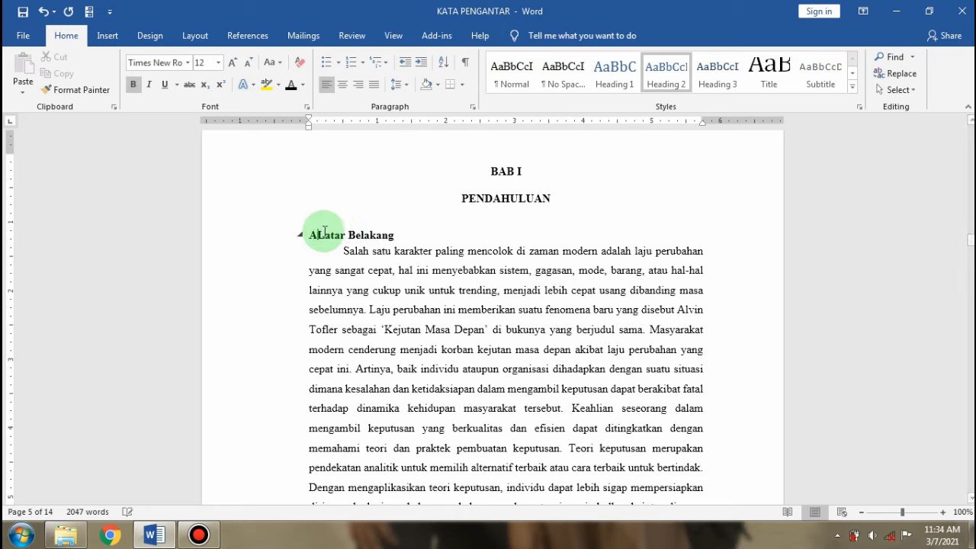
{"action": "type", "text": "."}
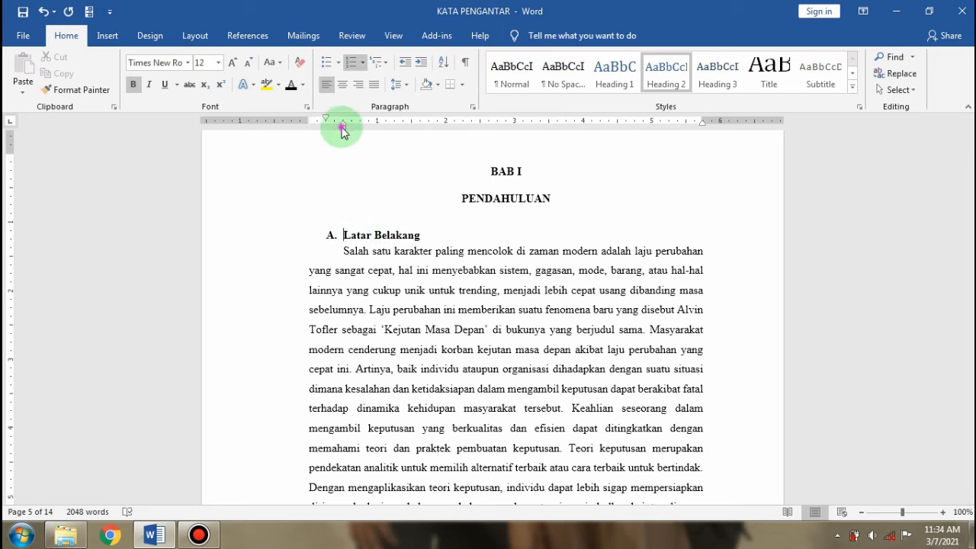
{"action": "left_click_drag", "start_coordinate": [342, 125], "coordinate": [323, 131]}
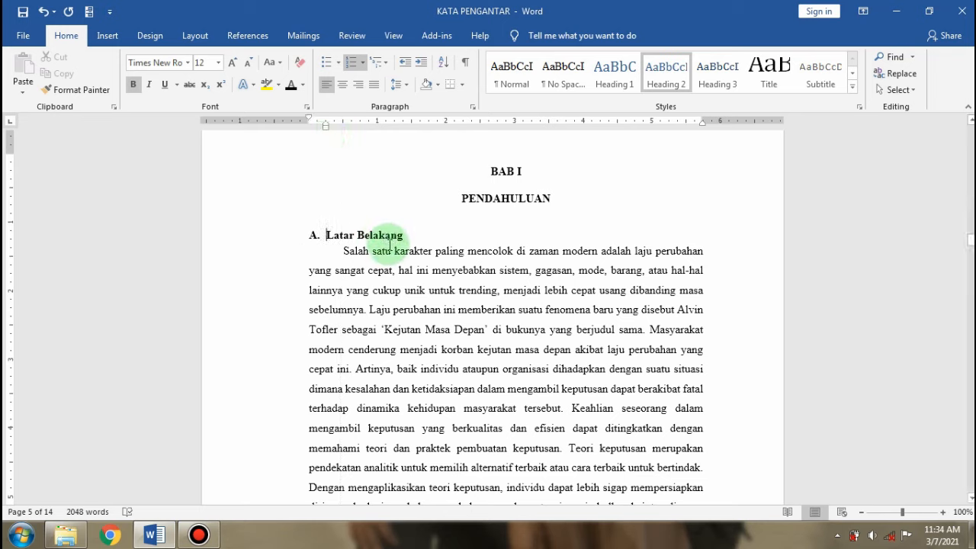
Try to copy the A. Latar Belakang subheading's formatting onto 1.2. Rumusan Masalah with Format Painter
{"action": "left_click_drag", "start_coordinate": [406, 234], "coordinate": [314, 233]}
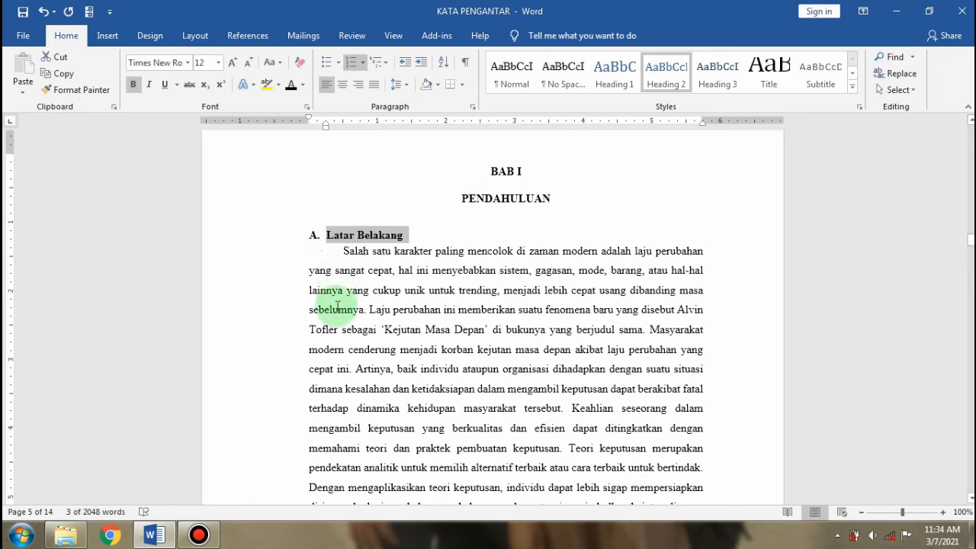
{"action": "scroll", "coordinate": [332, 312], "scroll_direction": "down", "scroll_amount": 10}
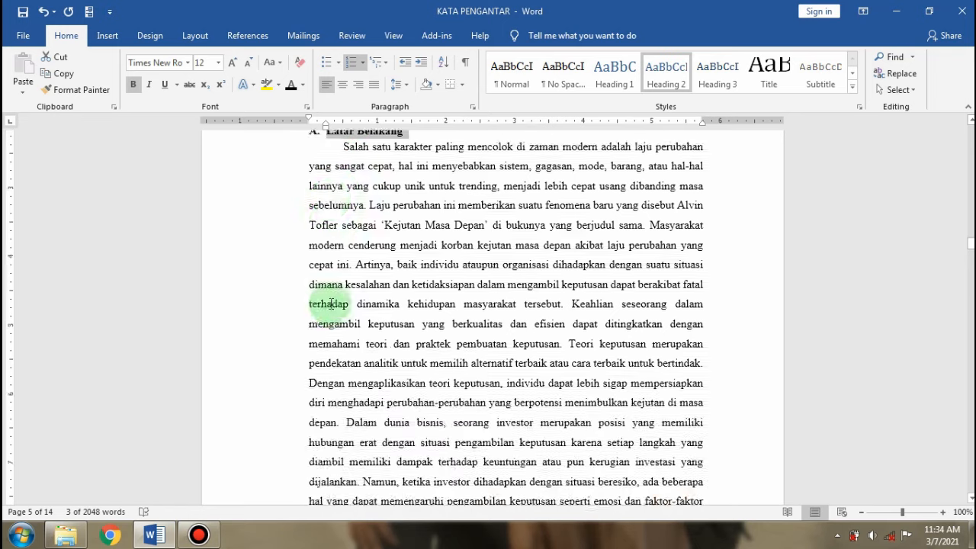
{"action": "scroll", "coordinate": [327, 302], "scroll_direction": "down", "scroll_amount": 2}
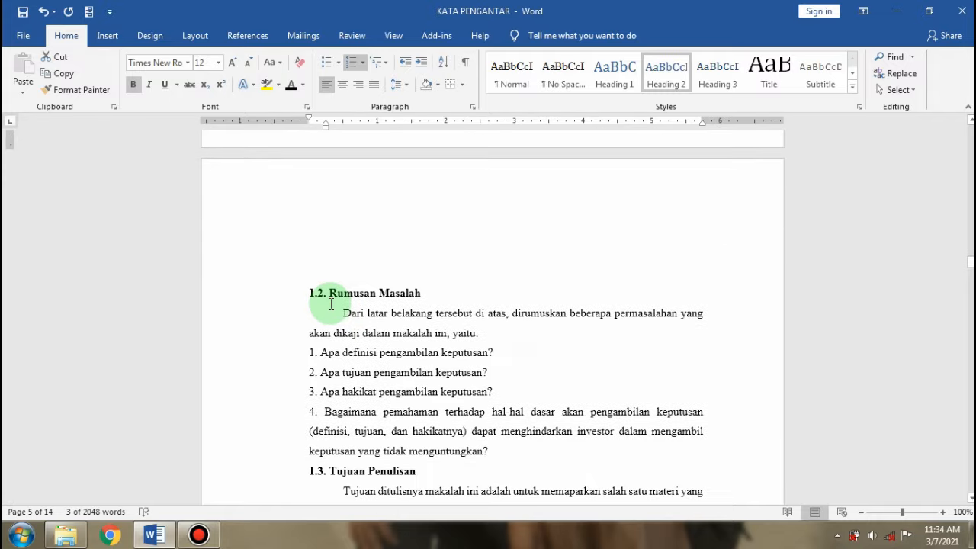
{"action": "left_click", "coordinate": [93, 92]}
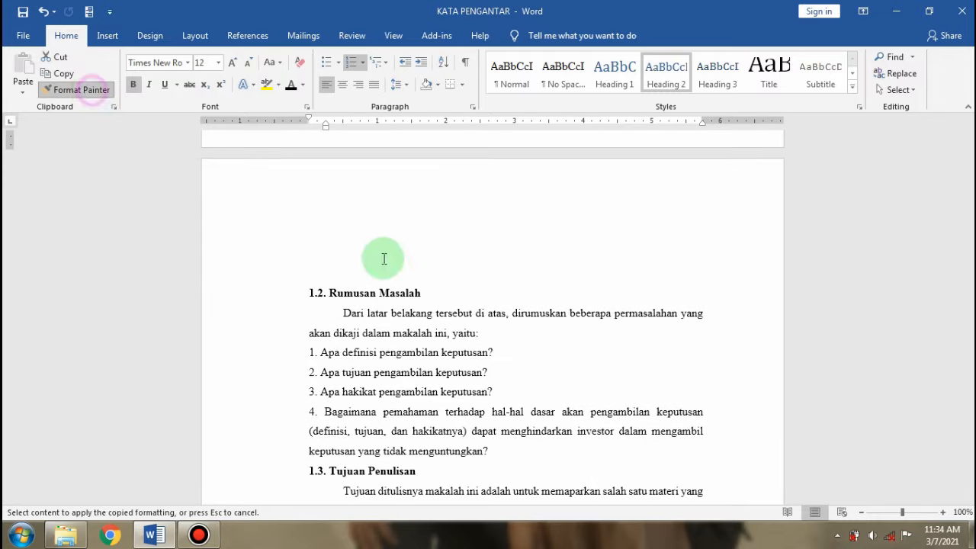
{"action": "mouse_move", "coordinate": [425, 292]}
{"action": "left_mouse_down"}
{"action": "mouse_move", "coordinate": [313, 291]}
{"action": "mouse_move", "coordinate": [418, 299]}
{"action": "left_mouse_up"}
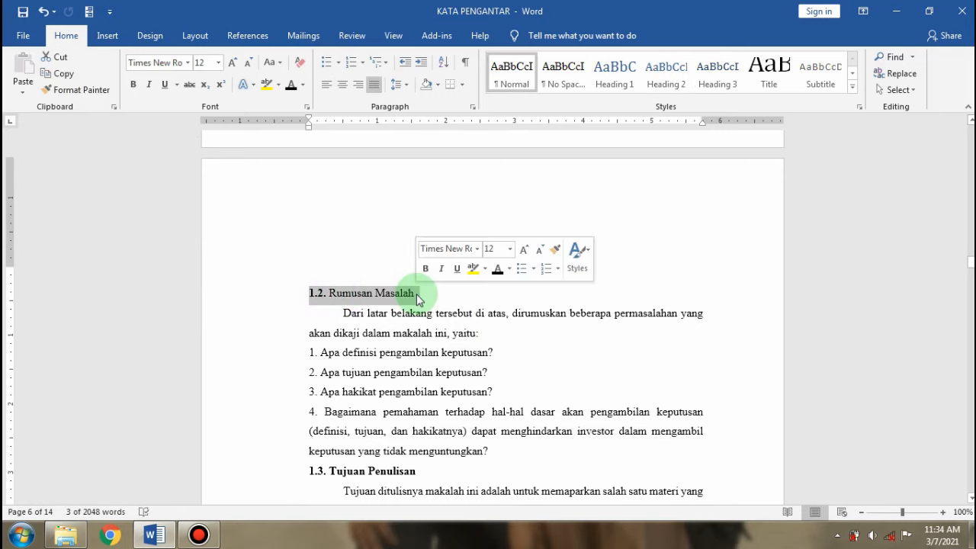
Copy the A. Latar Belakang subheading's formatting onto the 1.2. Rumusan Masalah subheading with Format Painter
{"action": "scroll", "coordinate": [417, 298], "scroll_direction": "up", "scroll_amount": 14}
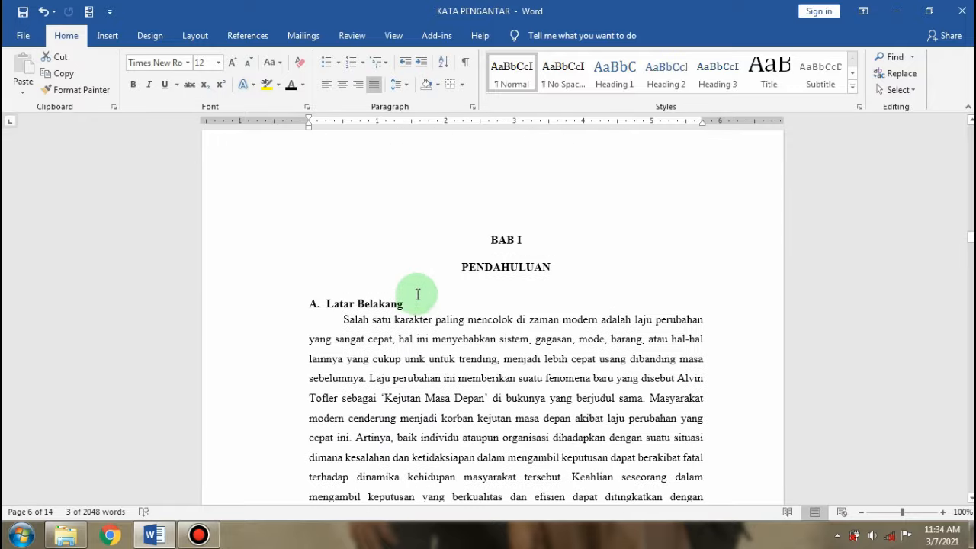
{"action": "left_click", "coordinate": [334, 302]}
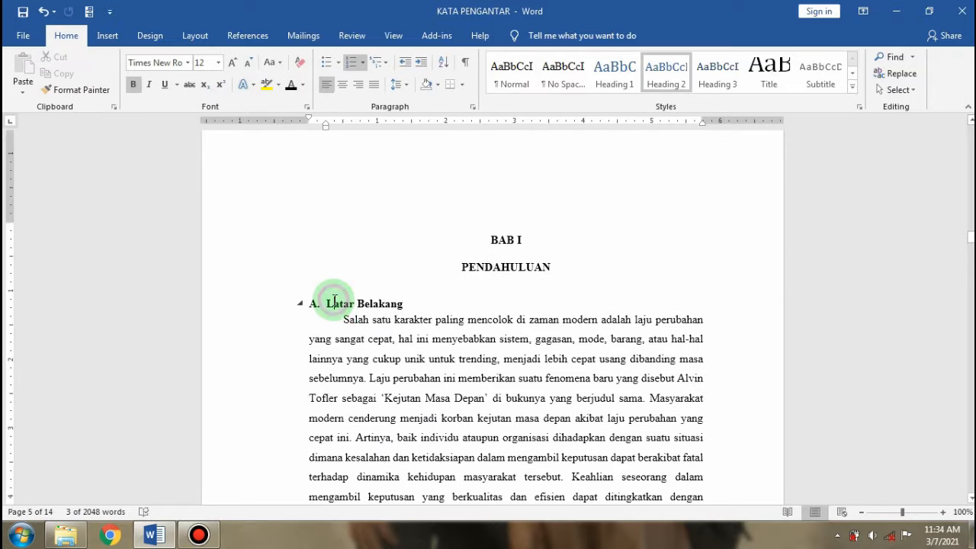
{"action": "left_click", "coordinate": [70, 89]}
{"action": "scroll", "coordinate": [400, 354], "scroll_direction": "down", "scroll_amount": 9}
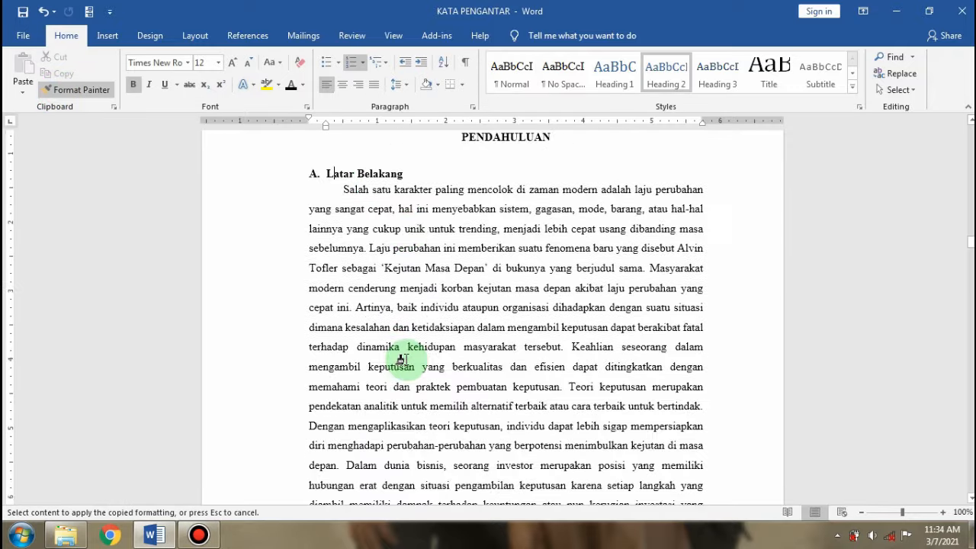
{"action": "scroll", "coordinate": [406, 365], "scroll_direction": "down", "scroll_amount": 4}
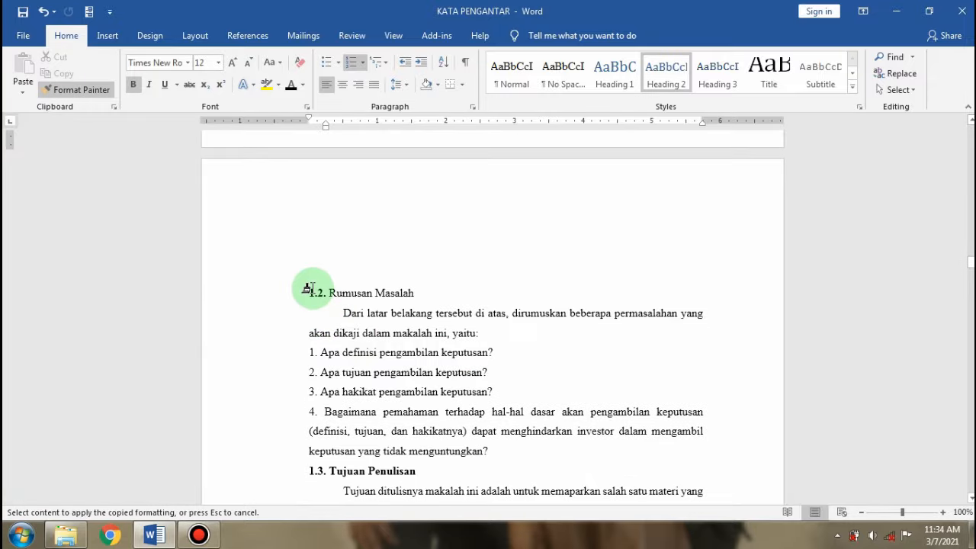
{"action": "left_click_drag", "start_coordinate": [303, 292], "coordinate": [412, 294]}
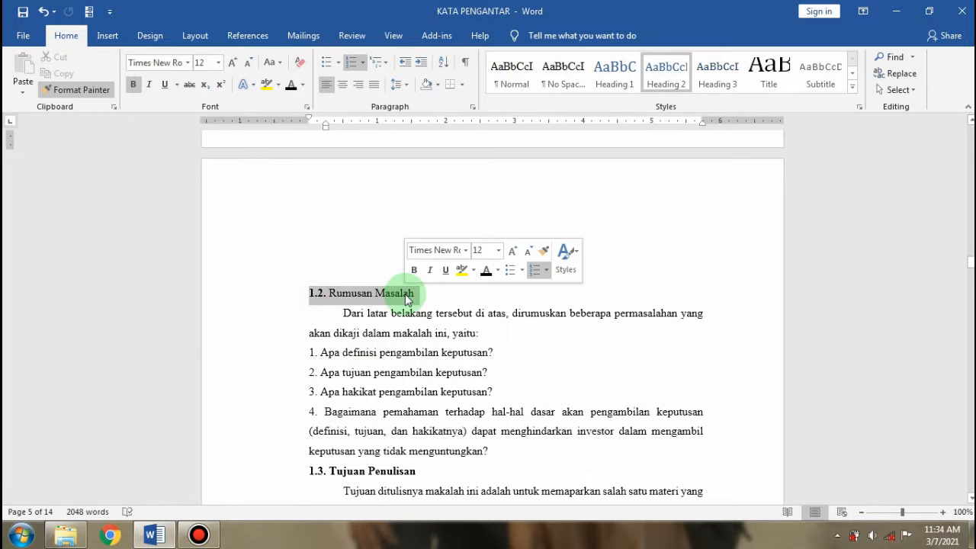
Delete the typed 1.2. number from the Rumusan Masalah subheading and make its list letter B. bold
{"action": "left_click", "coordinate": [347, 298]}
{"action": "key", "text": "BackSpace"}
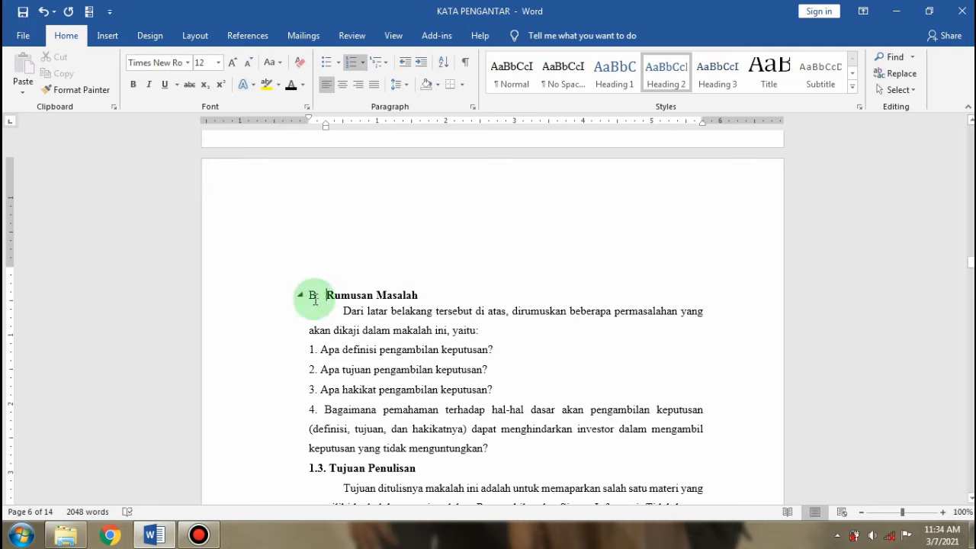
{"action": "left_click", "coordinate": [133, 85]}
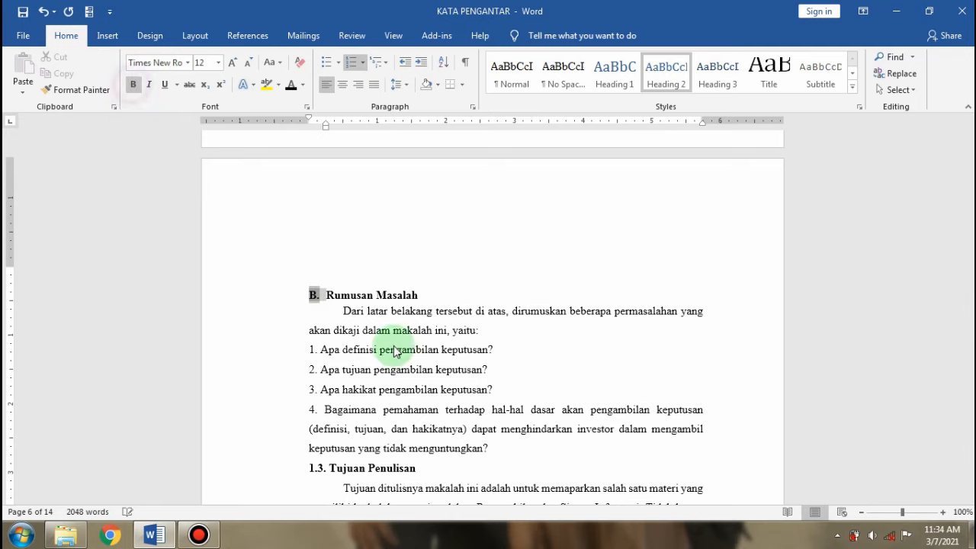
{"action": "left_click", "coordinate": [444, 407]}
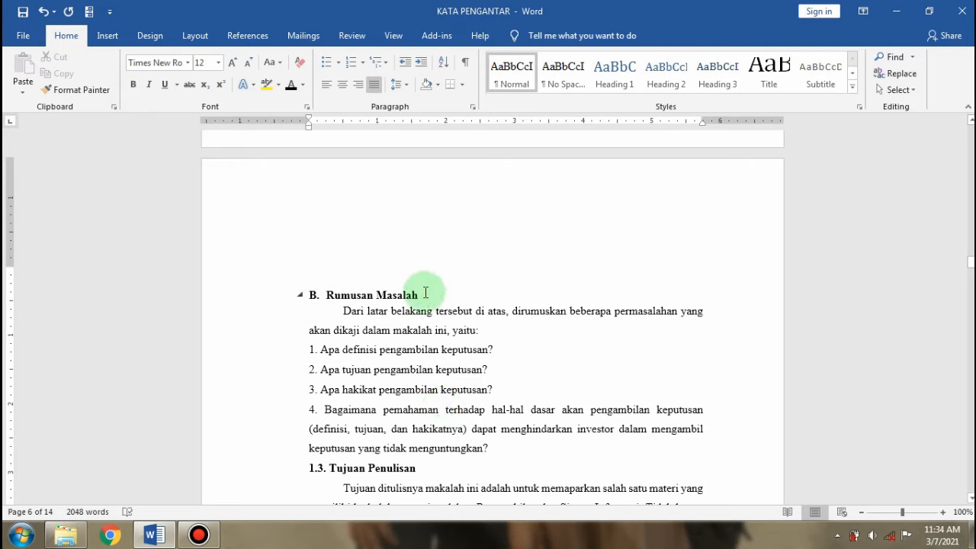
Copy the B. Rumusan Masalah subheading's formatting onto the Tujuan Penulisan text of subheading 1.3. with Format Painter
{"action": "left_click_drag", "start_coordinate": [425, 292], "coordinate": [329, 294]}
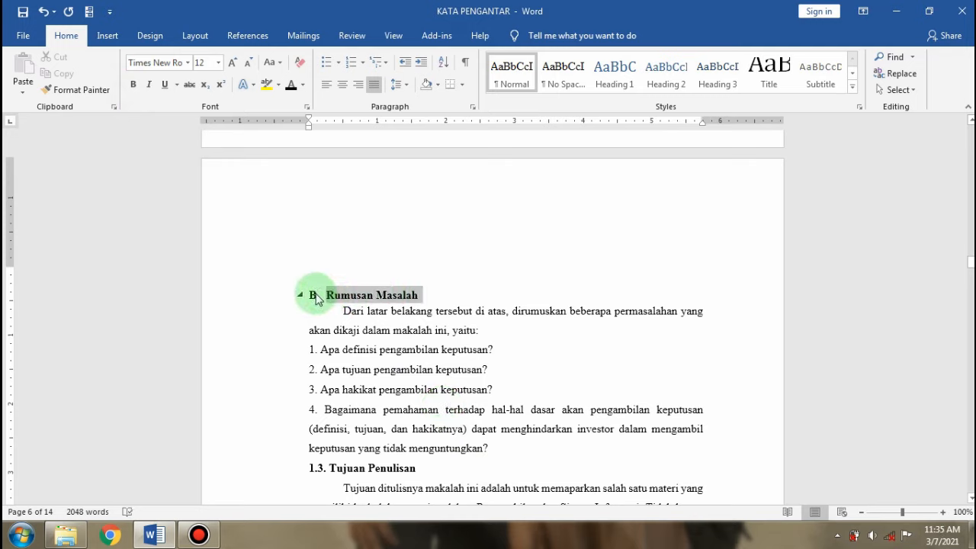
{"action": "left_click", "coordinate": [88, 89]}
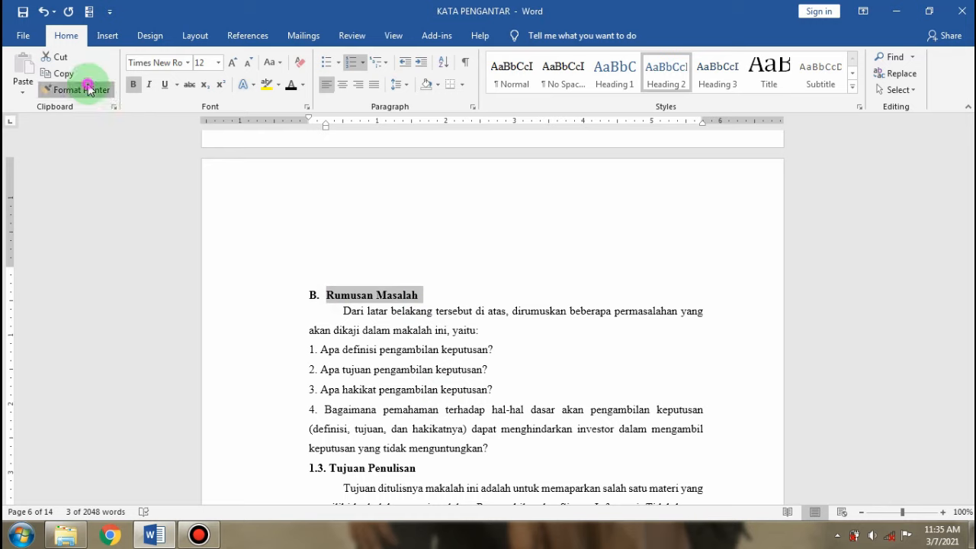
{"action": "left_click_drag", "start_coordinate": [420, 468], "coordinate": [333, 472]}
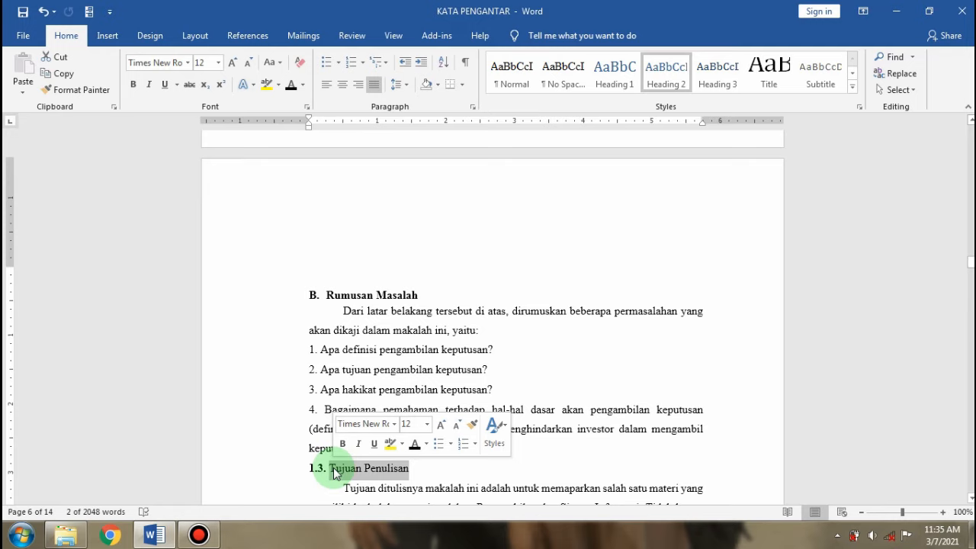
{"action": "left_click", "coordinate": [364, 296]}
{"action": "left_click", "coordinate": [76, 89]}
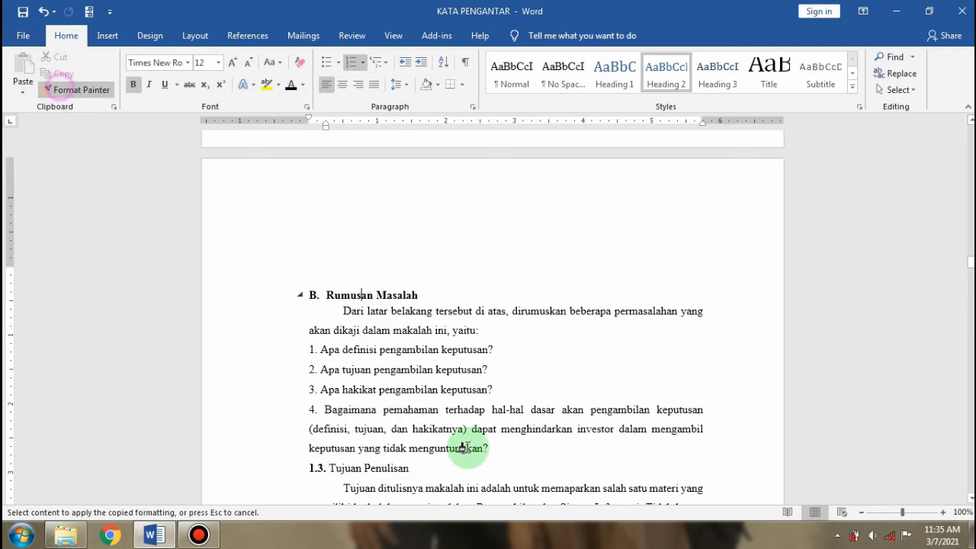
{"action": "mouse_move", "coordinate": [412, 467]}
{"action": "left_mouse_down"}
{"action": "mouse_move", "coordinate": [319, 468]}
{"action": "mouse_move", "coordinate": [330, 471]}
{"action": "left_mouse_up"}
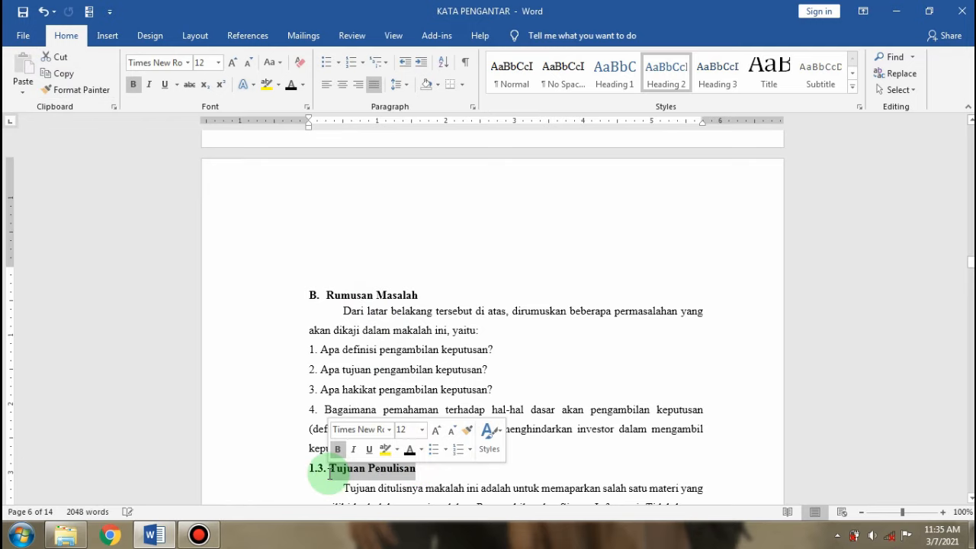
Replace the 1.3. number in front of Tujuan Penulisan with a typed C
{"action": "left_click", "coordinate": [329, 472]}
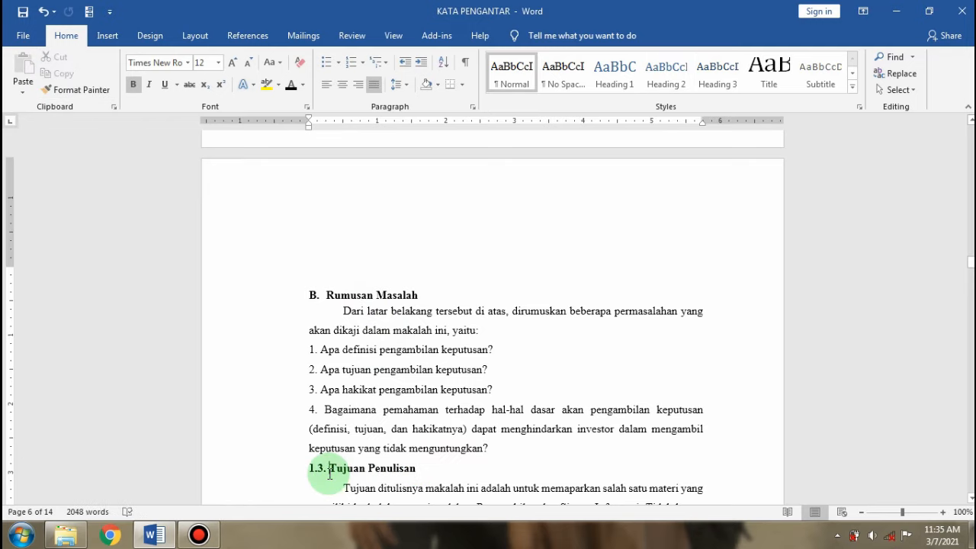
{"action": "key", "text": "BackSpace"}
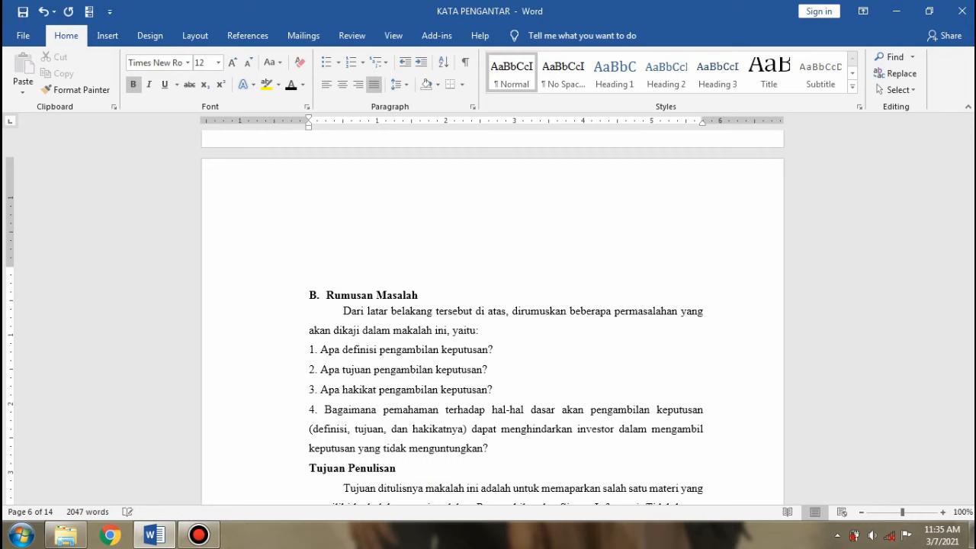
{"action": "type", "text": "C"}
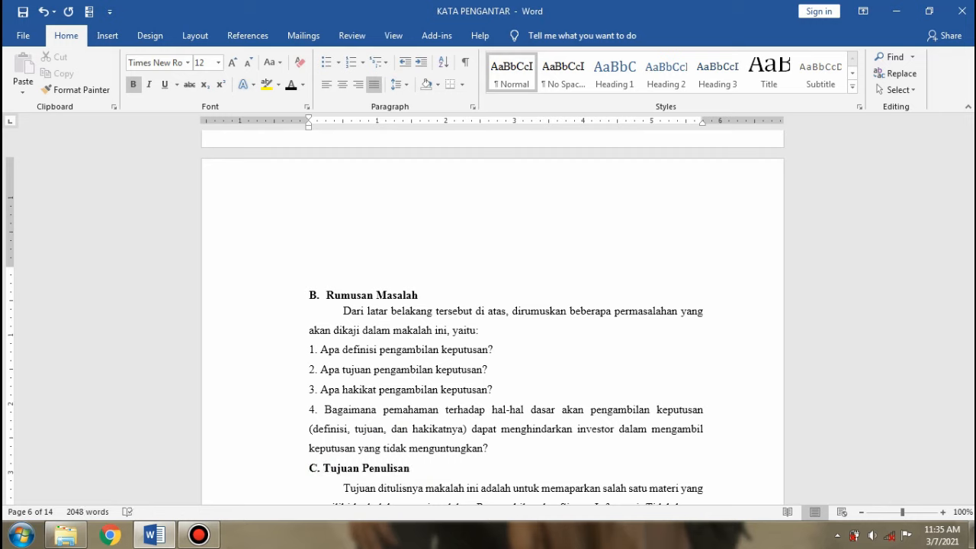
{"action": "type", "text": "."}
Review the BAB I subheadings from Latar Belakang to Tujuan Penulisan and the opening of BAB II
{"action": "scroll", "coordinate": [430, 472], "scroll_direction": "down", "scroll_amount": 1}
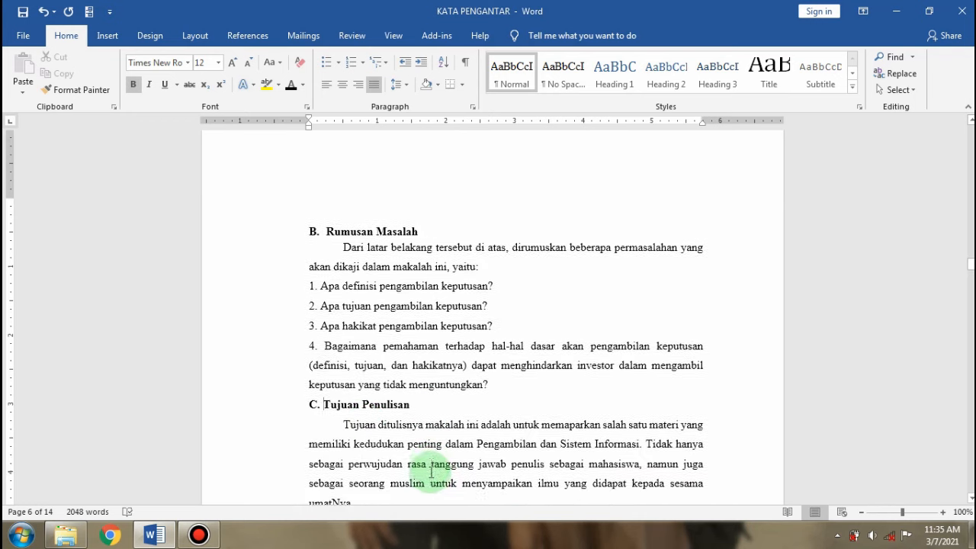
{"action": "scroll", "coordinate": [430, 473], "scroll_direction": "up", "scroll_amount": 3}
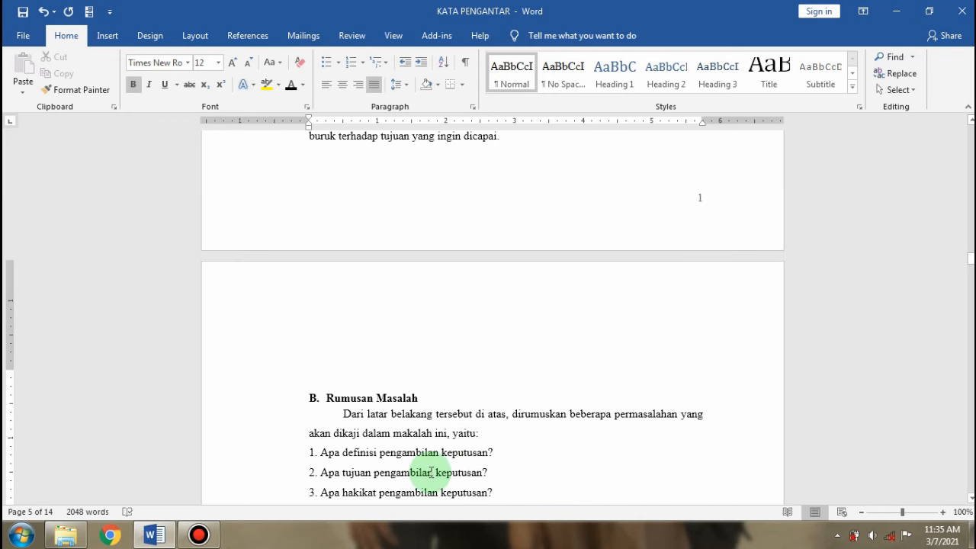
{"action": "scroll", "coordinate": [431, 473], "scroll_direction": "down", "scroll_amount": 3}
{"action": "scroll", "coordinate": [430, 472], "scroll_direction": "up", "scroll_amount": 8}
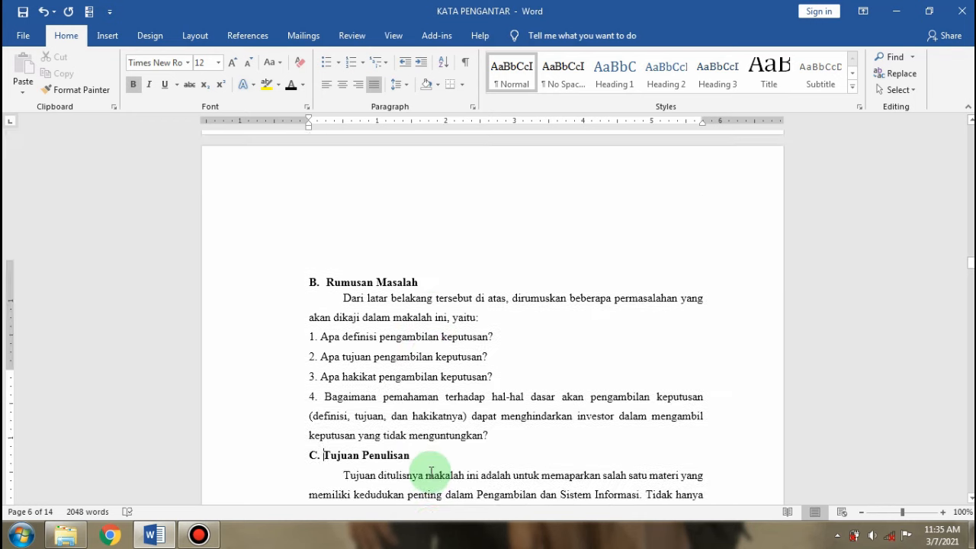
{"action": "scroll", "coordinate": [431, 472], "scroll_direction": "up", "scroll_amount": 6}
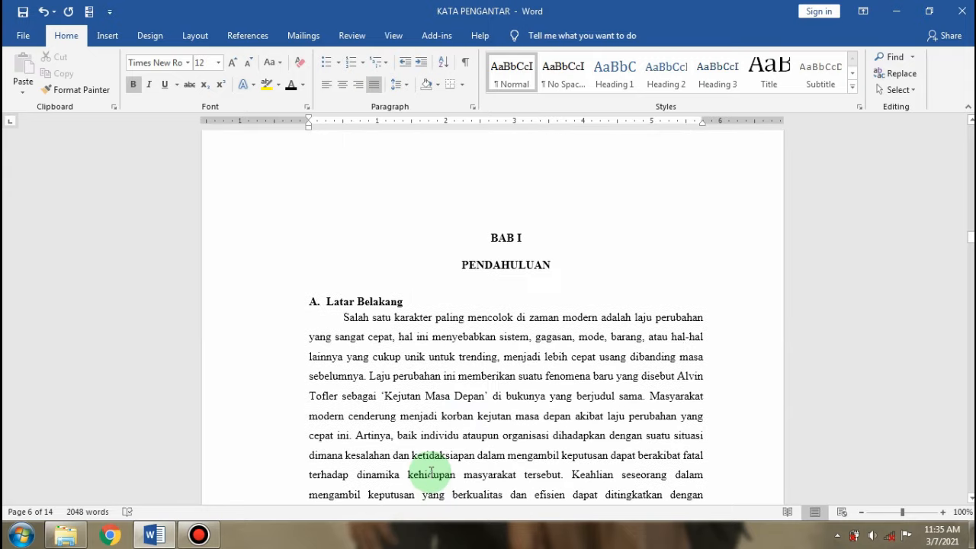
{"action": "left_click_drag", "start_coordinate": [406, 299], "coordinate": [303, 308]}
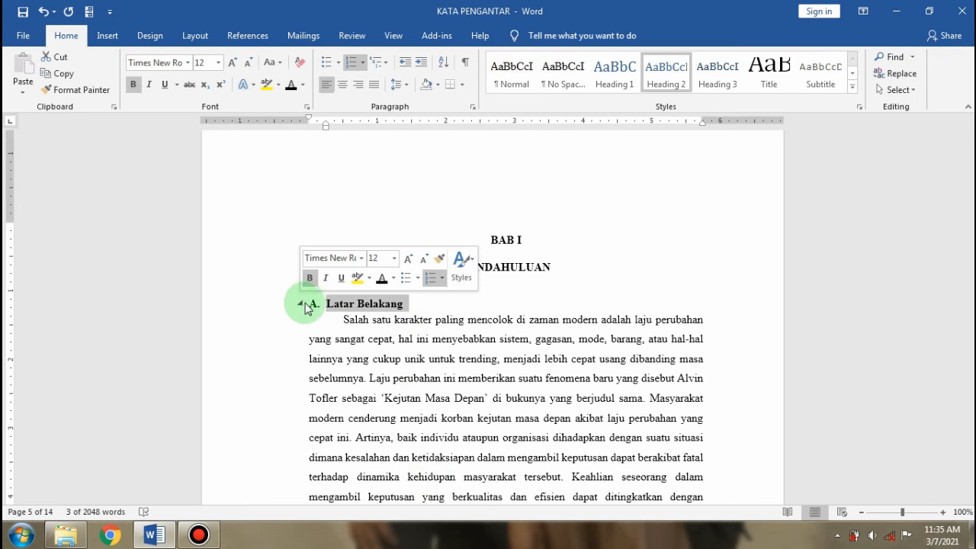
{"action": "scroll", "coordinate": [381, 409], "scroll_direction": "down", "scroll_amount": 11}
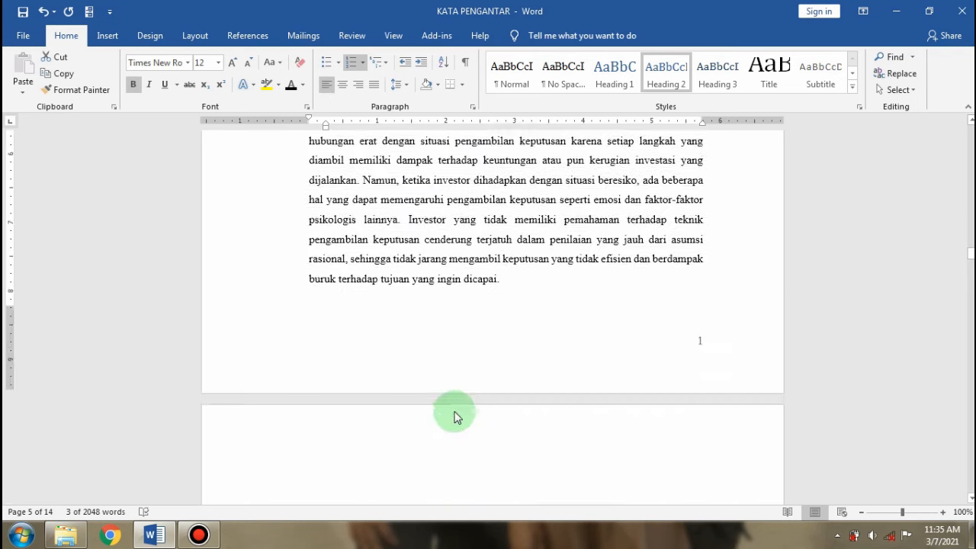
{"action": "scroll", "coordinate": [457, 397], "scroll_direction": "down", "scroll_amount": 7}
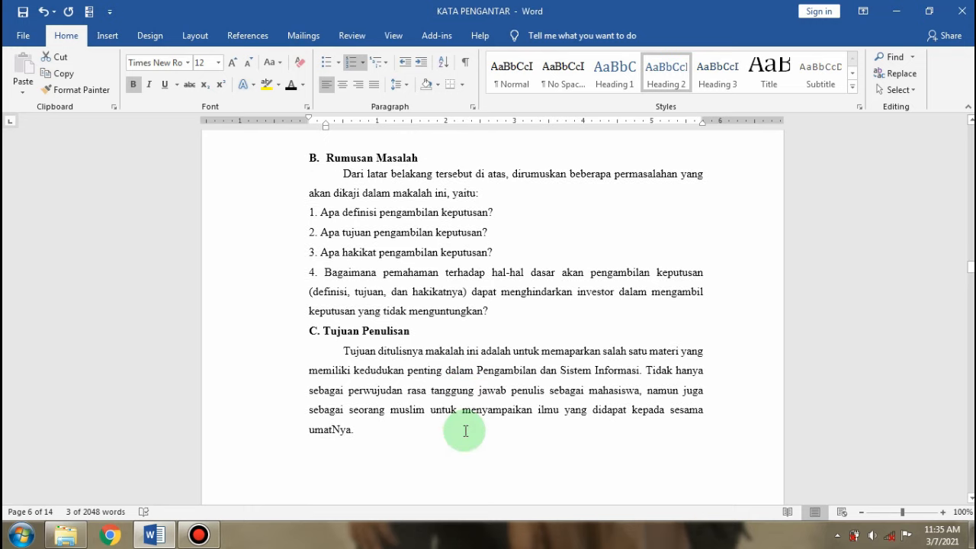
{"action": "scroll", "coordinate": [465, 431], "scroll_direction": "down", "scroll_amount": 11}
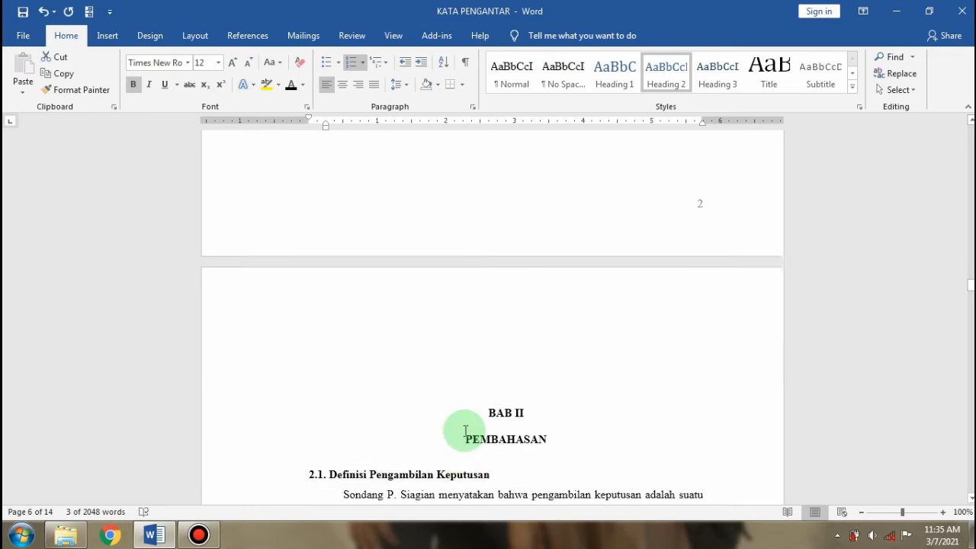
{"action": "scroll", "coordinate": [465, 430], "scroll_direction": "up", "scroll_amount": 11}
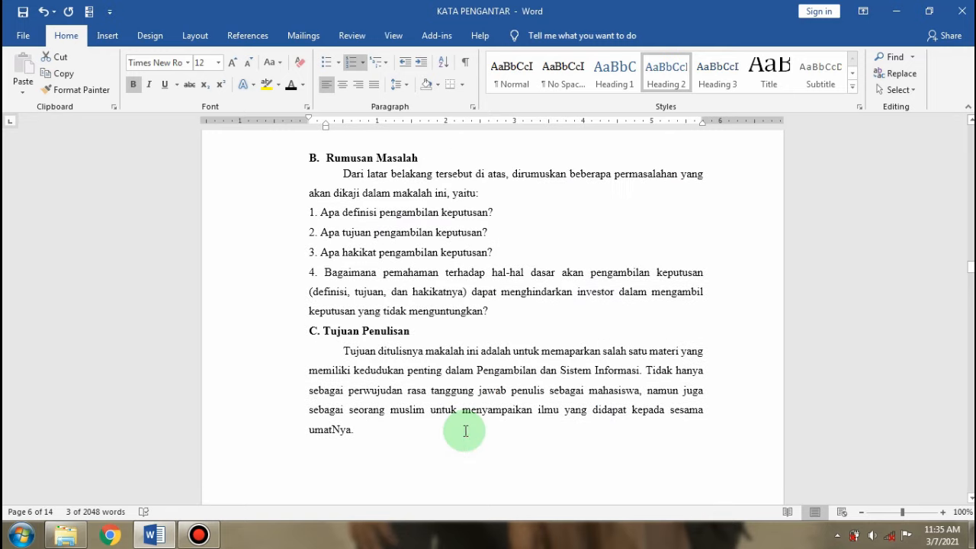
Apply the Heading 2 style to the Definisi Pengambilan Keputusan text of subheading 2.1. in BAB II
{"action": "left_click", "coordinate": [465, 431]}
{"action": "scroll", "coordinate": [465, 431], "scroll_direction": "down", "scroll_amount": 7}
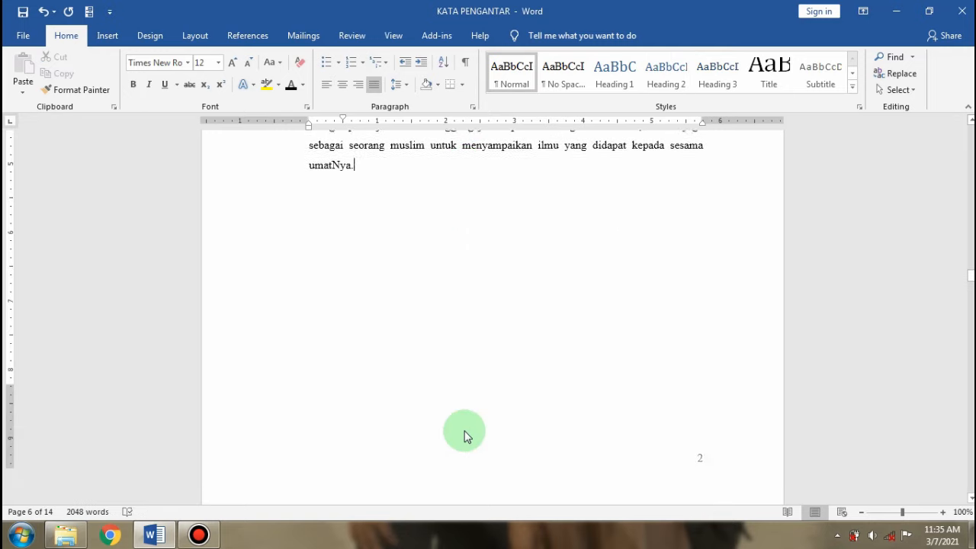
{"action": "scroll", "coordinate": [465, 431], "scroll_direction": "down", "scroll_amount": 8}
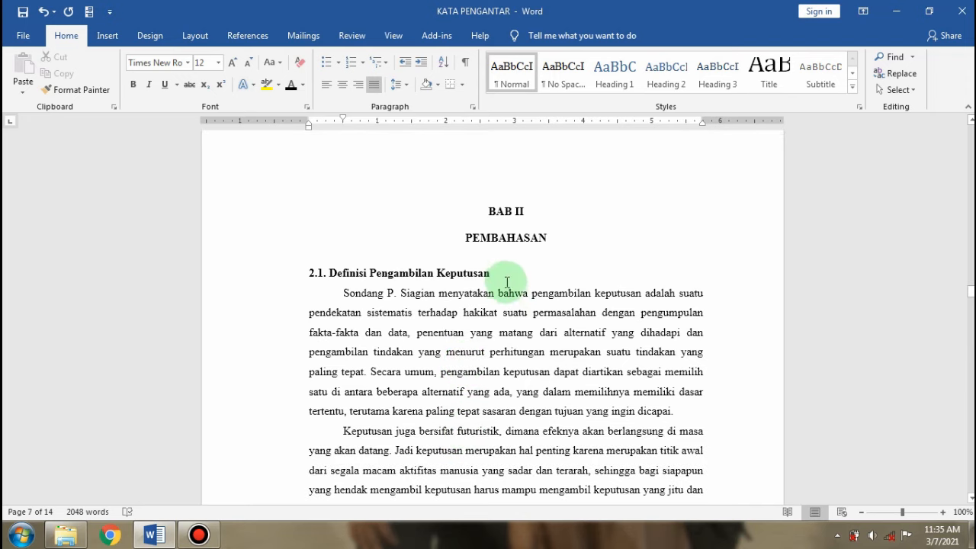
{"action": "left_click_drag", "start_coordinate": [499, 275], "coordinate": [343, 274]}
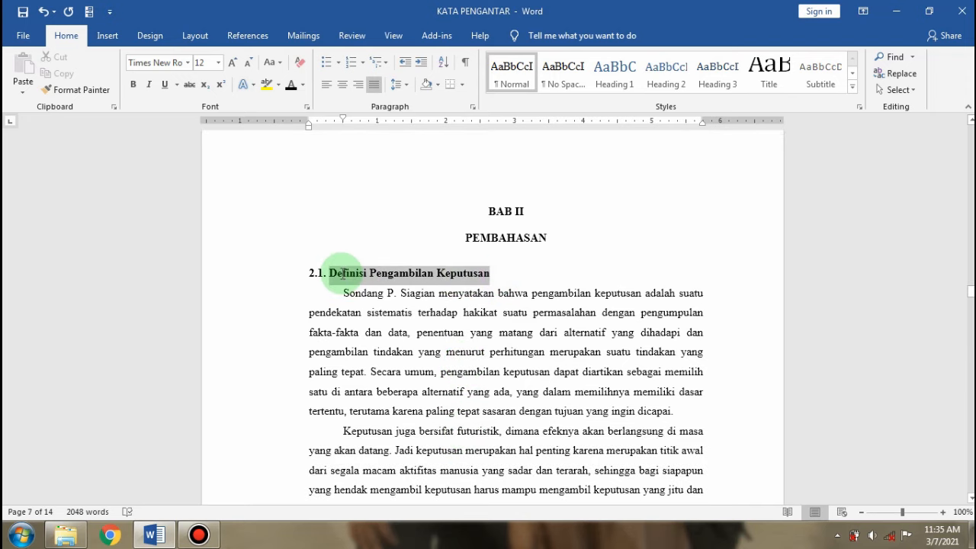
{"action": "left_click", "coordinate": [675, 85]}
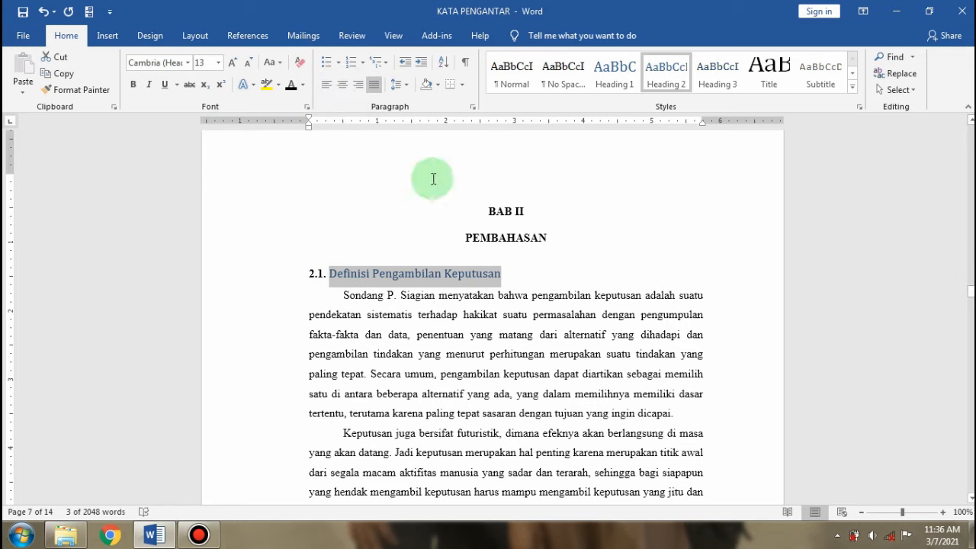
Format the Definisi Pengambilan Keputusan subheading as black, bold Times New Roman at size 12
{"action": "left_click", "coordinate": [290, 86]}
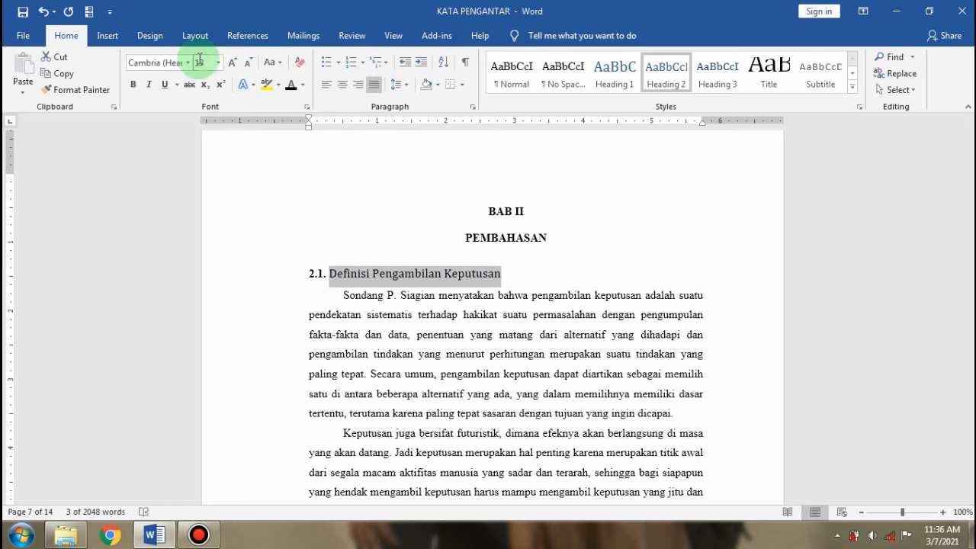
{"action": "left_click", "coordinate": [137, 85]}
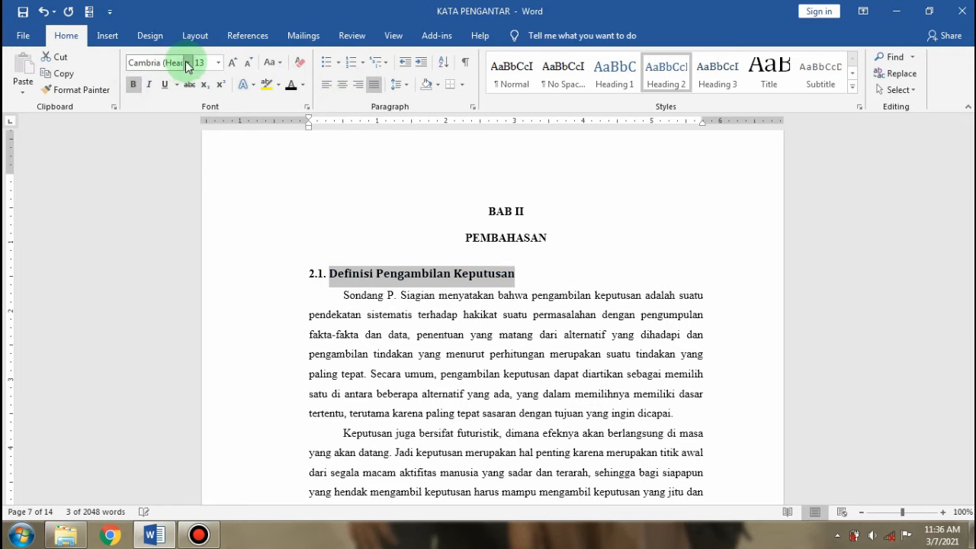
{"action": "left_click", "coordinate": [187, 62]}
{"action": "left_click", "coordinate": [155, 149]}
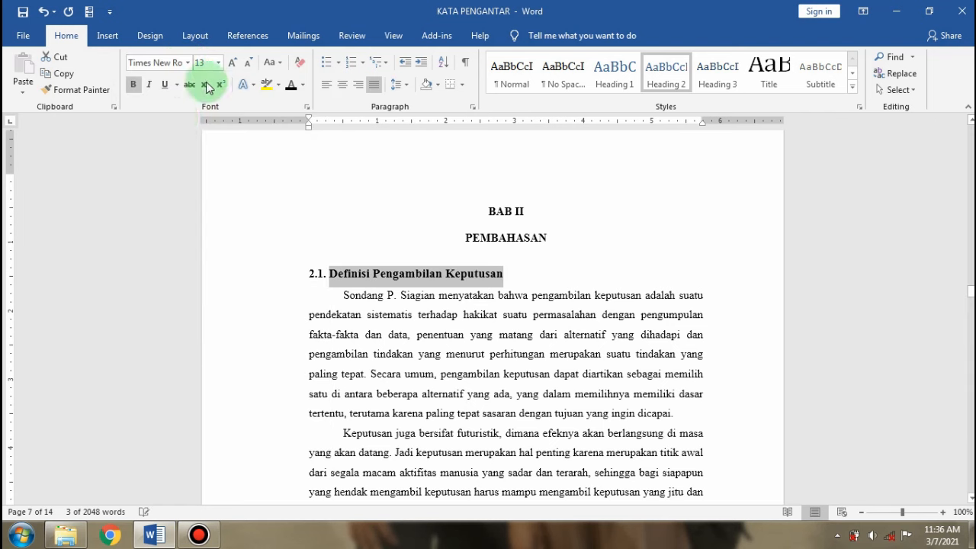
{"action": "left_click", "coordinate": [218, 63]}
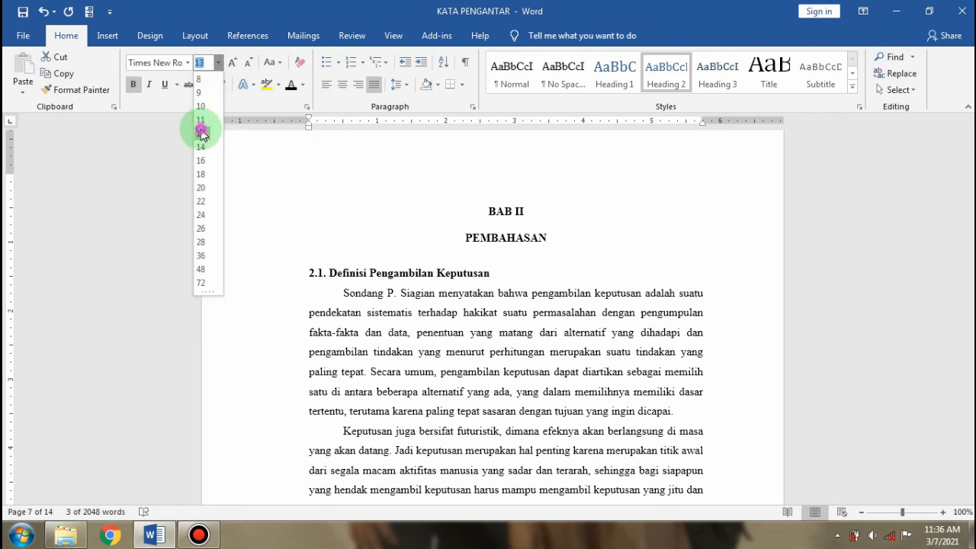
{"action": "left_click", "coordinate": [201, 128]}
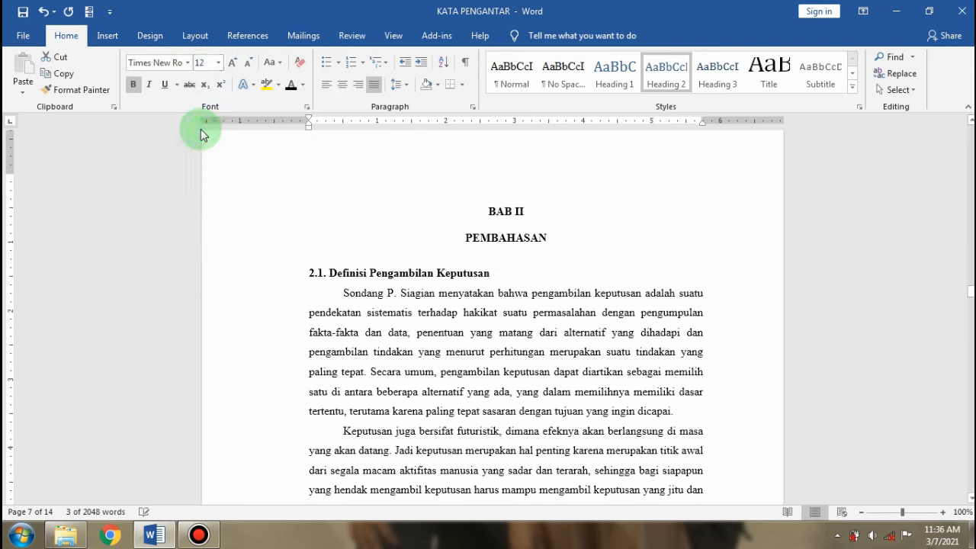
Replace the typed 2.1. before Definisi Pengambilan Keputusan with automatic A., B., C. numbering and align the subheading's number with the left text margin
{"action": "left_click", "coordinate": [363, 64]}
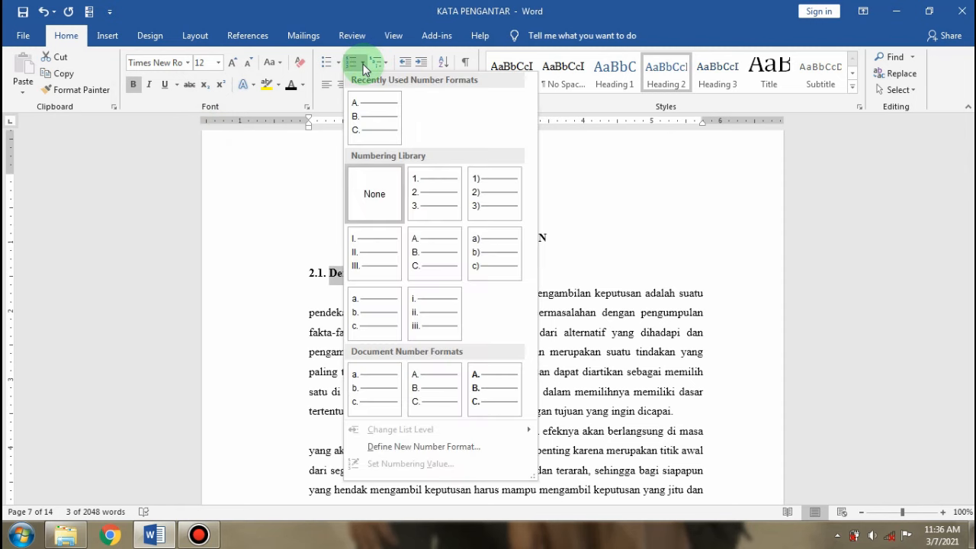
{"action": "left_click", "coordinate": [362, 128]}
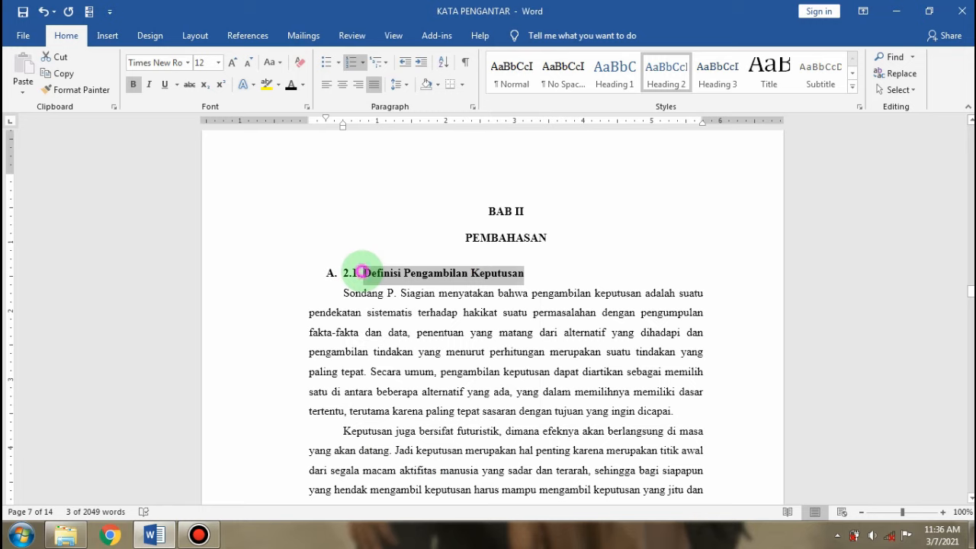
{"action": "left_click", "coordinate": [361, 272]}
{"action": "key", "text": "BackSpace"}
{"action": "key", "text": "BackSpace"}
{"action": "key", "text": "BackSpace"}
{"action": "key", "text": "BackSpace"}
{"action": "key", "text": "BackSpace"}
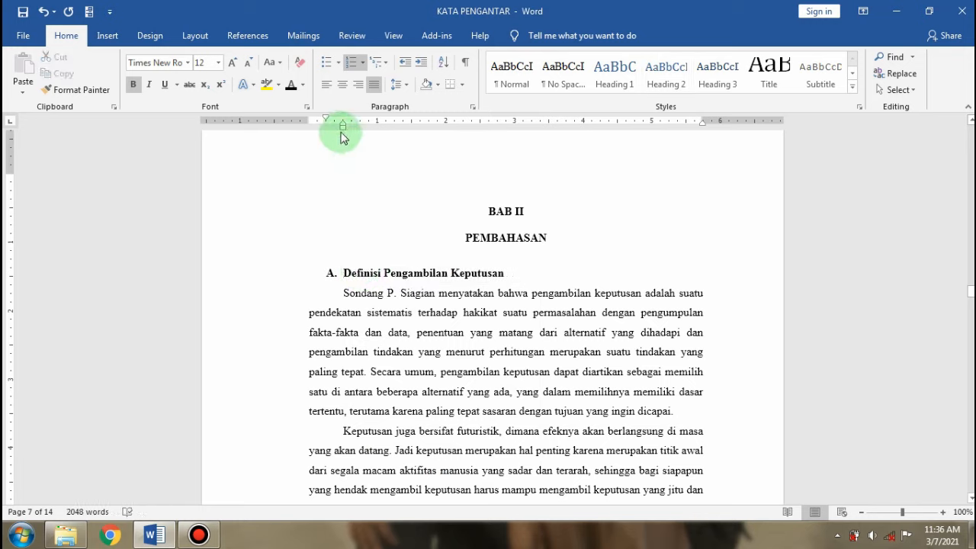
{"action": "left_click_drag", "start_coordinate": [343, 132], "coordinate": [329, 135]}
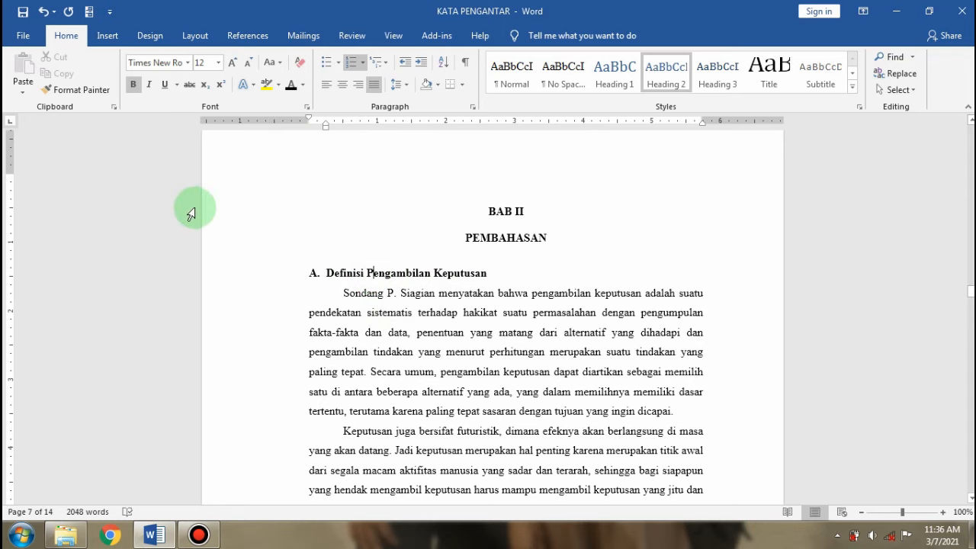
Try to copy the formatting of the Definisi Pengambilan Keputusan subheading onto only the text of subheading 2.2., without its number
{"action": "left_click", "coordinate": [85, 91]}
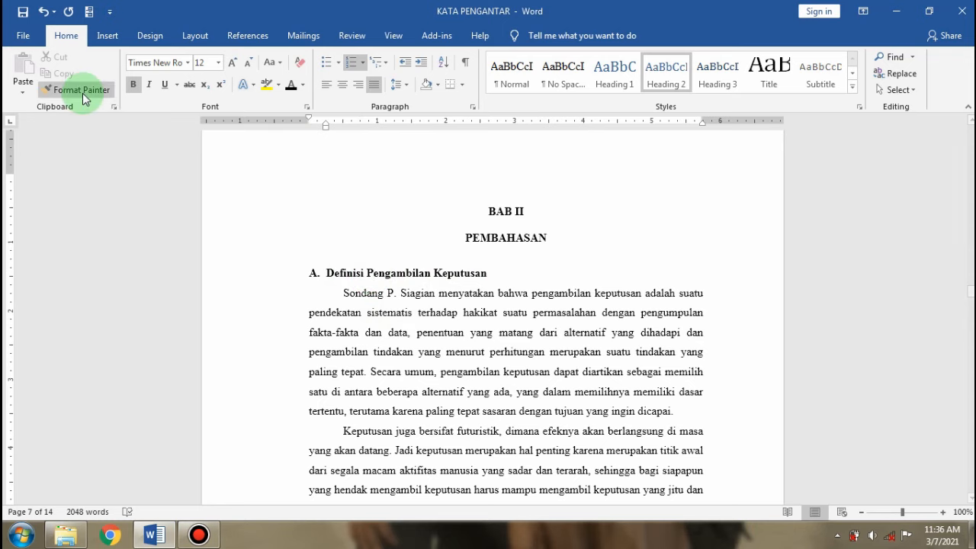
{"action": "scroll", "coordinate": [429, 320], "scroll_direction": "down", "scroll_amount": 4}
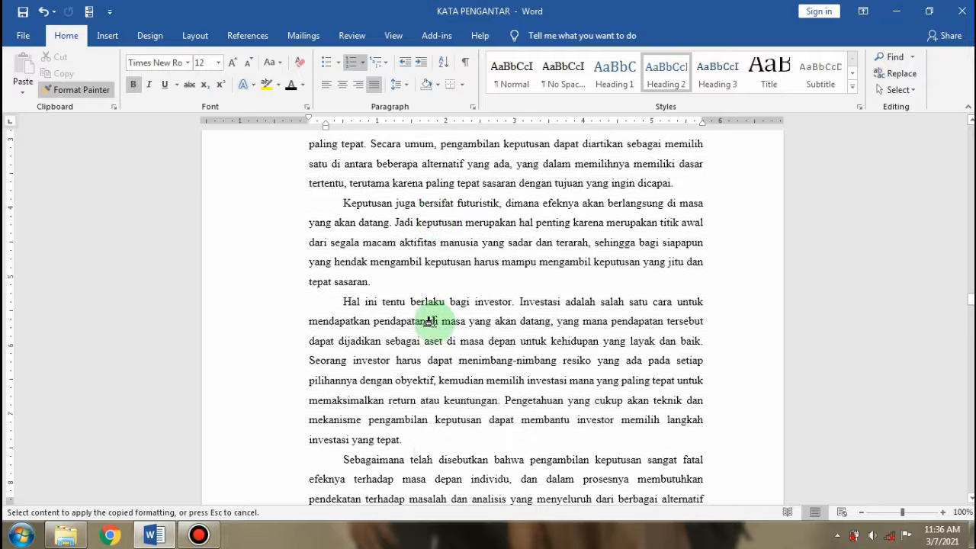
{"action": "scroll", "coordinate": [429, 321], "scroll_direction": "down", "scroll_amount": 12}
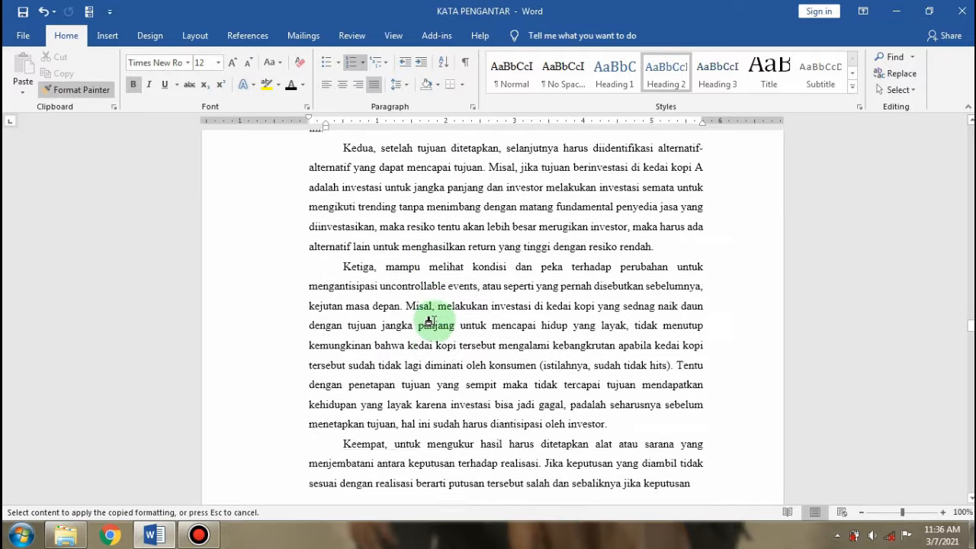
{"action": "scroll", "coordinate": [429, 321], "scroll_direction": "down", "scroll_amount": 7}
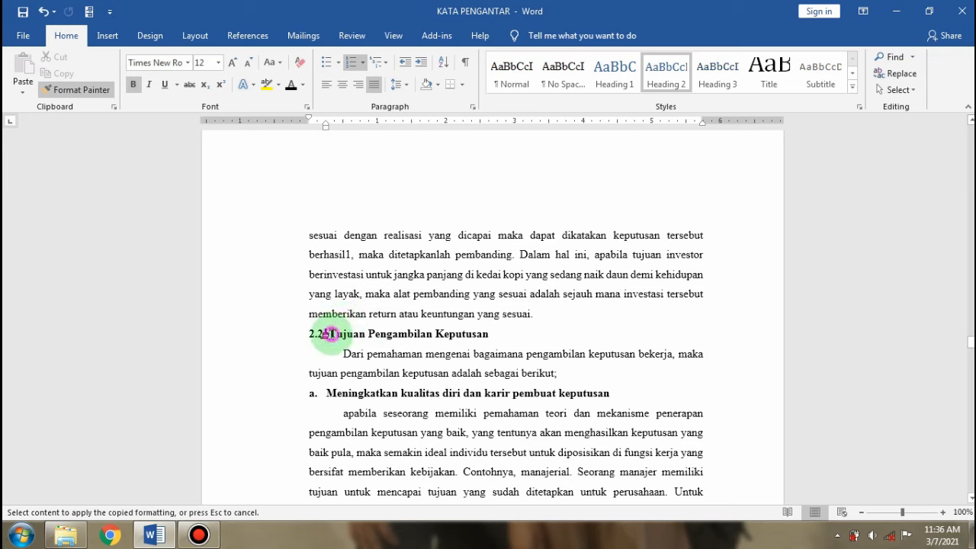
{"action": "left_click_drag", "start_coordinate": [330, 334], "coordinate": [478, 334]}
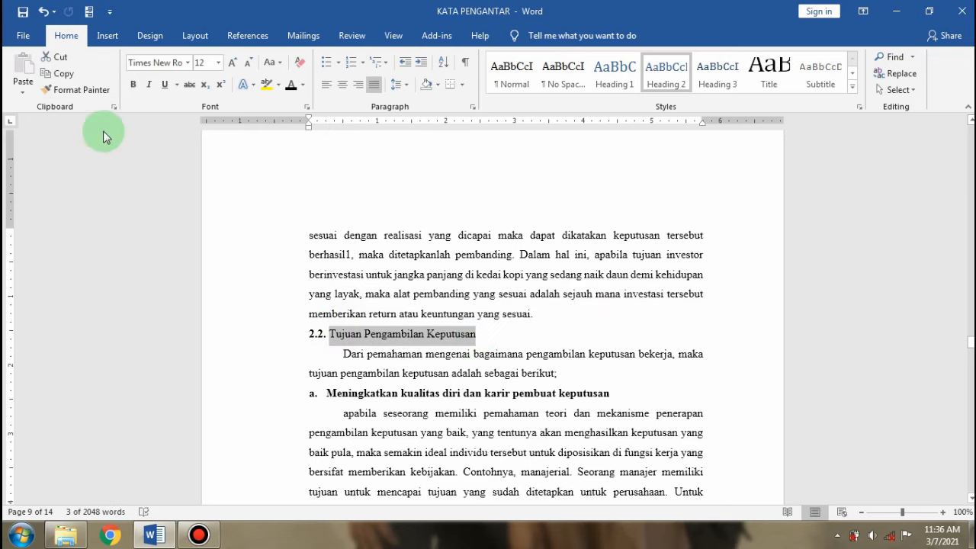
Try to reapply the formatting of the Tujuan Pengambilan Keputusan text to its line, including the 2.2. number
{"action": "left_click", "coordinate": [74, 90]}
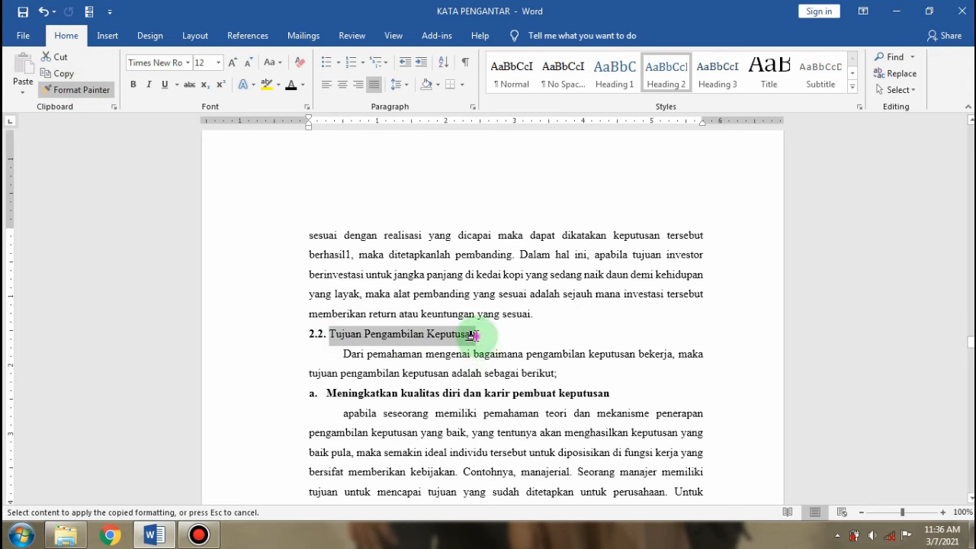
{"action": "left_click_drag", "start_coordinate": [470, 336], "coordinate": [331, 336]}
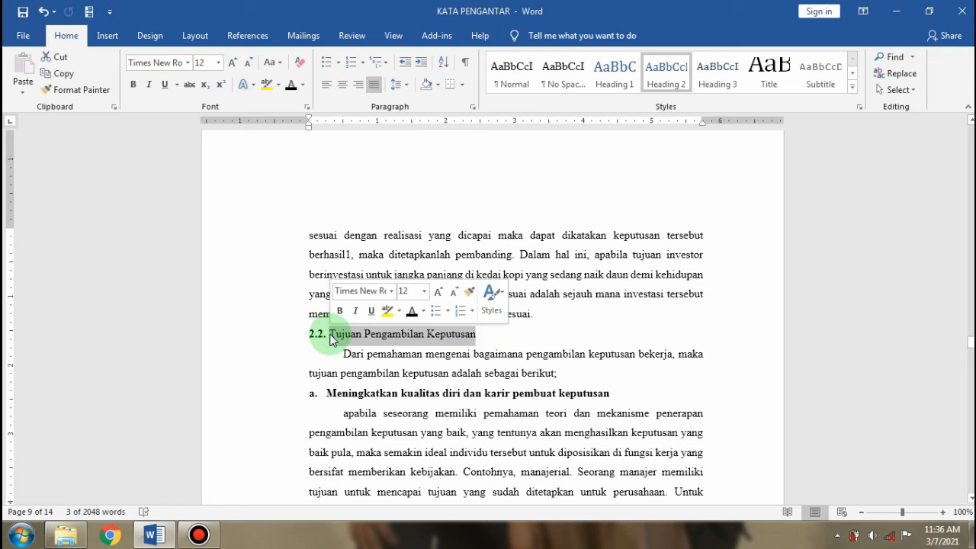
{"action": "left_click", "coordinate": [76, 89]}
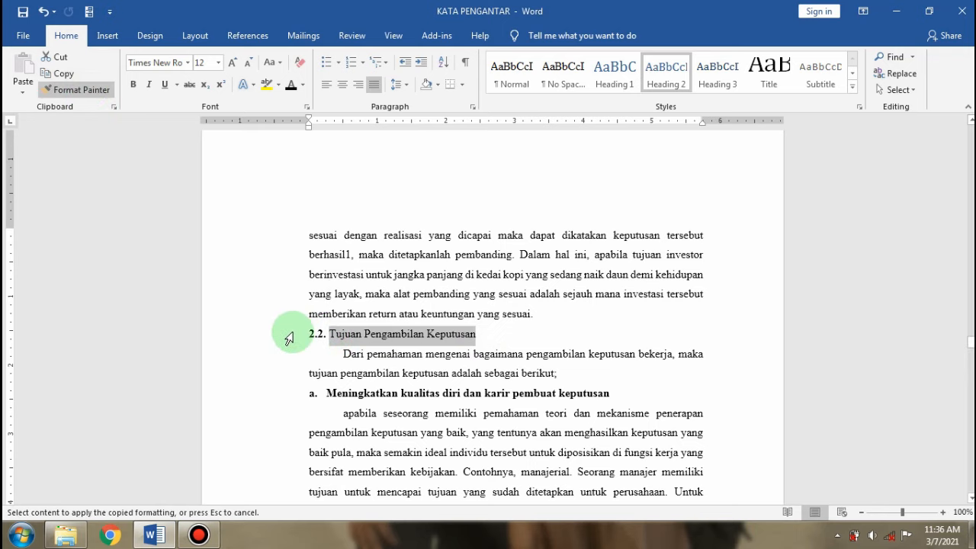
{"action": "left_click_drag", "start_coordinate": [290, 336], "coordinate": [373, 341]}
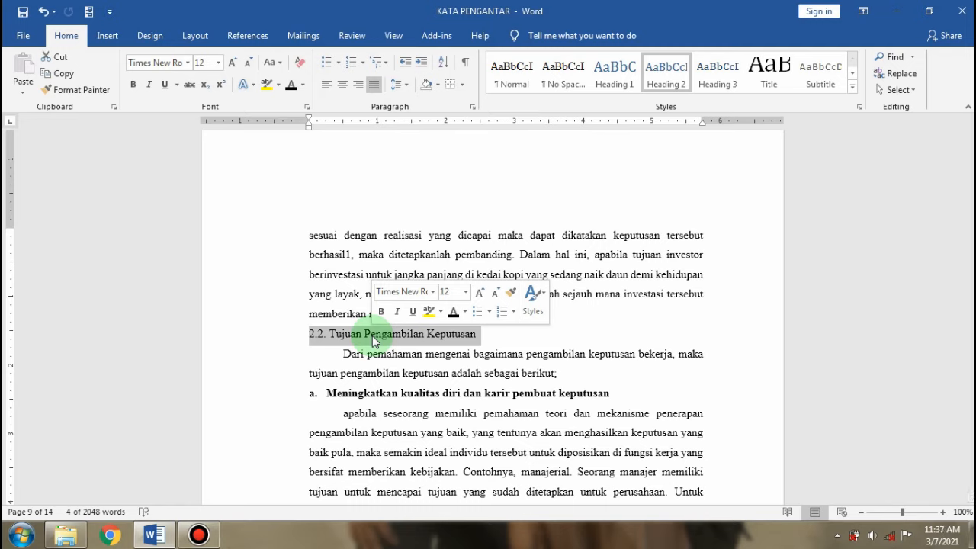
Copy the formatting of the whole Definisi Pengambilan Keputusan subheading onto the entire 2.2. Tujuan Pengambilan Keputusan line
{"action": "scroll", "coordinate": [372, 336], "scroll_direction": "up", "scroll_amount": 15}
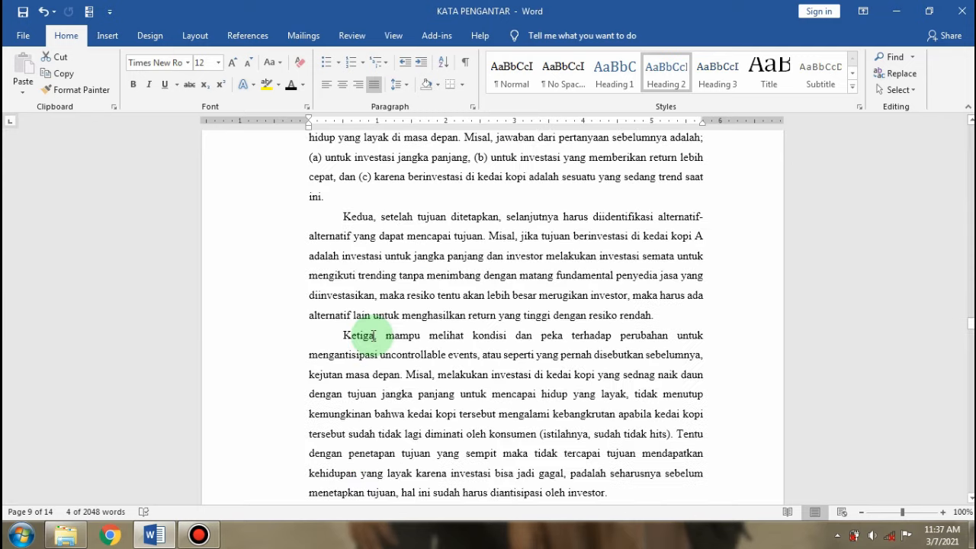
{"action": "scroll", "coordinate": [372, 335], "scroll_direction": "up", "scroll_amount": 15}
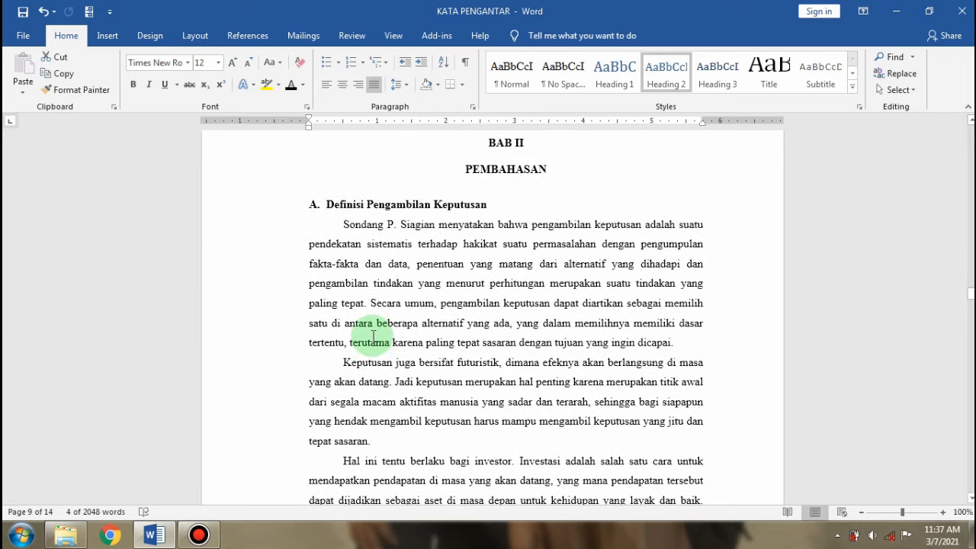
{"action": "left_click_drag", "start_coordinate": [308, 201], "coordinate": [492, 205]}
{"action": "left_click", "coordinate": [78, 90]}
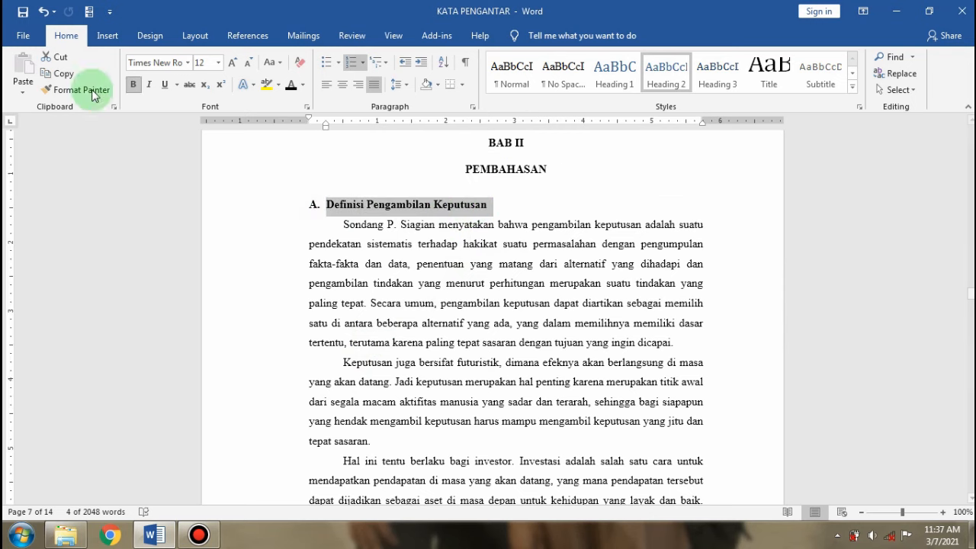
{"action": "scroll", "coordinate": [236, 389], "scroll_direction": "down", "scroll_amount": 15}
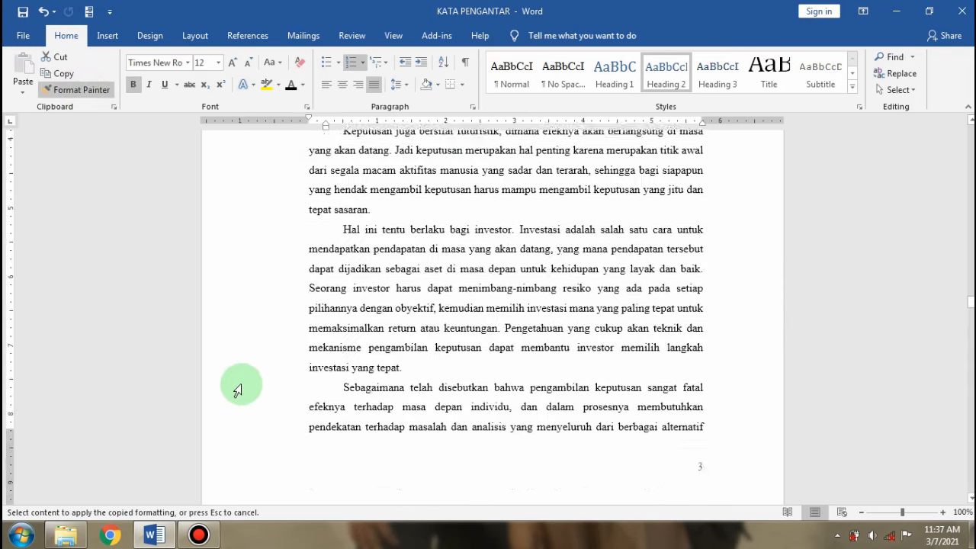
{"action": "scroll", "coordinate": [240, 388], "scroll_direction": "down", "scroll_amount": 12}
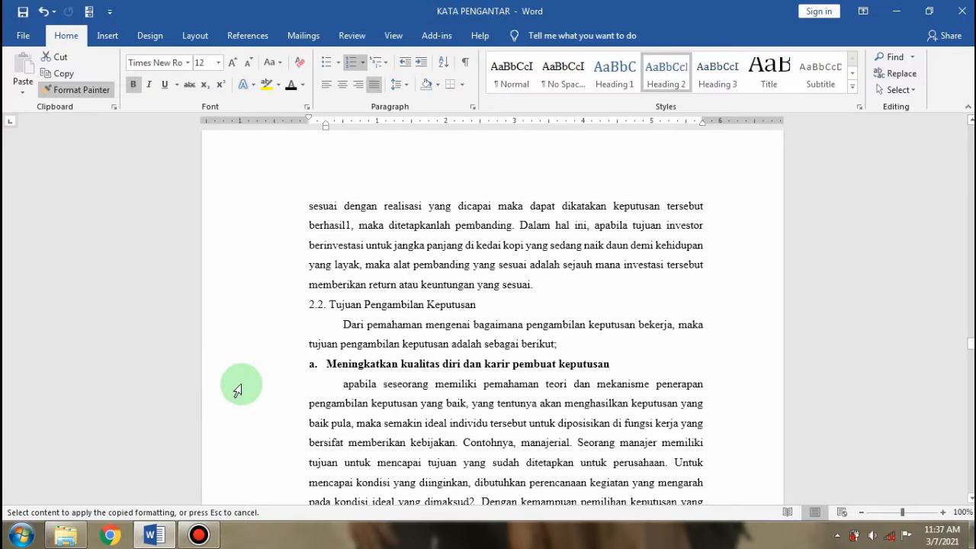
{"action": "scroll", "coordinate": [323, 172], "scroll_direction": "up", "scroll_amount": 1}
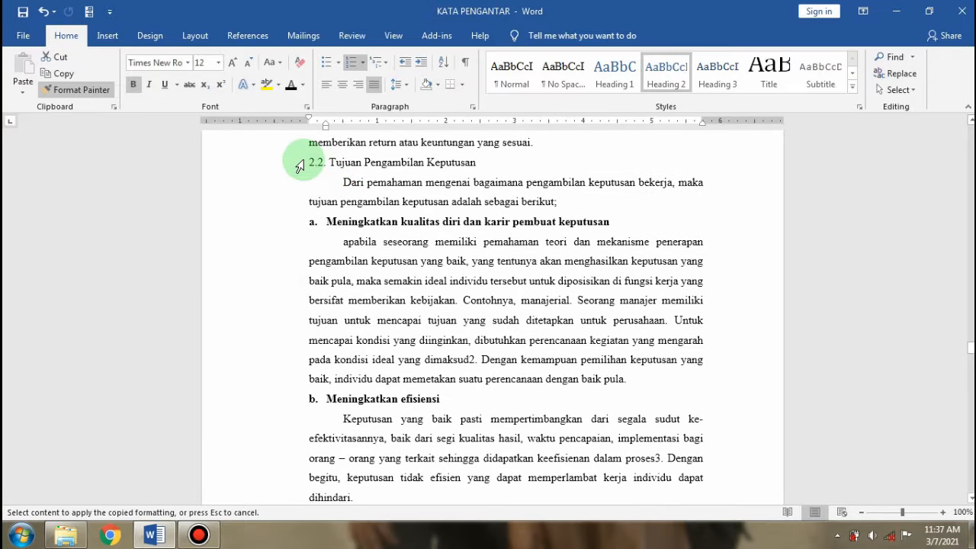
{"action": "left_click_drag", "start_coordinate": [303, 163], "coordinate": [474, 162]}
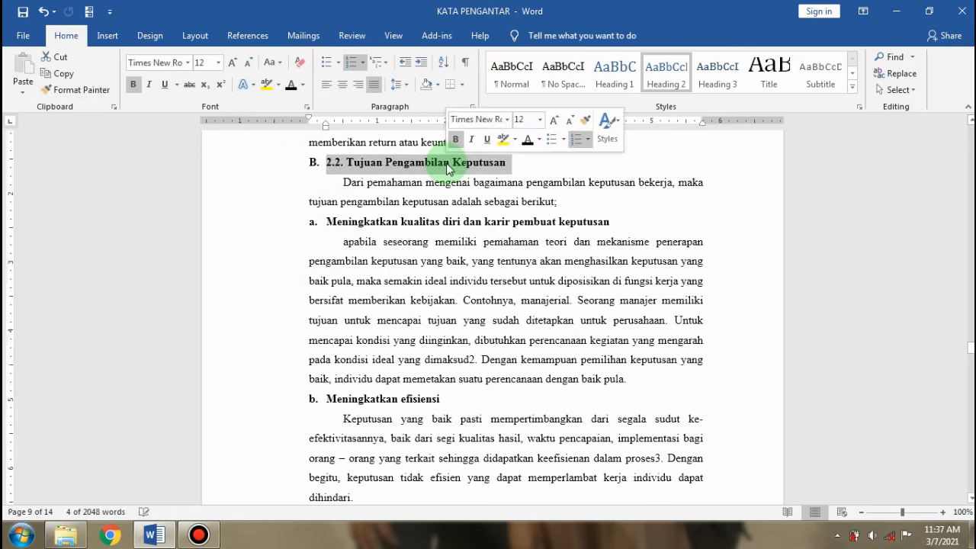
Delete the typed 2.2. in front of Tujuan Pengambilan Keputusan, keeping its automatic letter
{"action": "left_click", "coordinate": [347, 164]}
{"action": "key", "text": "BackSpace"}
{"action": "key", "text": "BackSpace"}
{"action": "key", "text": "BackSpace"}
{"action": "key", "text": "BackSpace"}
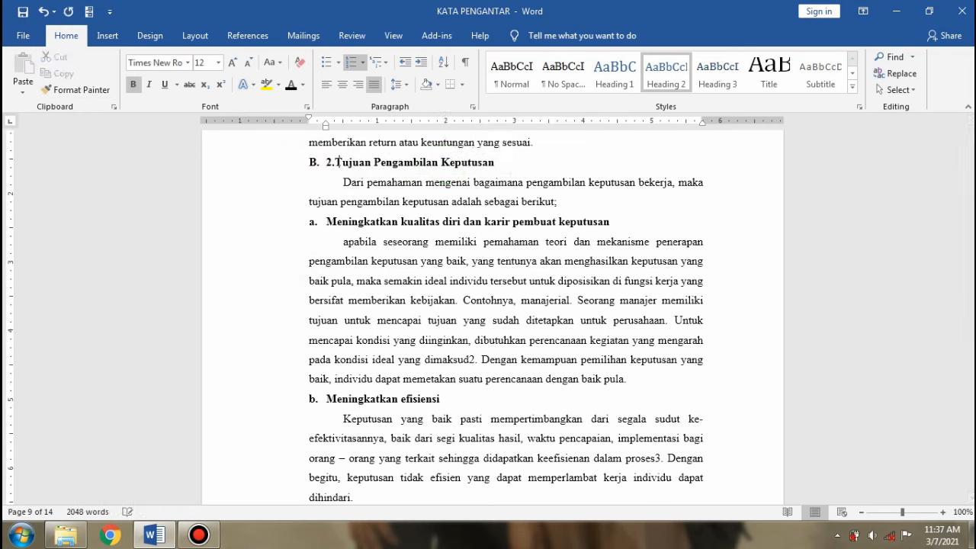
{"action": "key", "text": "BackSpace"}
Try to copy the formatting of the Tujuan Pengambilan Keputusan subheading onto the 2.3. Hakikat Pengambilan Keputusan line
{"action": "left_click", "coordinate": [313, 158]}
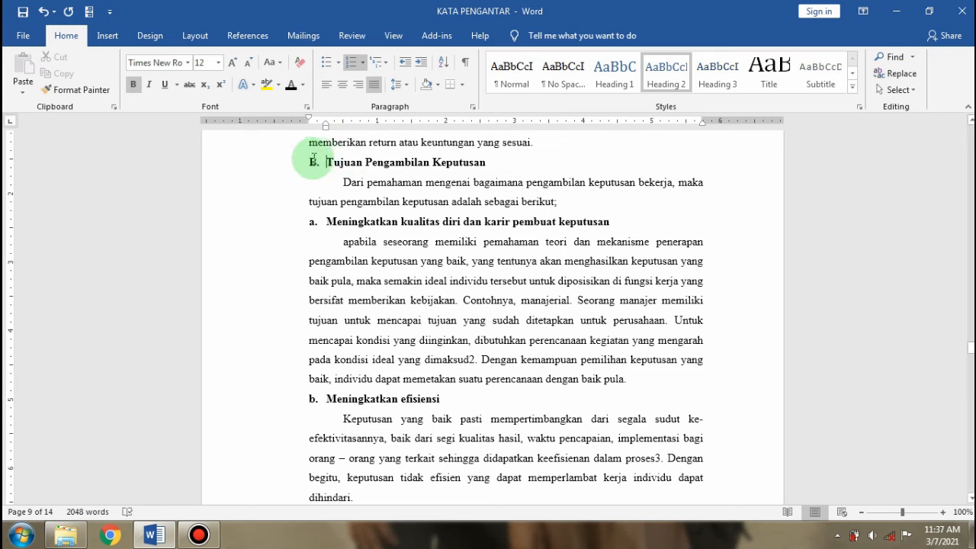
{"action": "left_click_drag", "start_coordinate": [310, 158], "coordinate": [472, 176]}
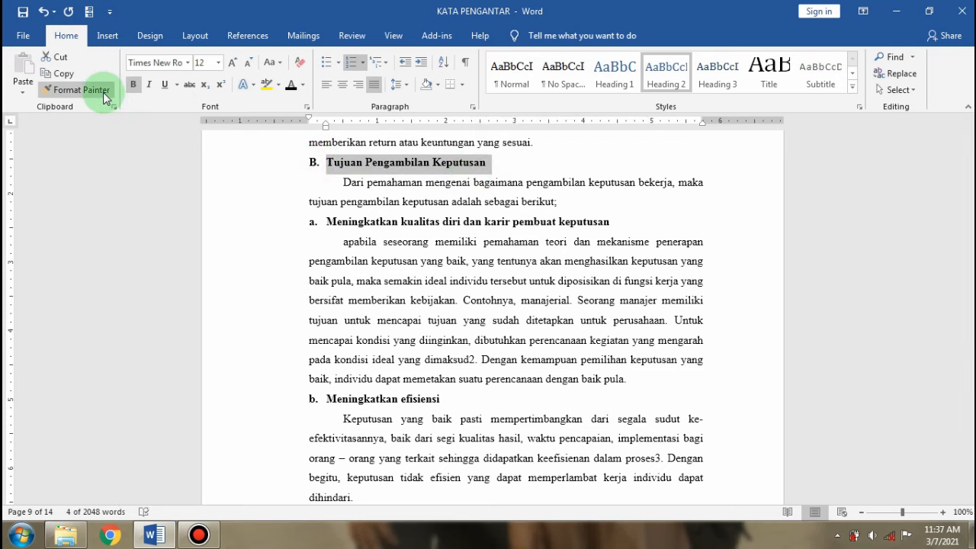
{"action": "scroll", "coordinate": [335, 255], "scroll_direction": "down", "scroll_amount": 4}
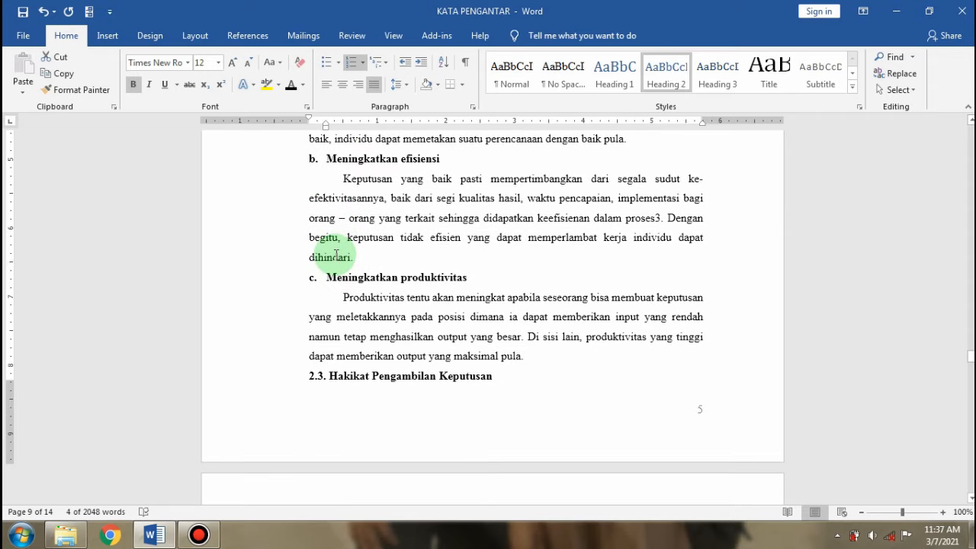
{"action": "left_click", "coordinate": [86, 89]}
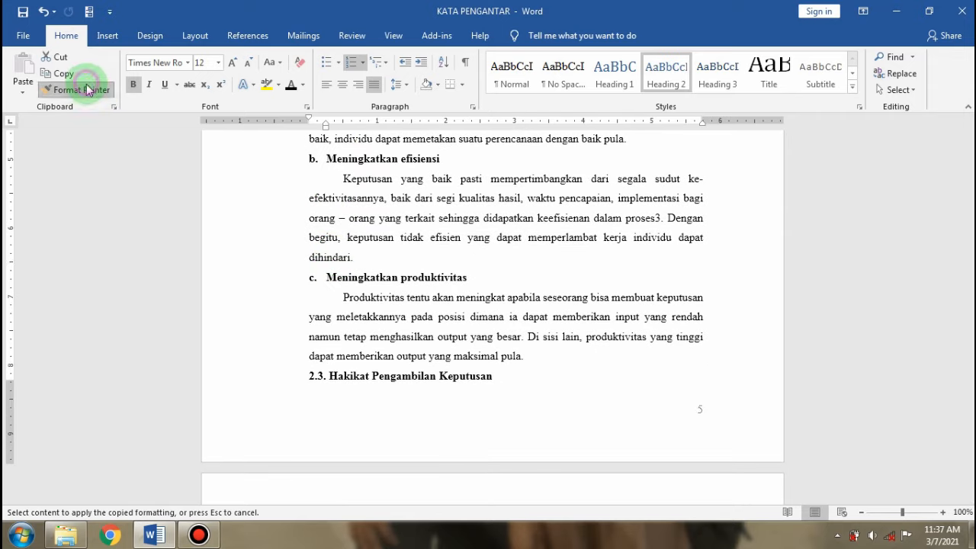
{"action": "mouse_move", "coordinate": [308, 376]}
{"action": "left_mouse_down"}
{"action": "mouse_move", "coordinate": [457, 381]}
{"action": "mouse_move", "coordinate": [475, 393]}
{"action": "left_mouse_up"}
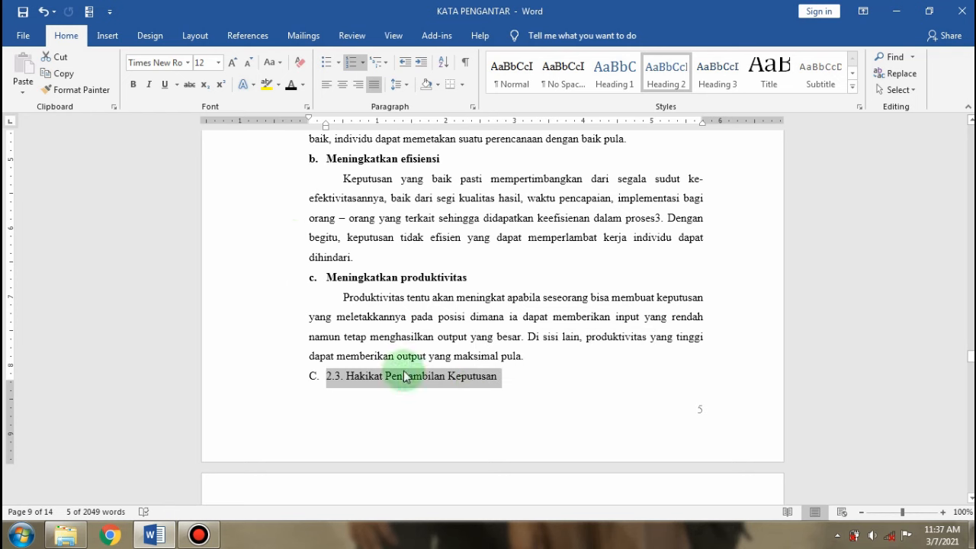
Copy the bold, lettered formatting of Tujuan Pengambilan Keputusan onto the Hakikat Pengambilan Keputusan subheading again
{"action": "scroll", "coordinate": [420, 384], "scroll_direction": "up", "scroll_amount": 3}
{"action": "scroll", "coordinate": [419, 384], "scroll_direction": "up", "scroll_amount": 4}
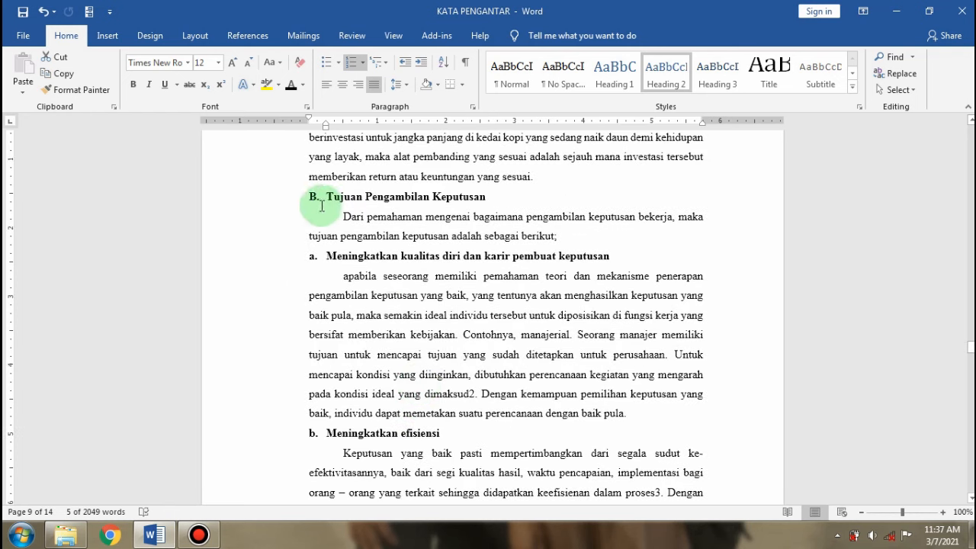
{"action": "left_click_drag", "start_coordinate": [325, 197], "coordinate": [488, 196]}
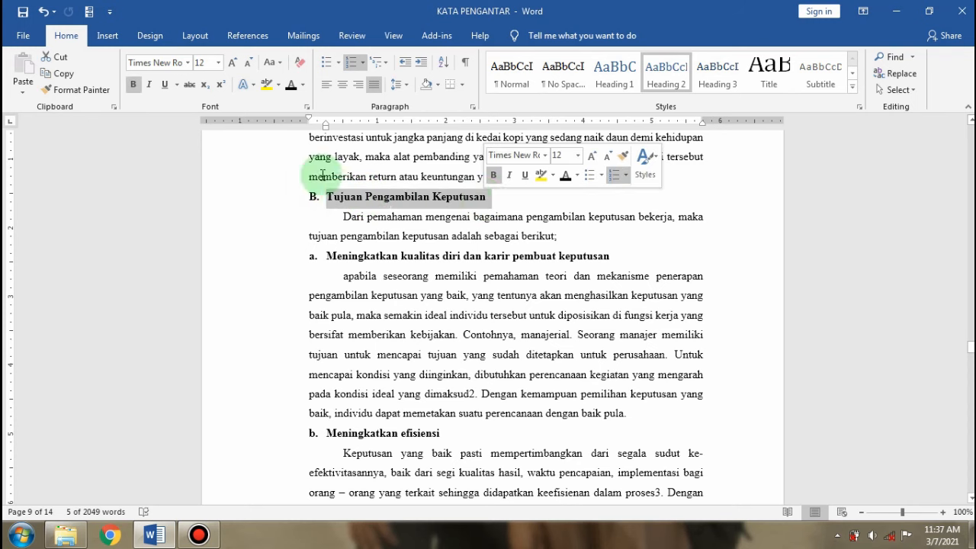
{"action": "left_click", "coordinate": [75, 89]}
{"action": "scroll", "coordinate": [311, 282], "scroll_direction": "down", "scroll_amount": 10}
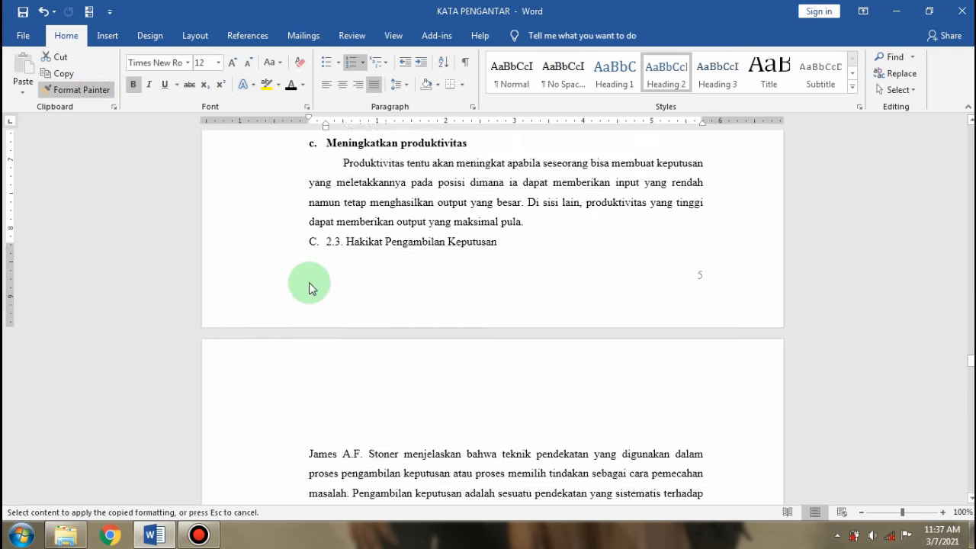
{"action": "left_click_drag", "start_coordinate": [303, 236], "coordinate": [475, 241]}
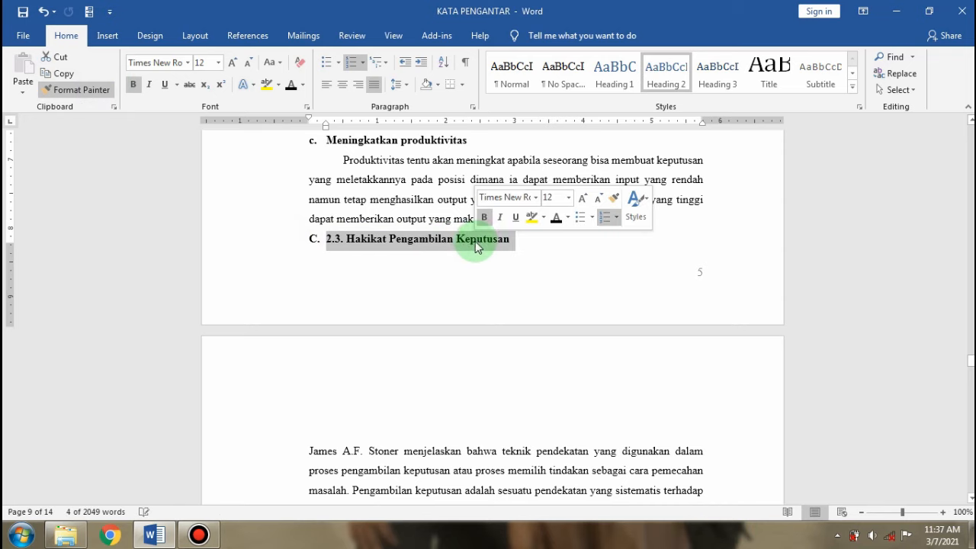
Delete the typed 2.3. in front of Hakikat Pengambilan Keputusan, keeping its automatic letter
{"action": "left_click", "coordinate": [350, 242]}
{"action": "key", "text": "BackSpace"}
{"action": "key", "text": "BackSpace"}
{"action": "key", "text": "BackSpace"}
{"action": "key", "text": "BackSpace"}
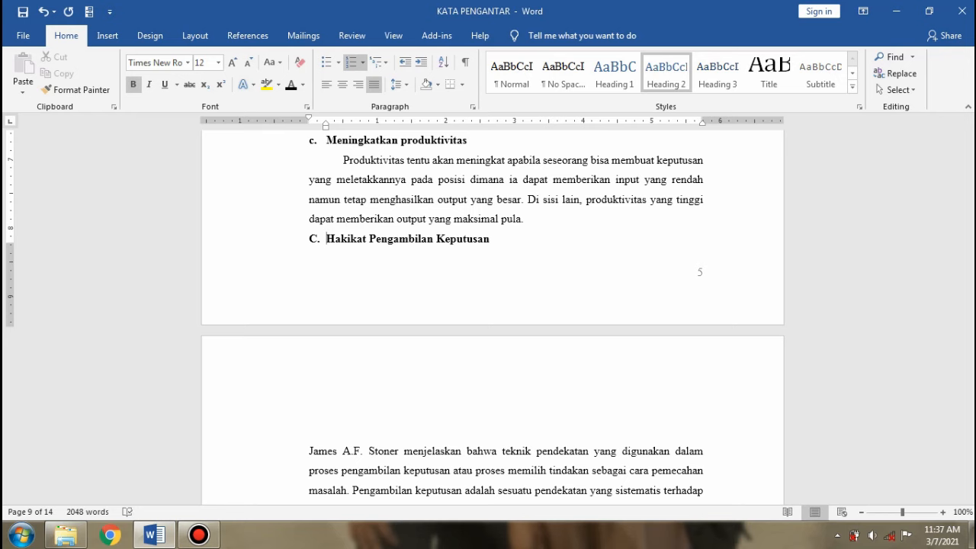
Copy the lettered Heading 2 formatting of Hakikat Pengambilan Keputusan onto the 2.4. Pemahaman Akan Mekanisme Pengambilan Keputusan subheading
{"action": "scroll", "coordinate": [491, 312], "scroll_direction": "down", "scroll_amount": 8}
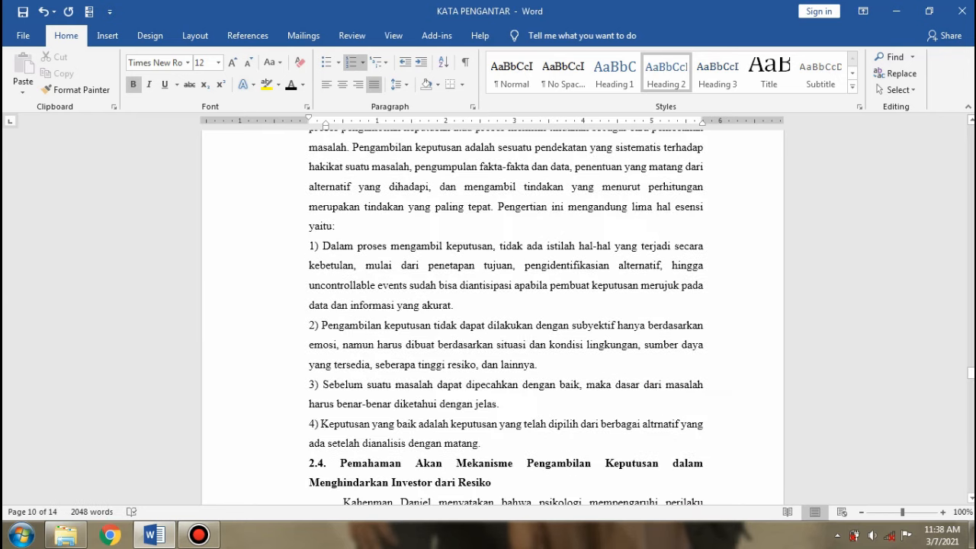
{"action": "scroll", "coordinate": [492, 313], "scroll_direction": "up", "scroll_amount": 7}
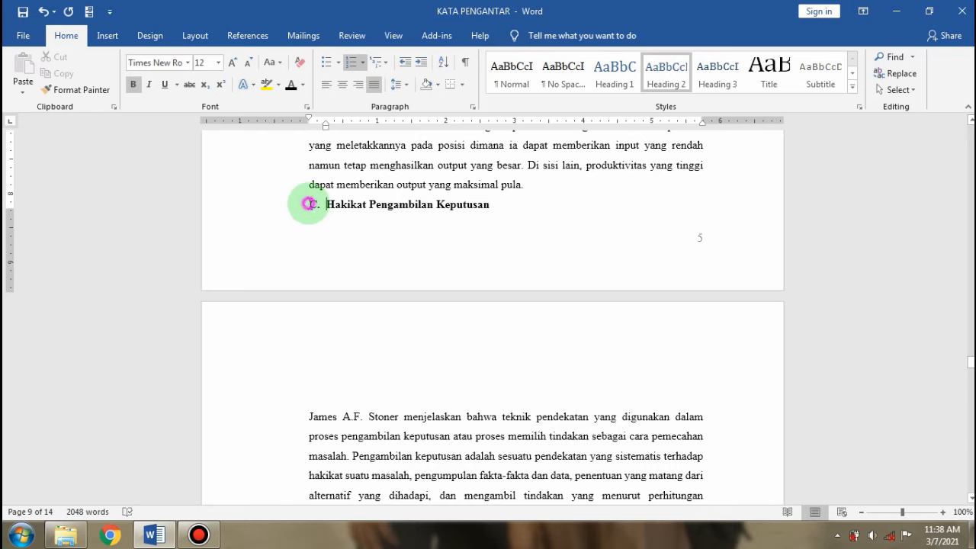
{"action": "left_click_drag", "start_coordinate": [308, 204], "coordinate": [491, 204]}
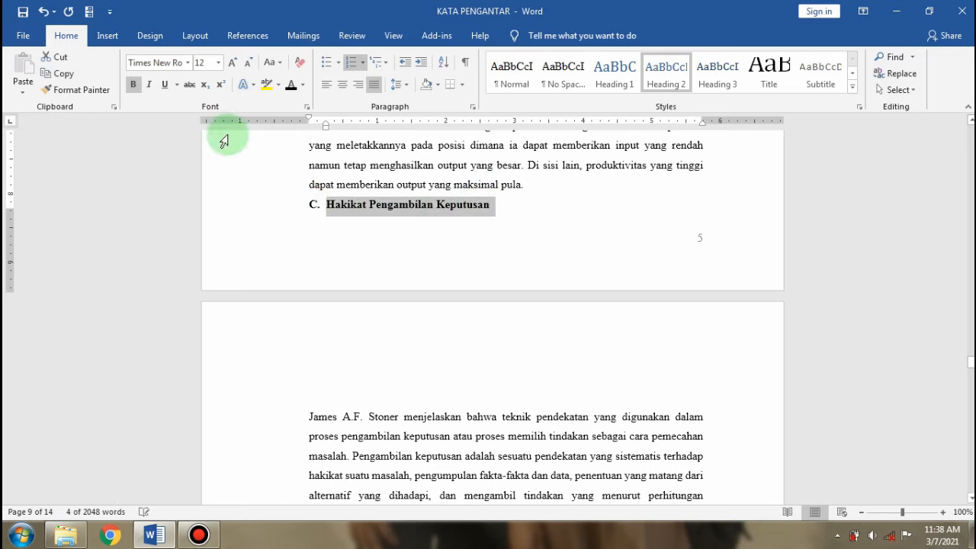
{"action": "left_click", "coordinate": [76, 89]}
{"action": "scroll", "coordinate": [216, 211], "scroll_direction": "down", "scroll_amount": 3}
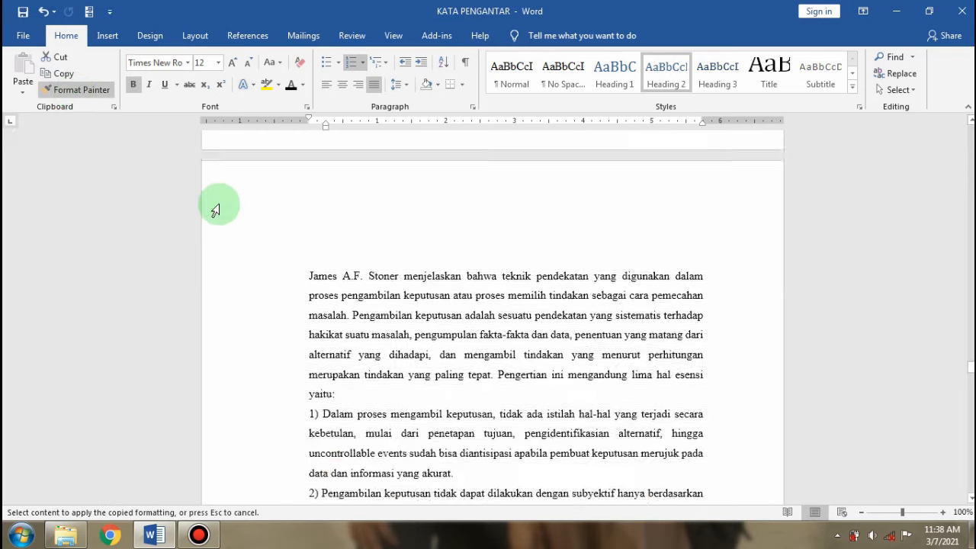
{"action": "scroll", "coordinate": [215, 209], "scroll_direction": "down", "scroll_amount": 6}
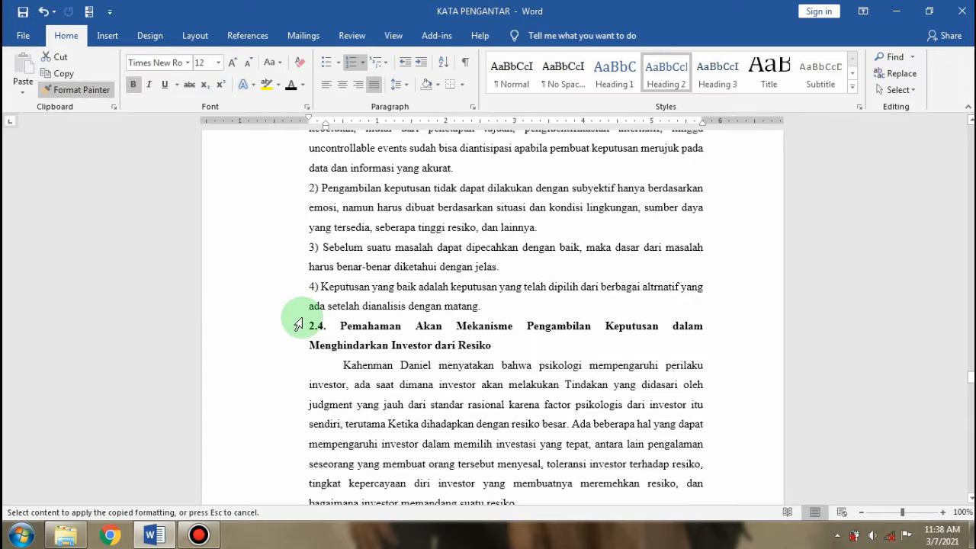
{"action": "left_click_drag", "start_coordinate": [308, 323], "coordinate": [491, 346]}
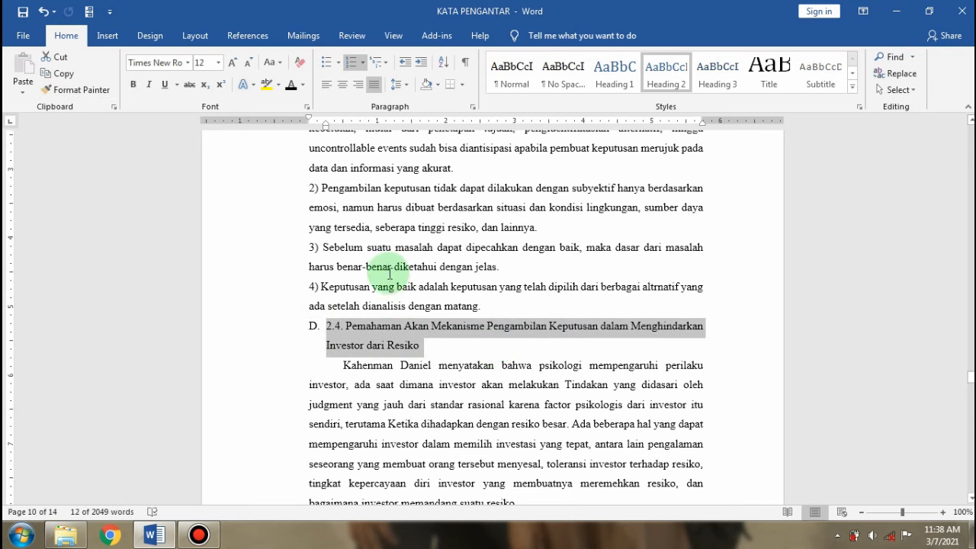
Copy the formatting of Hakikat Pengambilan Keputusan onto the two-line 2.4. Pemahaman Akan Mekanisme subheading again to make it bold
{"action": "scroll", "coordinate": [387, 273], "scroll_direction": "up", "scroll_amount": 9}
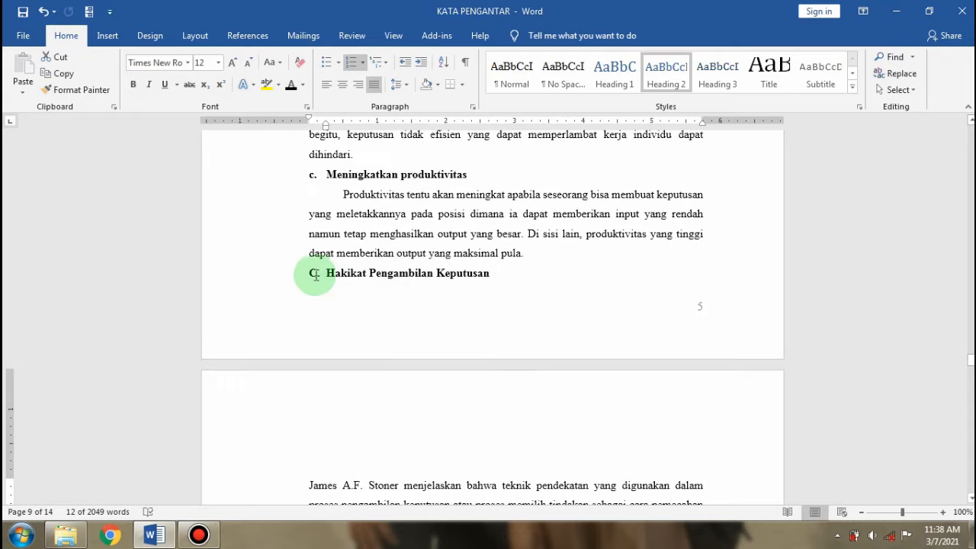
{"action": "left_click_drag", "start_coordinate": [306, 276], "coordinate": [496, 276]}
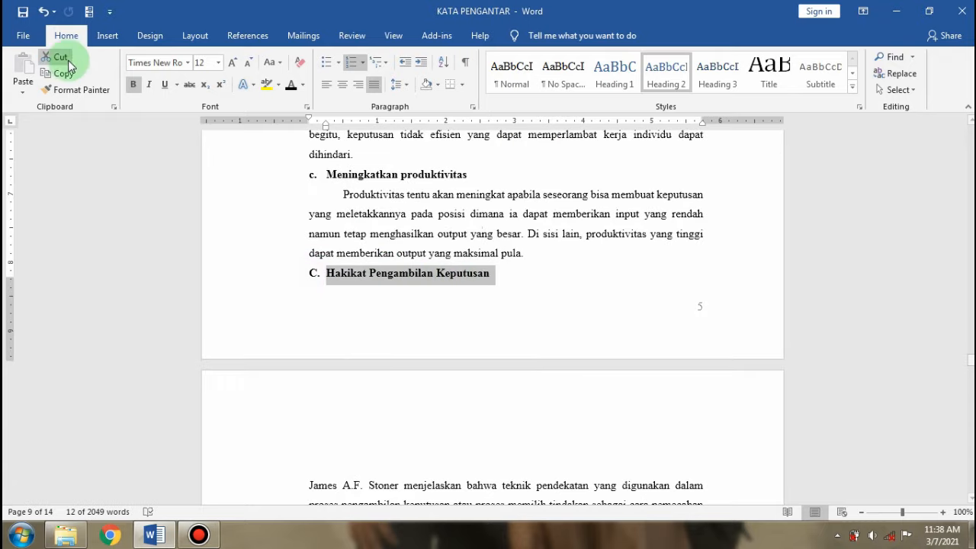
{"action": "left_click", "coordinate": [82, 90]}
{"action": "scroll", "coordinate": [251, 218], "scroll_direction": "down", "scroll_amount": 15}
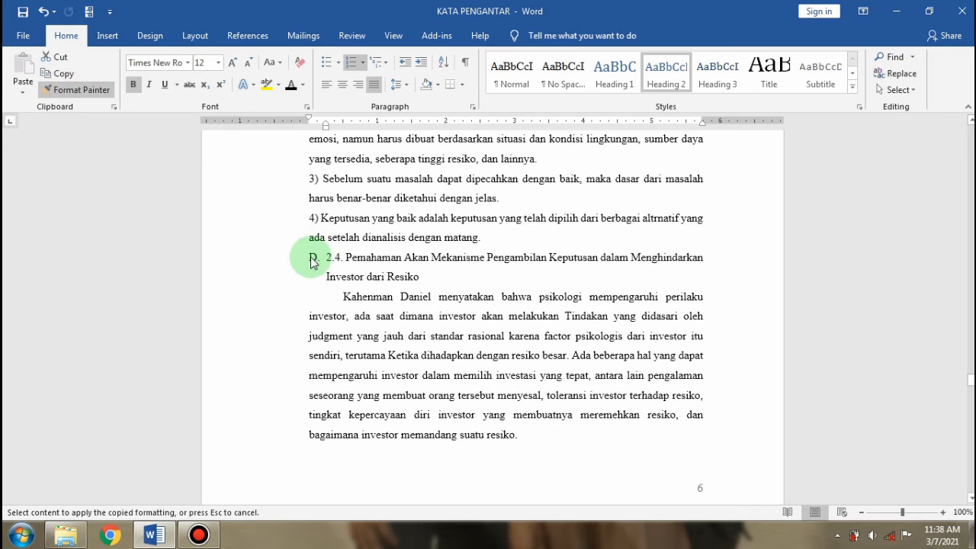
{"action": "left_click_drag", "start_coordinate": [305, 256], "coordinate": [414, 280]}
Delete the typed 2.4. in front of Pemahaman Akan Mekanisme Pengambilan Keputusan, keeping its automatic letter
{"action": "left_click", "coordinate": [368, 259]}
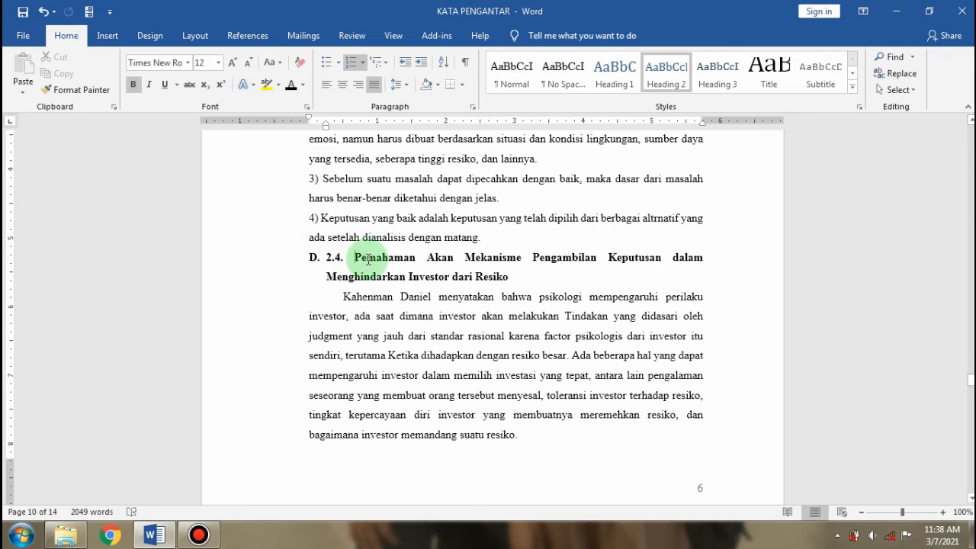
{"action": "key", "text": "BackSpace"}
{"action": "key", "text": "BackSpace"}
{"action": "key", "text": "BackSpace"}
{"action": "key", "text": "BackSpace"}
{"action": "key", "text": "BackSpace"}
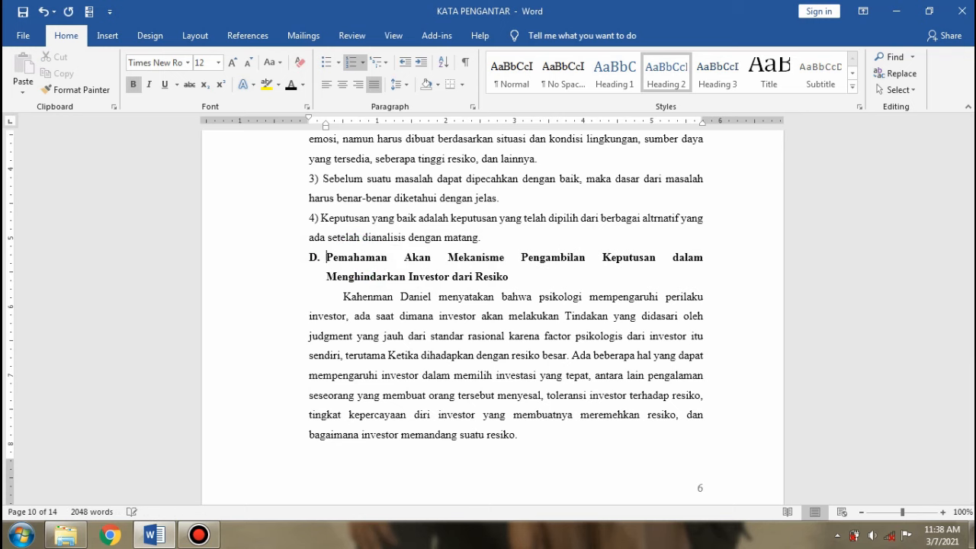
Apply the Heading 2 style to the 3.1. Kesimpulan subheading under BAB III PENUTUP
{"action": "scroll", "coordinate": [366, 267], "scroll_direction": "down", "scroll_amount": 10}
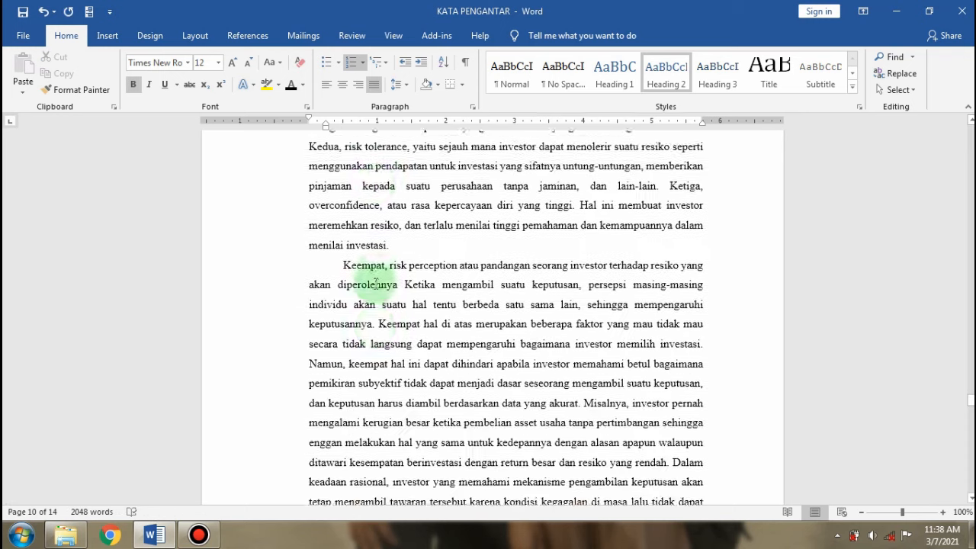
{"action": "scroll", "coordinate": [376, 283], "scroll_direction": "down", "scroll_amount": 15}
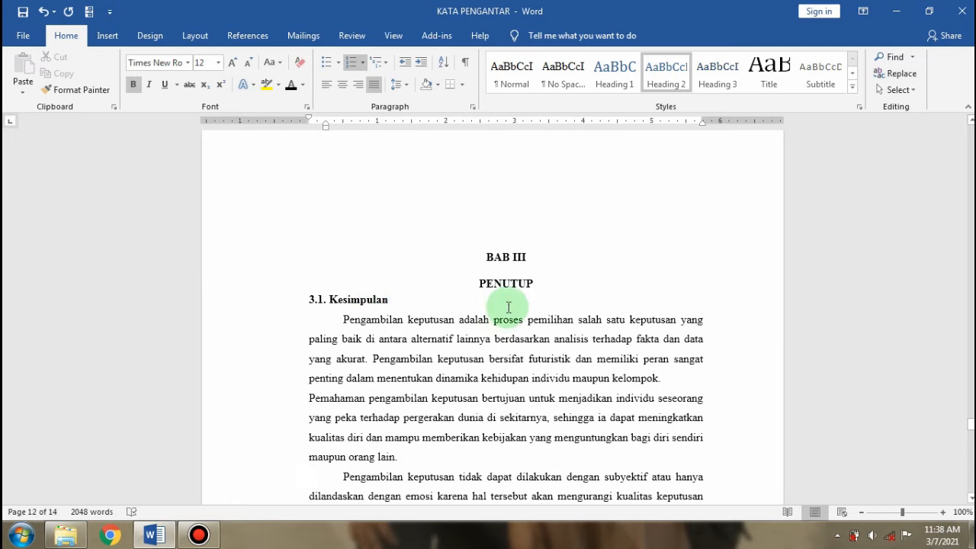
{"action": "left_click", "coordinate": [499, 336]}
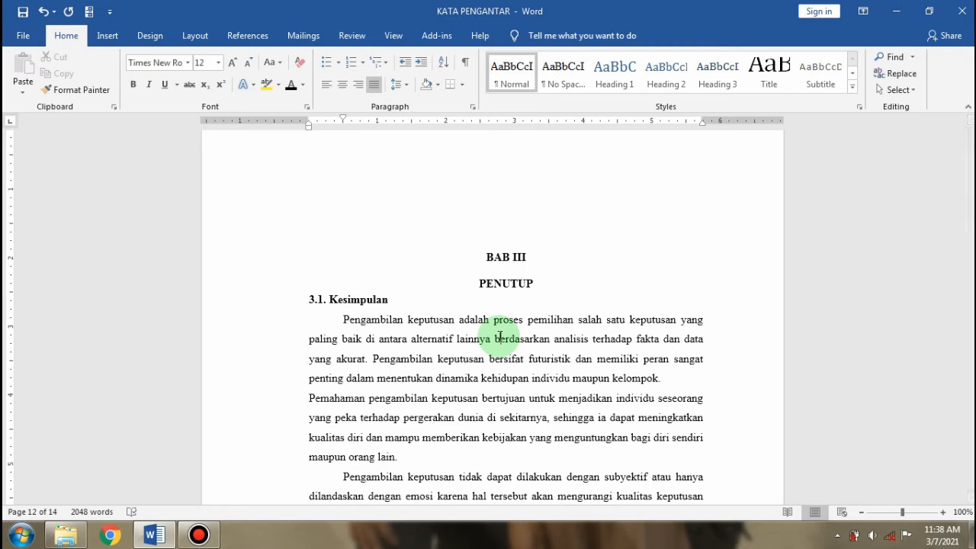
{"action": "left_click_drag", "start_coordinate": [306, 300], "coordinate": [381, 307]}
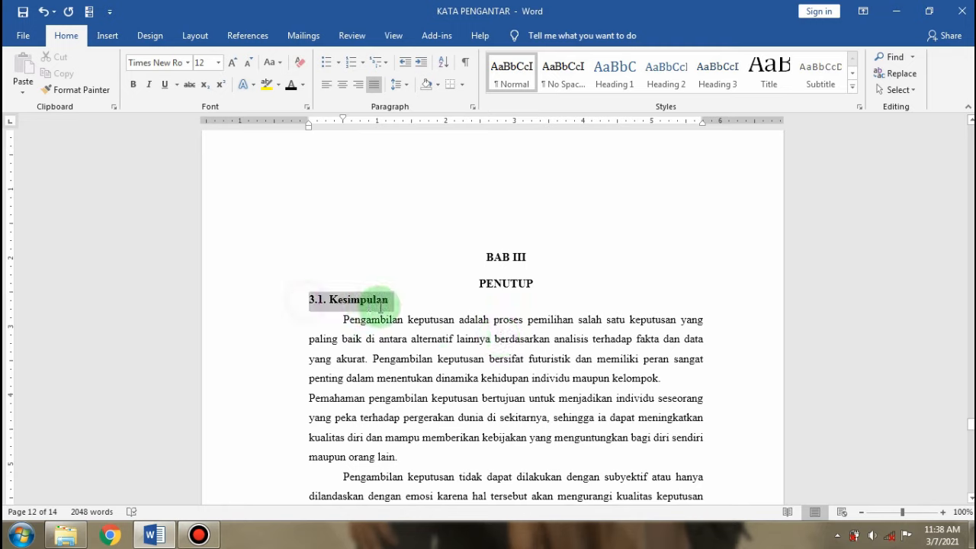
{"action": "left_click", "coordinate": [668, 72]}
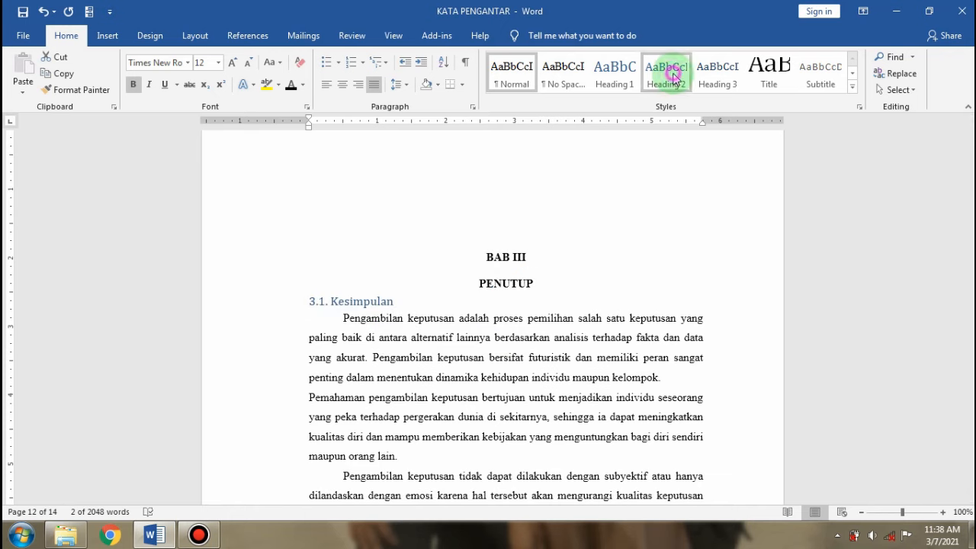
Format the 3.1. Kesimpulan subheading as black, bold, 12 pt Times New Roman text
{"action": "left_click", "coordinate": [294, 86]}
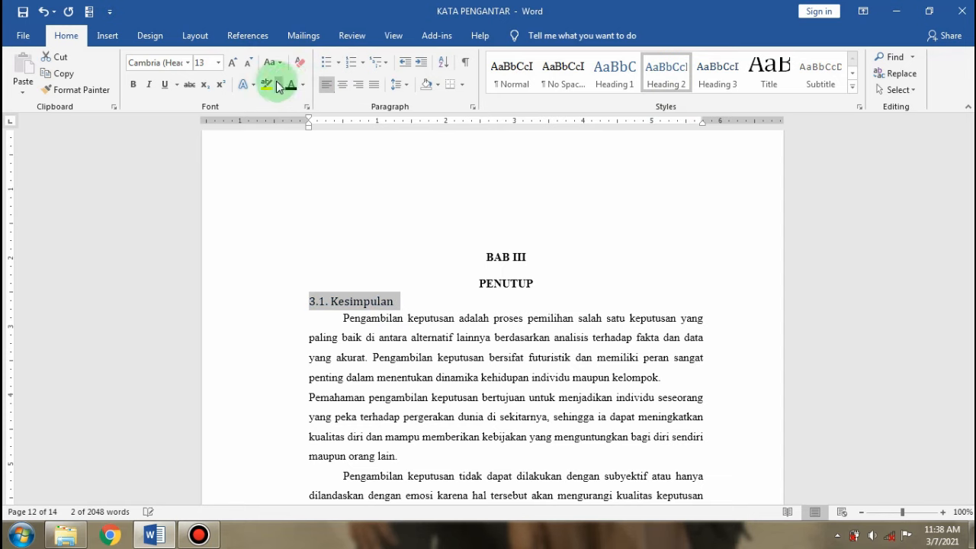
{"action": "left_click", "coordinate": [137, 86]}
{"action": "left_click", "coordinate": [218, 63]}
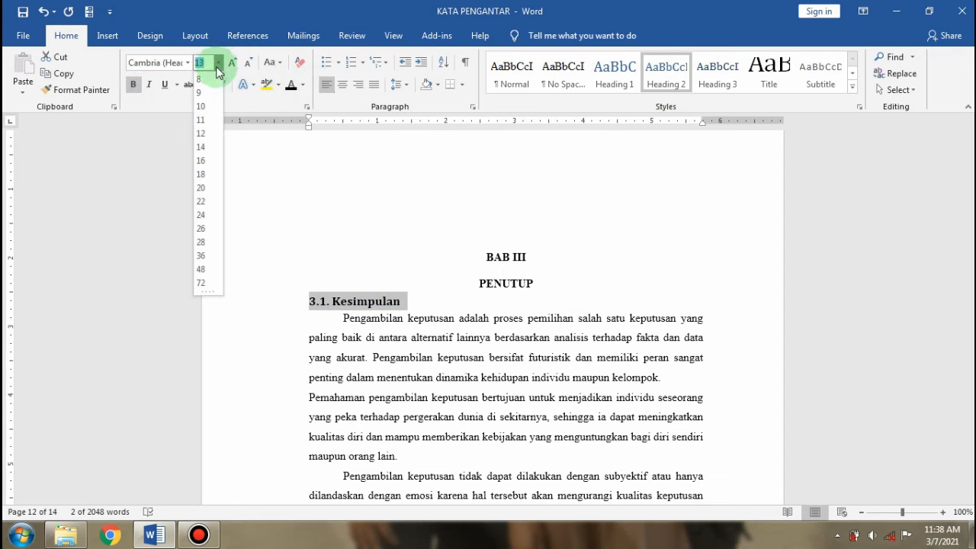
{"action": "left_click", "coordinate": [201, 132]}
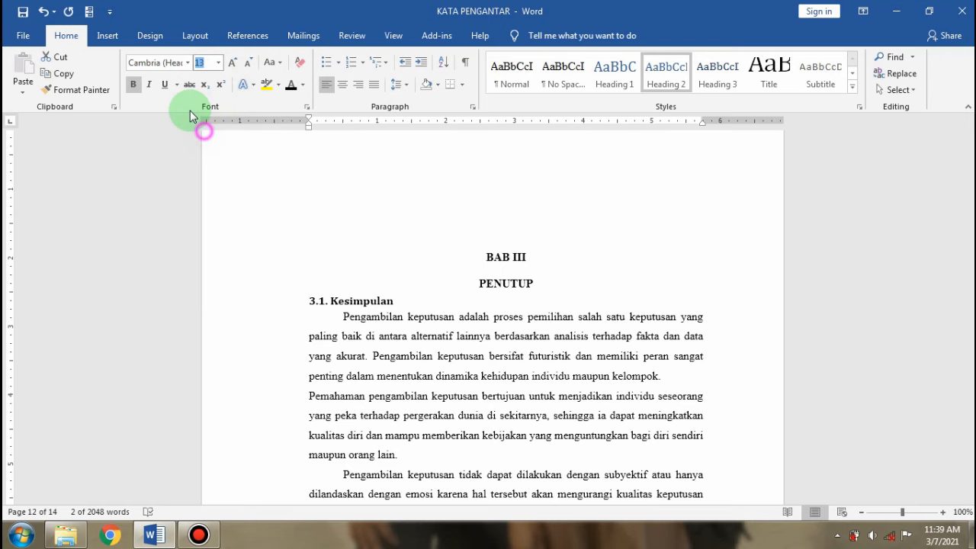
{"action": "left_click", "coordinate": [186, 64]}
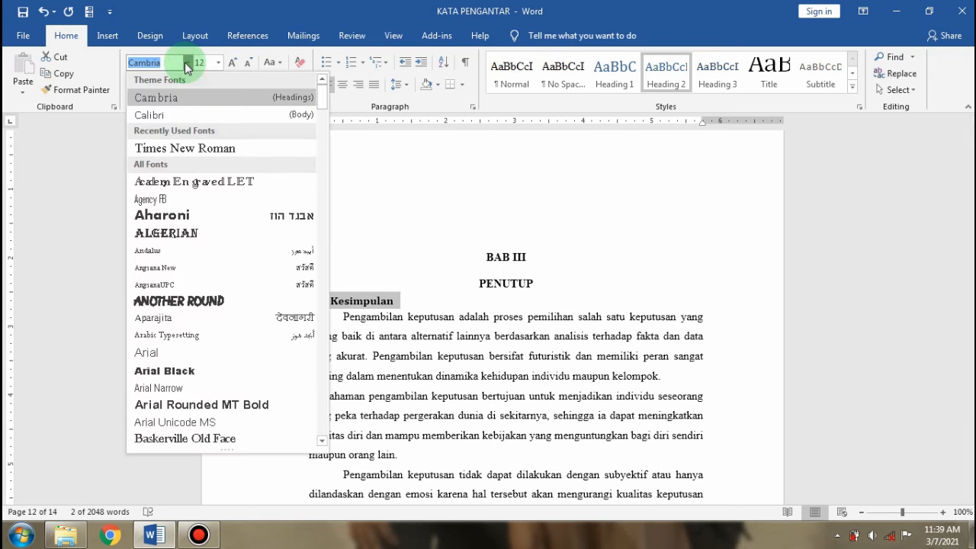
{"action": "left_click", "coordinate": [200, 152]}
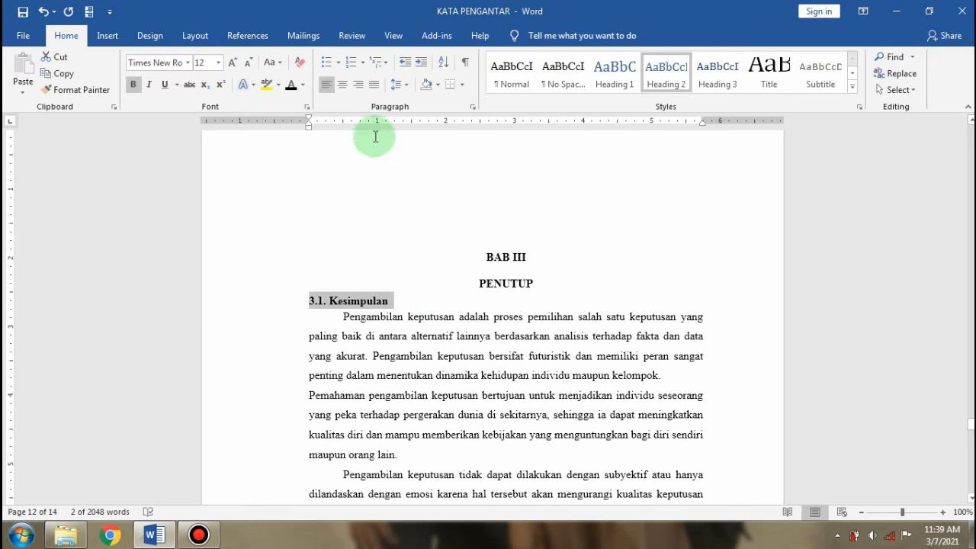
Replace the typed 3.1. of Kesimpulan with automatic A. B. C. lettering and shift the subheading's indent back to the page's left margin
{"action": "left_click", "coordinate": [364, 64]}
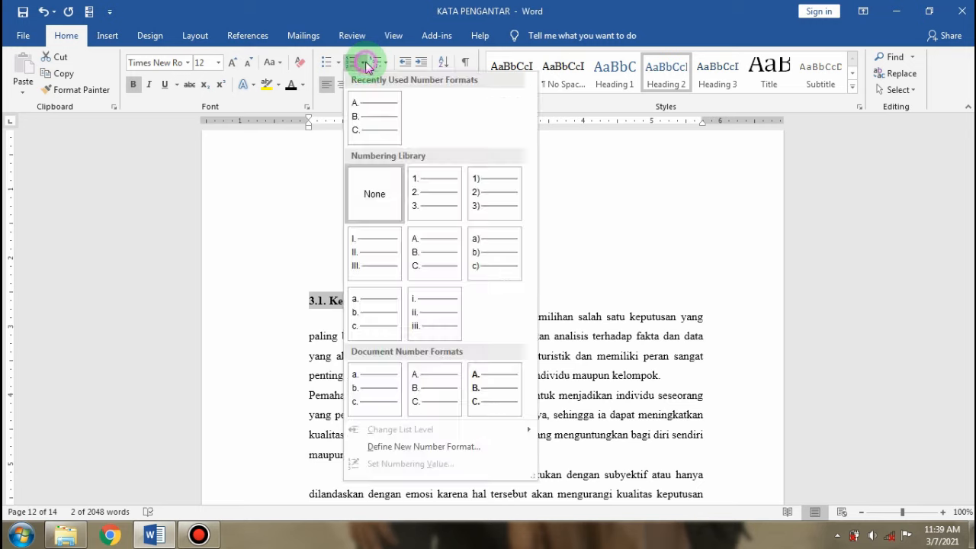
{"action": "left_click", "coordinate": [371, 134]}
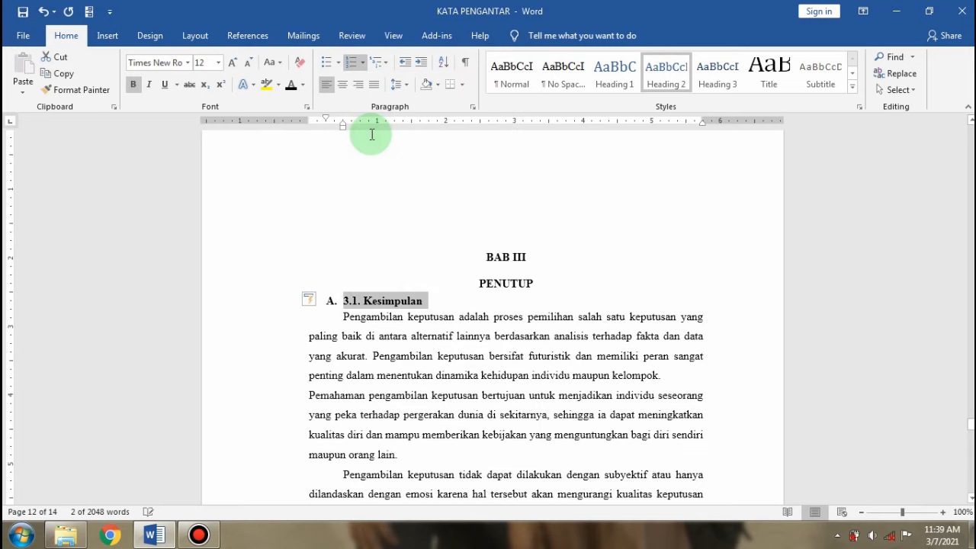
{"action": "left_click", "coordinate": [363, 303]}
{"action": "key", "text": "BackSpace"}
{"action": "key", "text": "BackSpace"}
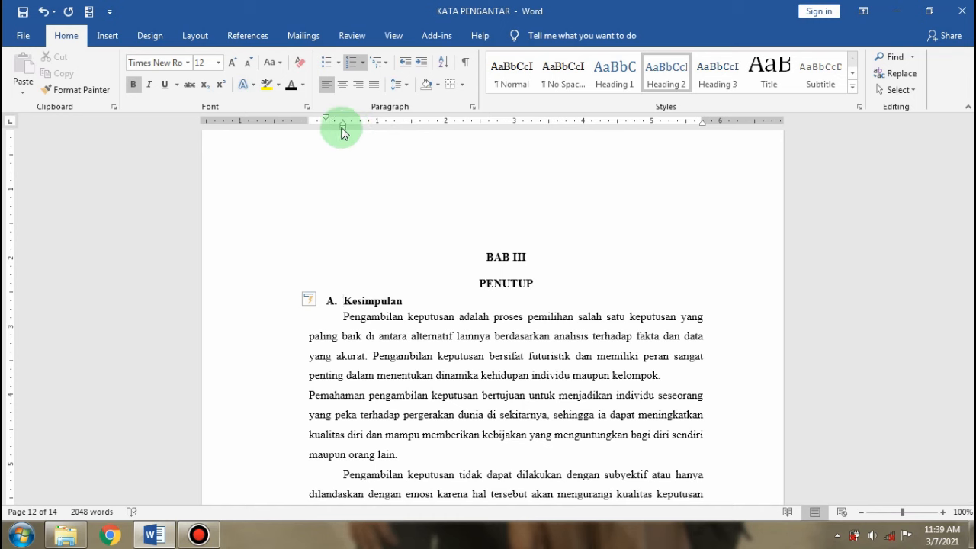
{"action": "left_click_drag", "start_coordinate": [341, 133], "coordinate": [325, 135]}
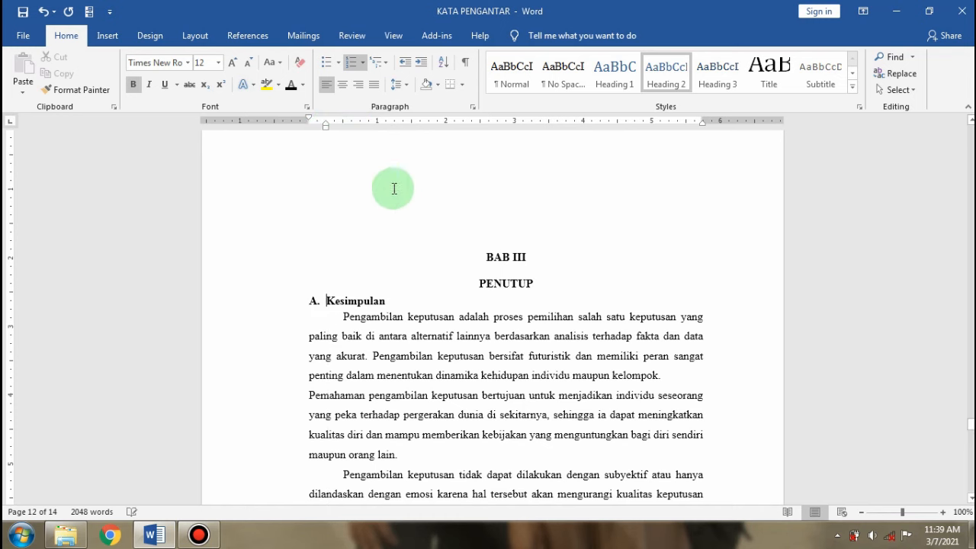
{"action": "scroll", "coordinate": [394, 191], "scroll_direction": "down", "scroll_amount": 4}
{"action": "scroll", "coordinate": [395, 208], "scroll_direction": "up", "scroll_amount": 1}
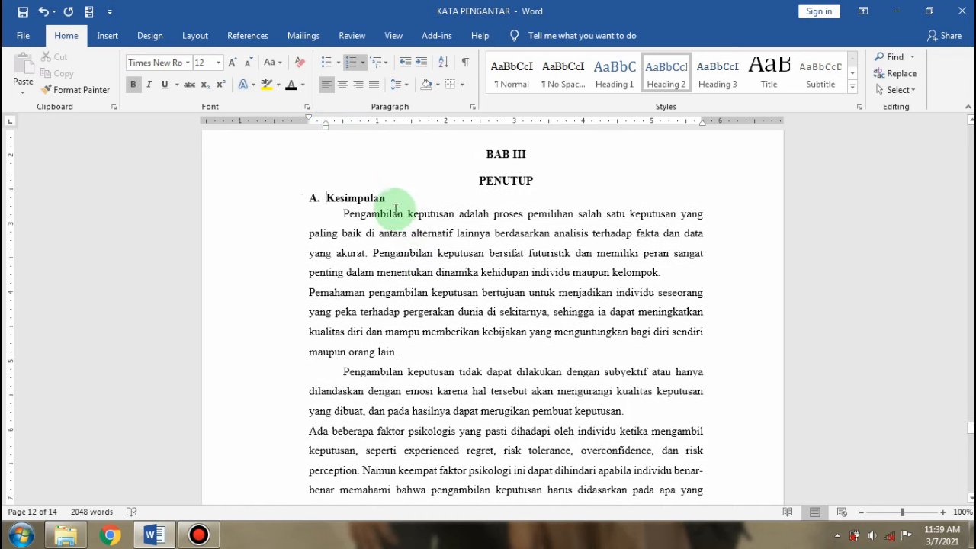
{"action": "left_click_drag", "start_coordinate": [385, 198], "coordinate": [298, 204]}
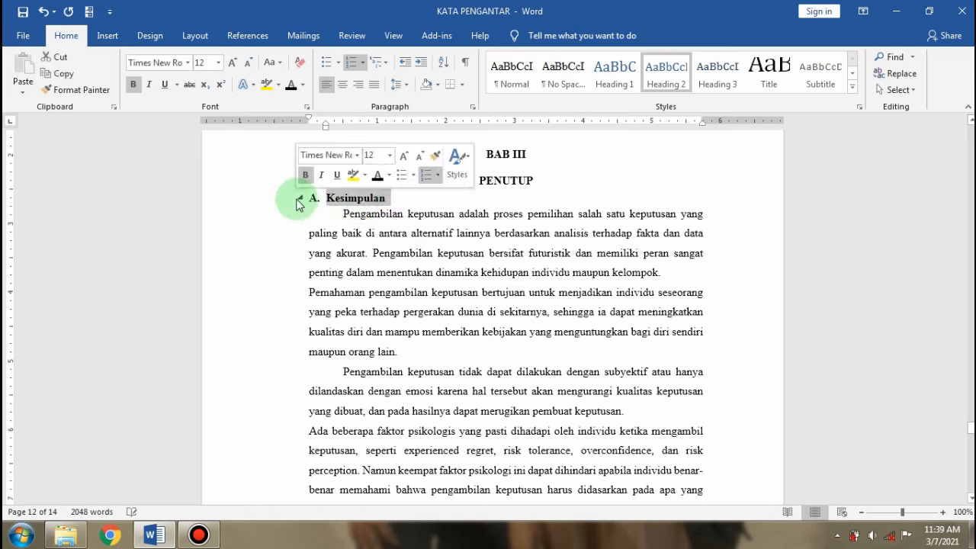
{"action": "left_click", "coordinate": [290, 209]}
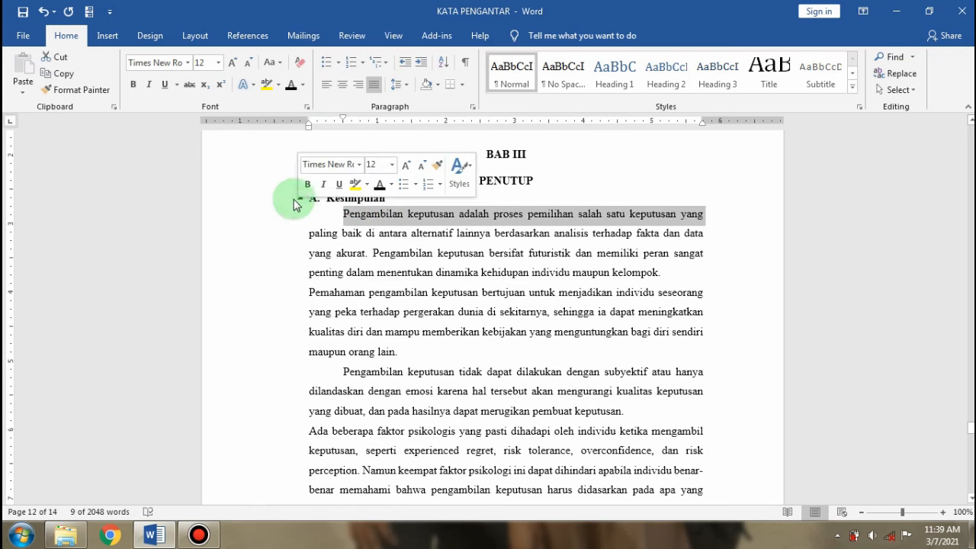
{"action": "left_click", "coordinate": [260, 158]}
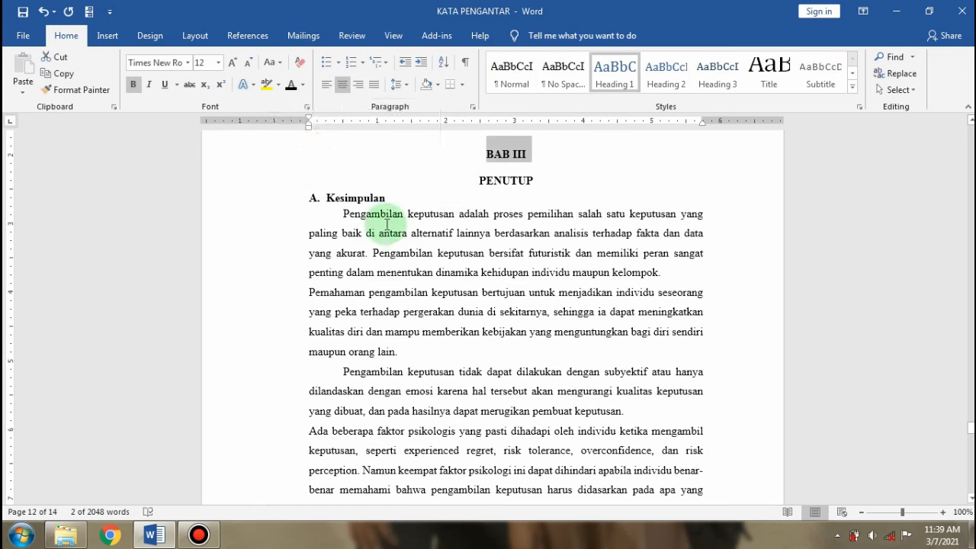
{"action": "left_click", "coordinate": [525, 214]}
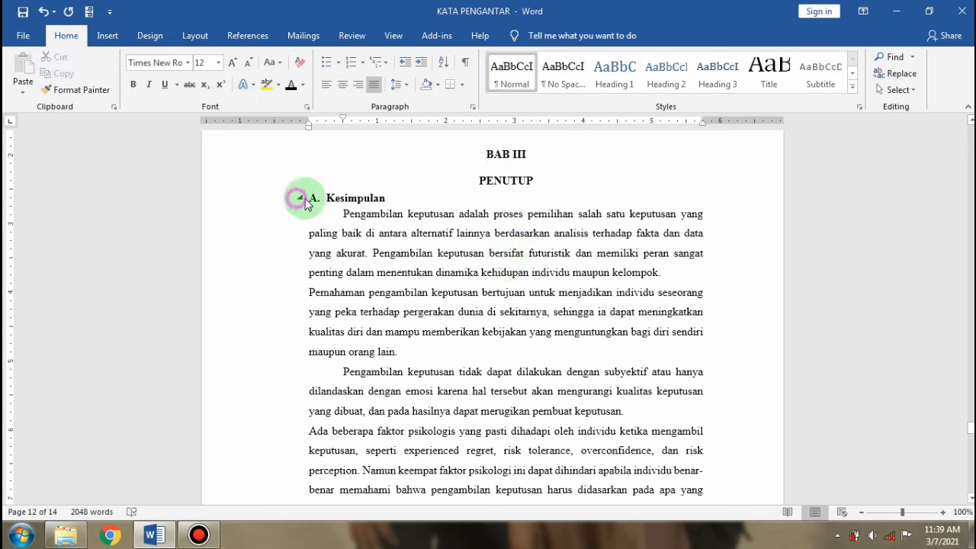
Copy the lettered Heading 2 formatting of Kesimpulan onto the 3.2. Saran subheading
{"action": "left_click_drag", "start_coordinate": [391, 197], "coordinate": [266, 196]}
{"action": "left_click", "coordinate": [101, 92]}
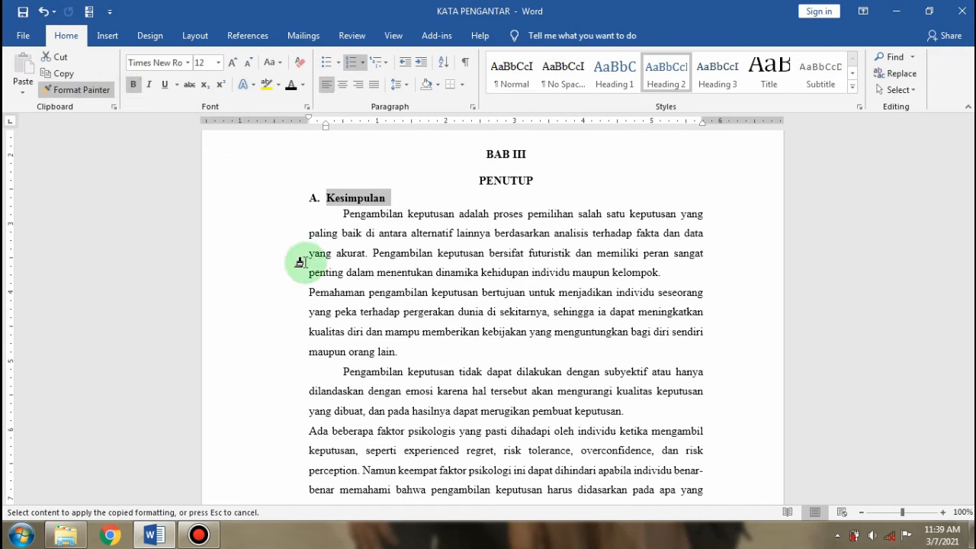
{"action": "scroll", "coordinate": [388, 312], "scroll_direction": "down", "scroll_amount": 4}
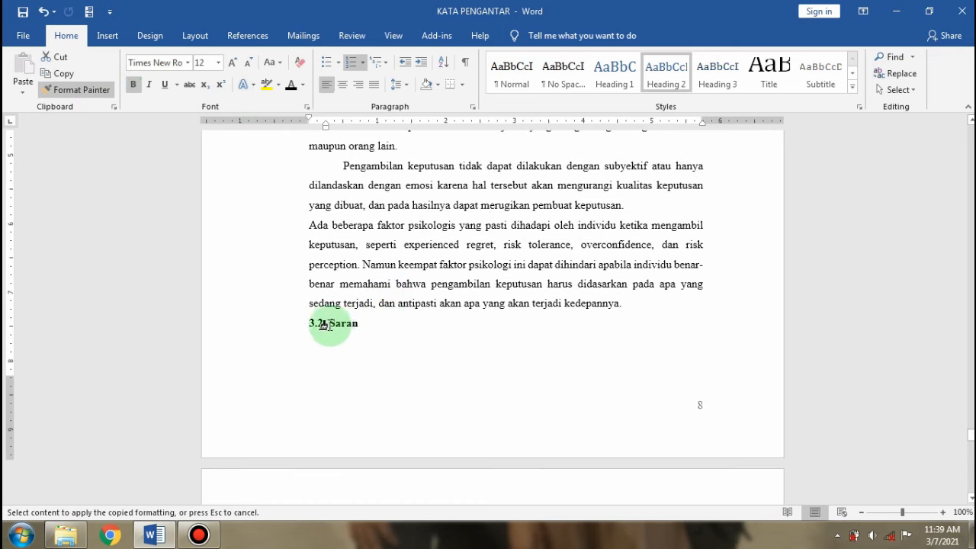
{"action": "left_click_drag", "start_coordinate": [301, 322], "coordinate": [382, 322]}
Delete the typed 3.2. in front of Saran, keeping its automatic letter
{"action": "scroll", "coordinate": [511, 350], "scroll_direction": "down", "scroll_amount": 5}
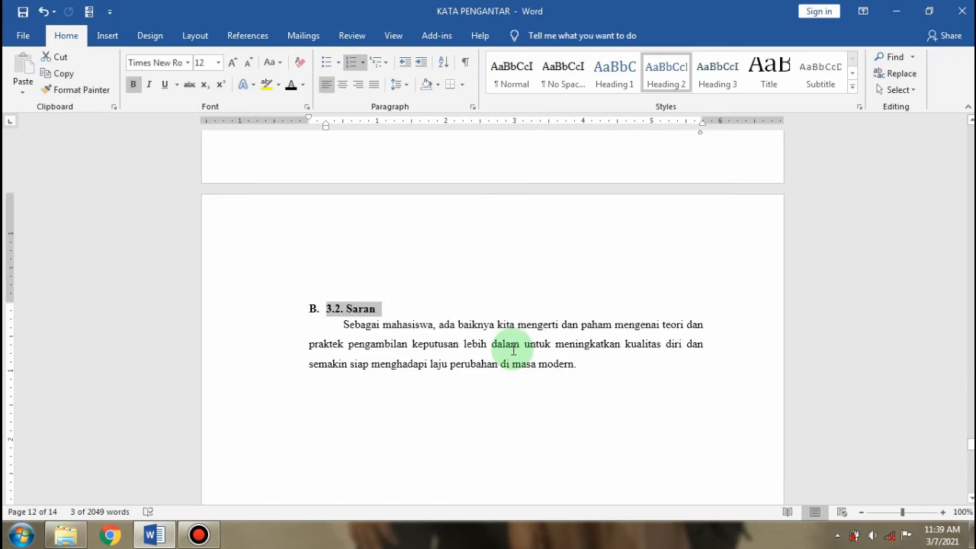
{"action": "left_click", "coordinate": [347, 309]}
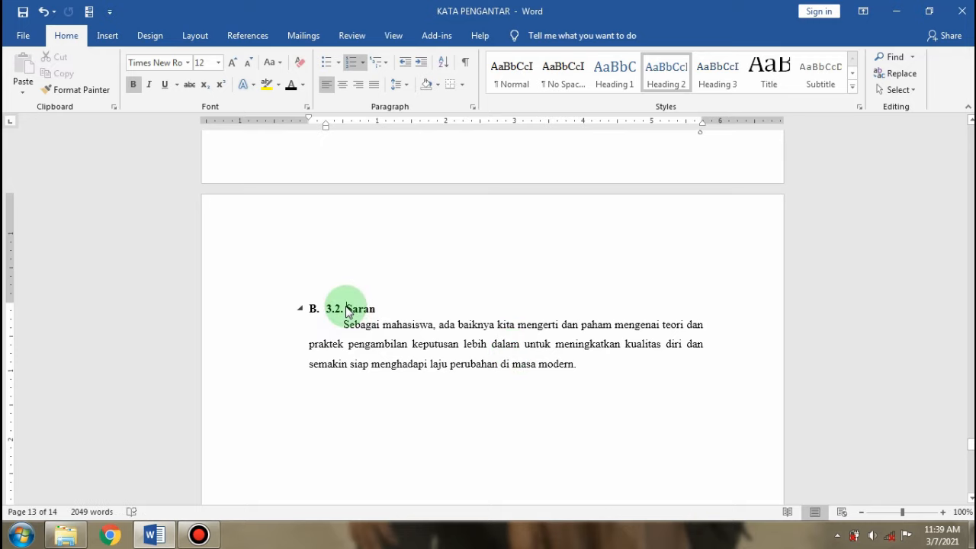
{"action": "key", "text": "BackSpace"}
{"action": "key", "text": "BackSpace"}
{"action": "key", "text": "BackSpace"}
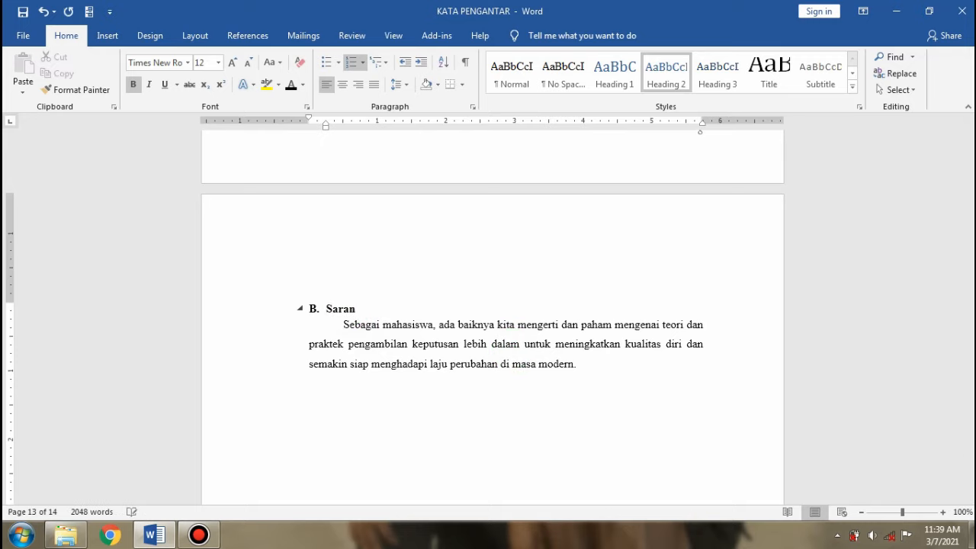
Review DAFTAR PUSTAKA and the headings from DAFTAR ISI through BAB II for subheadings that still need a heading style
{"action": "scroll", "coordinate": [491, 313], "scroll_direction": "down", "scroll_amount": 10}
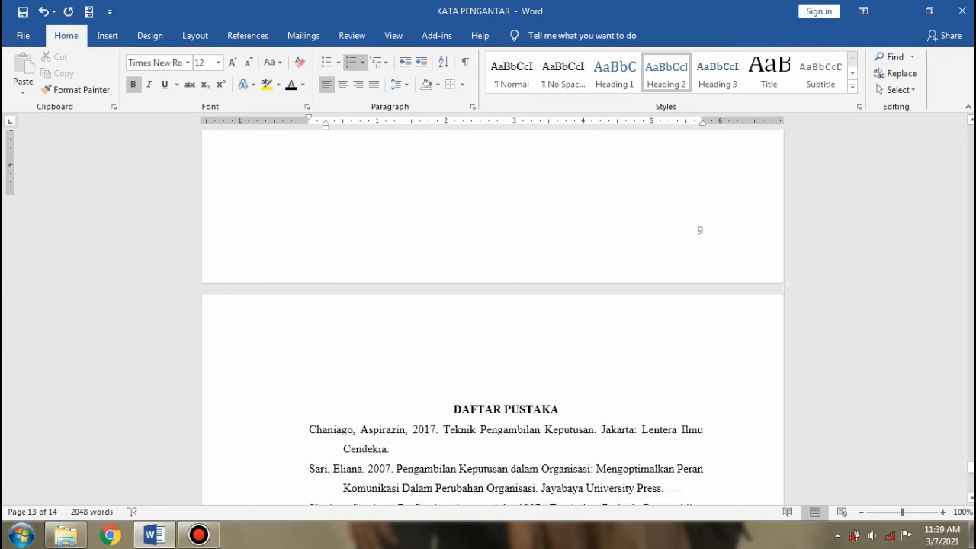
{"action": "scroll", "coordinate": [492, 316], "scroll_direction": "up", "scroll_amount": 4}
{"action": "scroll", "coordinate": [491, 316], "scroll_direction": "down", "scroll_amount": 4}
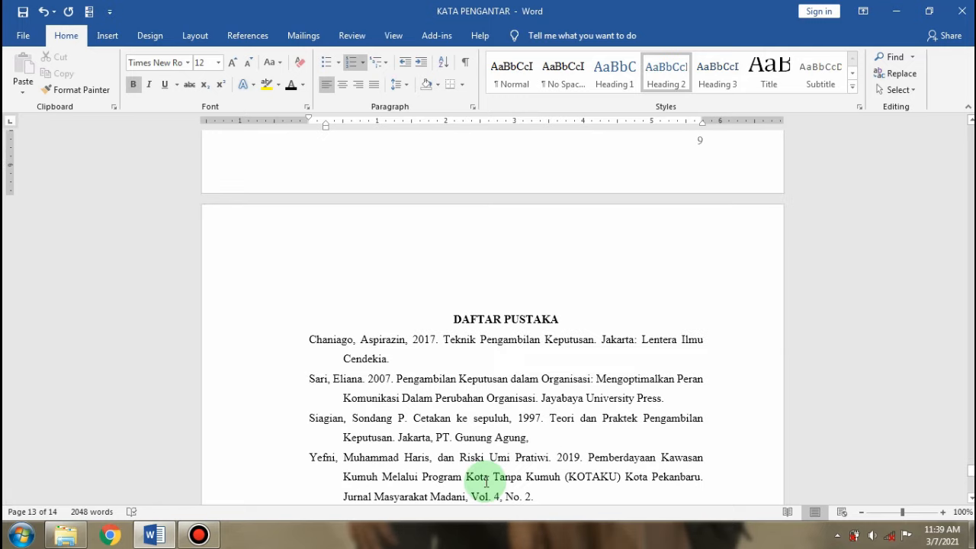
{"action": "left_click", "coordinate": [507, 379]}
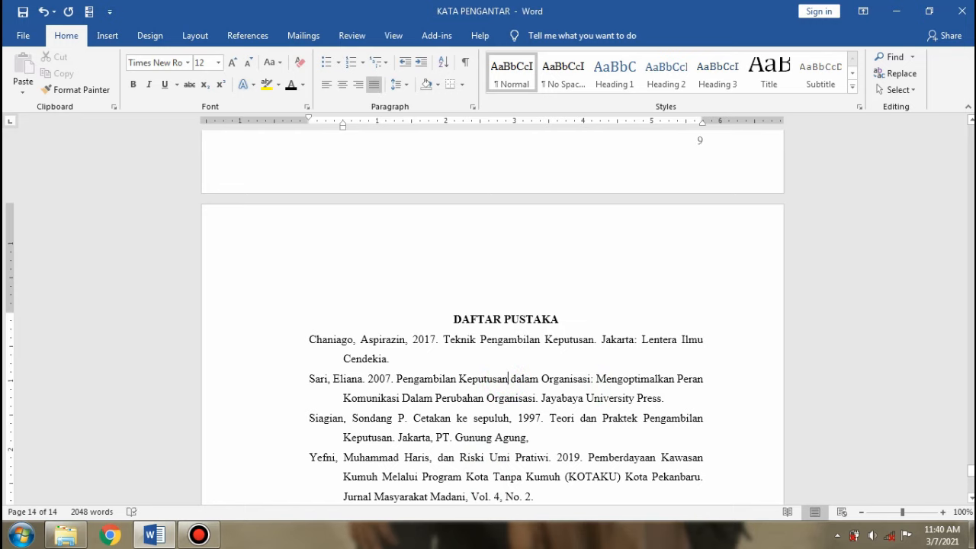
{"action": "left_click_drag", "start_coordinate": [970, 470], "coordinate": [969, 190]}
{"action": "scroll", "coordinate": [755, 260], "scroll_direction": "up", "scroll_amount": 10}
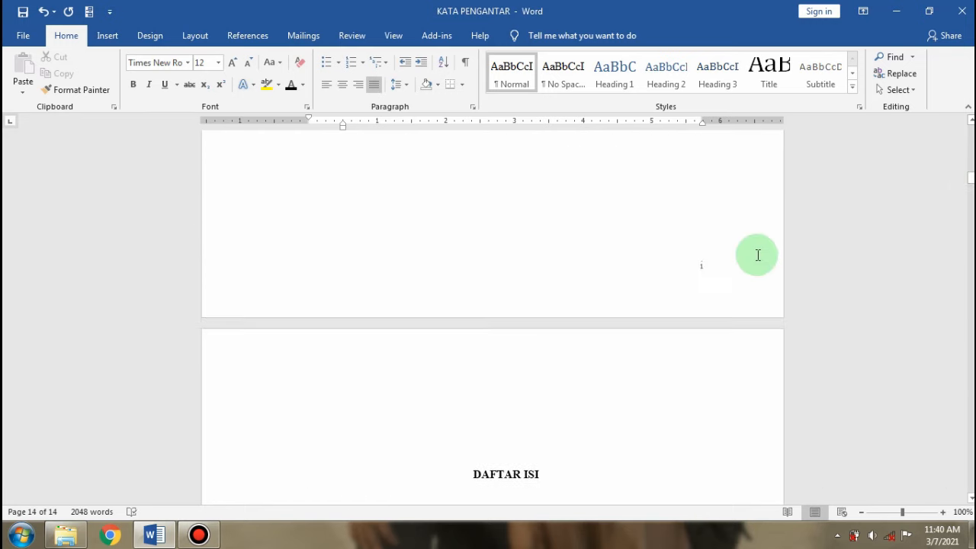
{"action": "scroll", "coordinate": [768, 287], "scroll_direction": "down", "scroll_amount": 10}
{"action": "scroll", "coordinate": [768, 288], "scroll_direction": "down", "scroll_amount": 15}
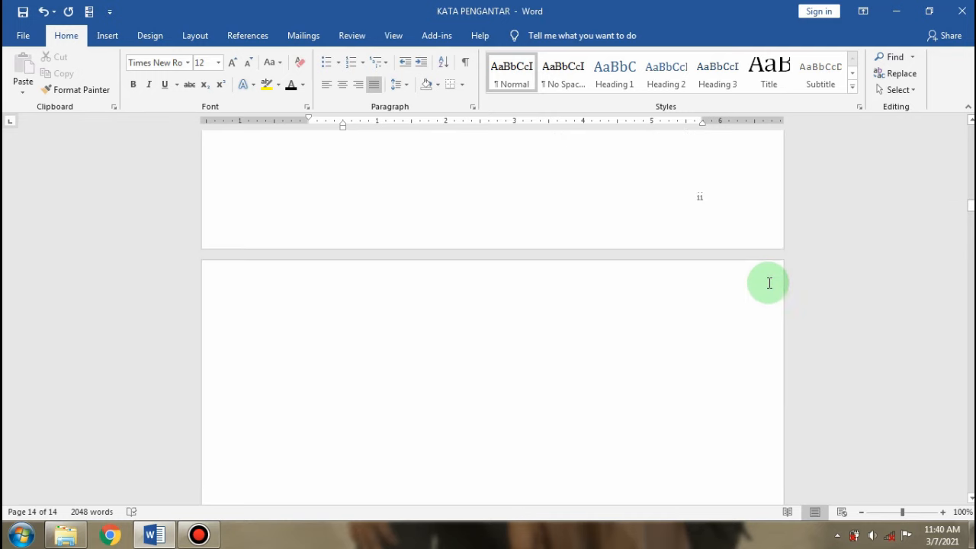
{"action": "scroll", "coordinate": [768, 287], "scroll_direction": "down", "scroll_amount": 6}
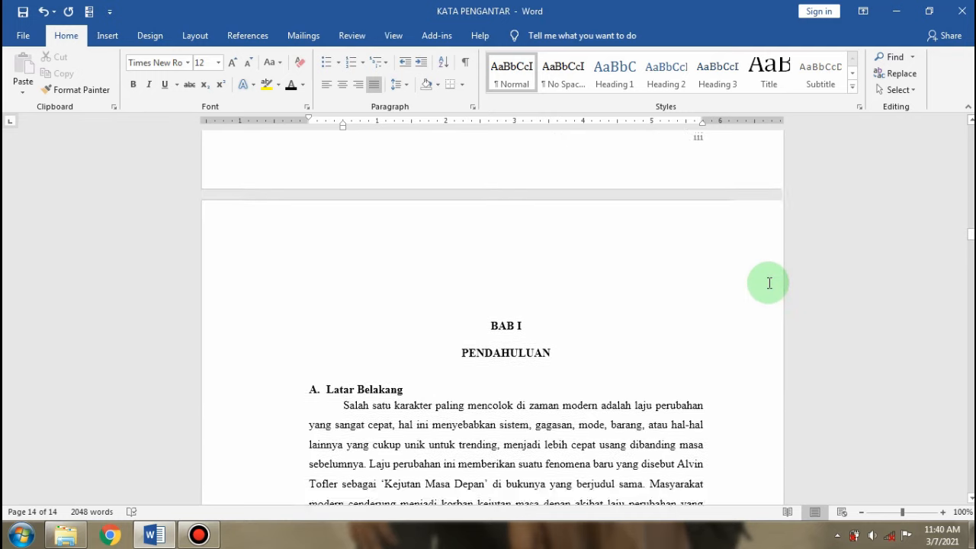
{"action": "scroll", "coordinate": [768, 284], "scroll_direction": "down", "scroll_amount": 15}
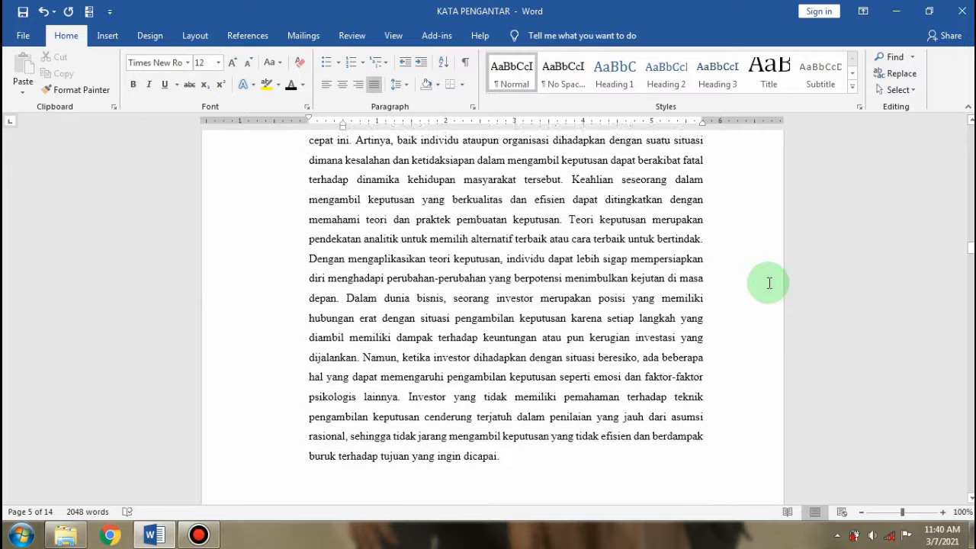
{"action": "scroll", "coordinate": [768, 282], "scroll_direction": "down", "scroll_amount": 3}
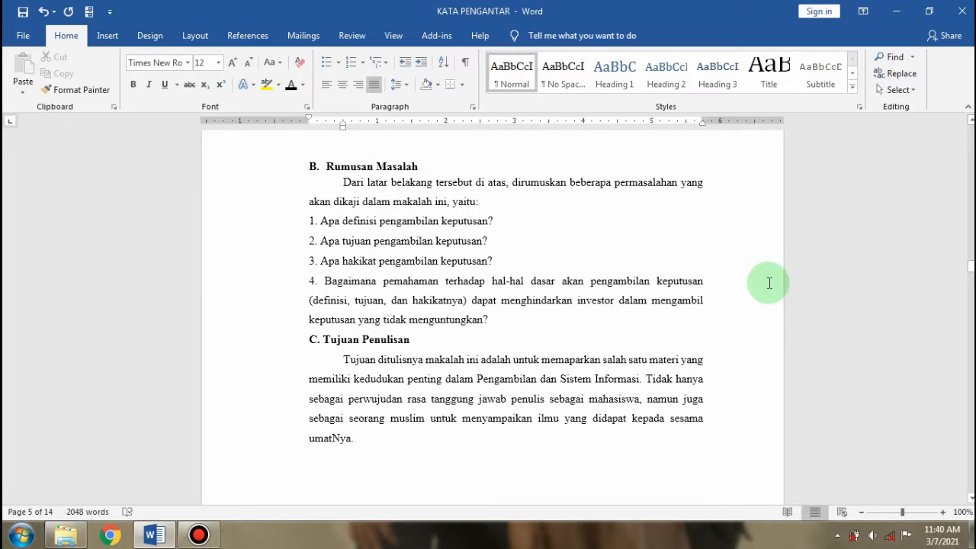
{"action": "scroll", "coordinate": [768, 283], "scroll_direction": "down", "scroll_amount": 2}
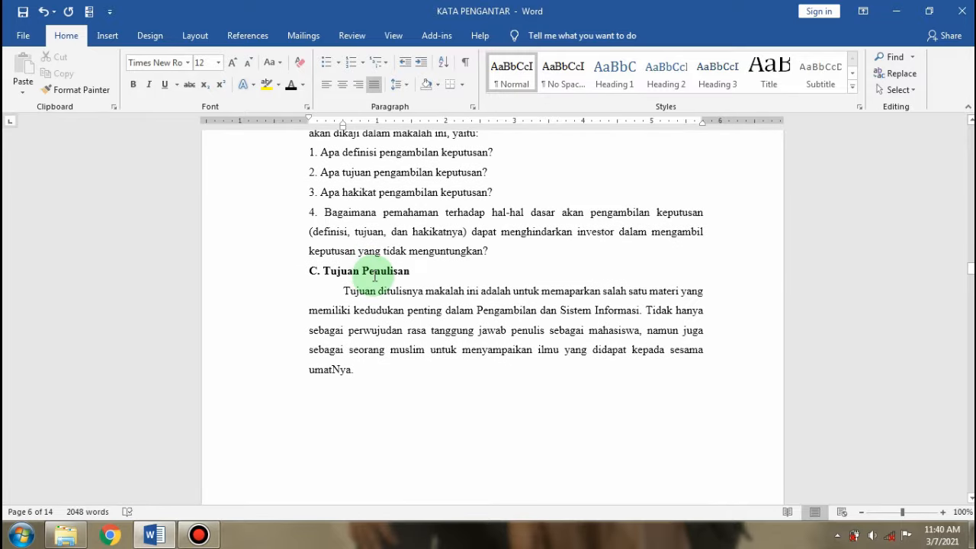
{"action": "scroll", "coordinate": [356, 278], "scroll_direction": "down", "scroll_amount": 4}
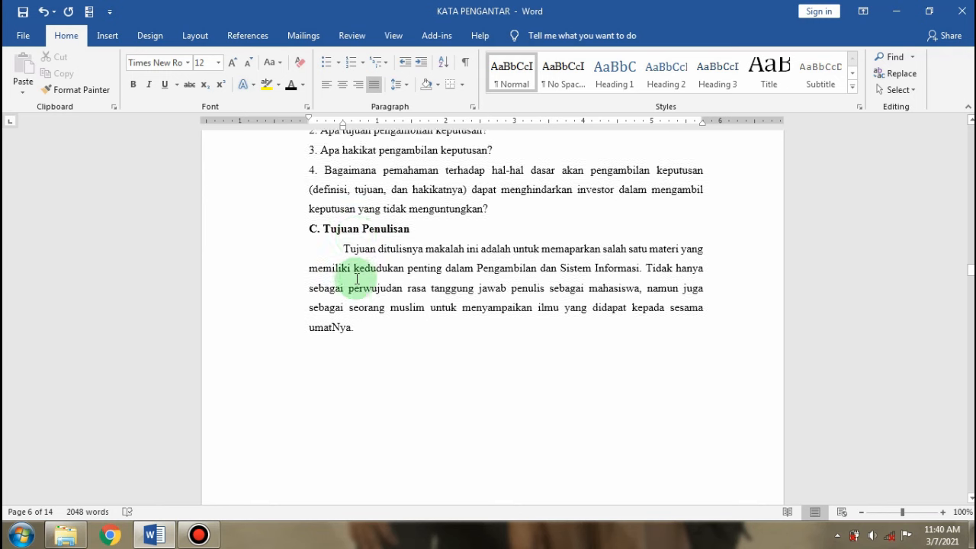
{"action": "scroll", "coordinate": [356, 278], "scroll_direction": "down", "scroll_amount": 12}
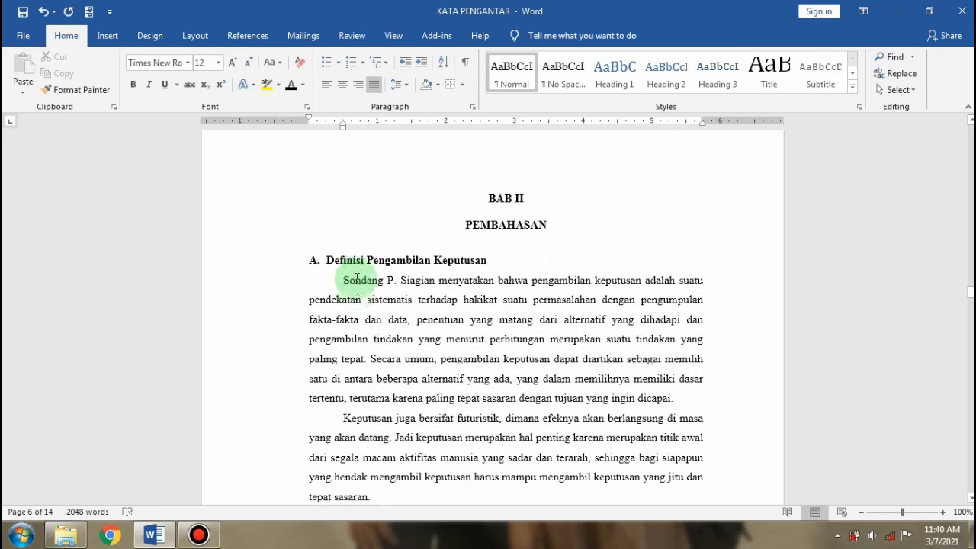
{"action": "scroll", "coordinate": [356, 278], "scroll_direction": "down", "scroll_amount": 18}
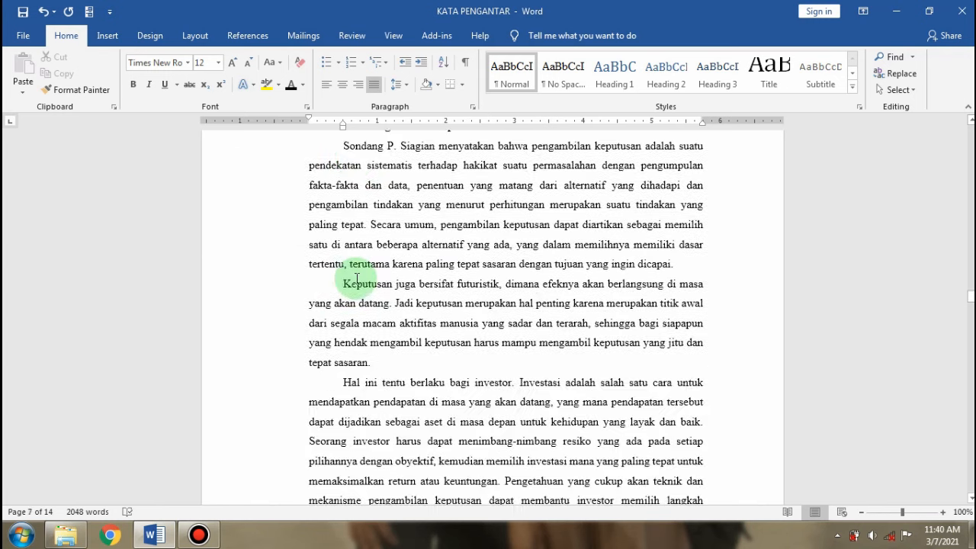
{"action": "scroll", "coordinate": [356, 278], "scroll_direction": "down", "scroll_amount": 20}
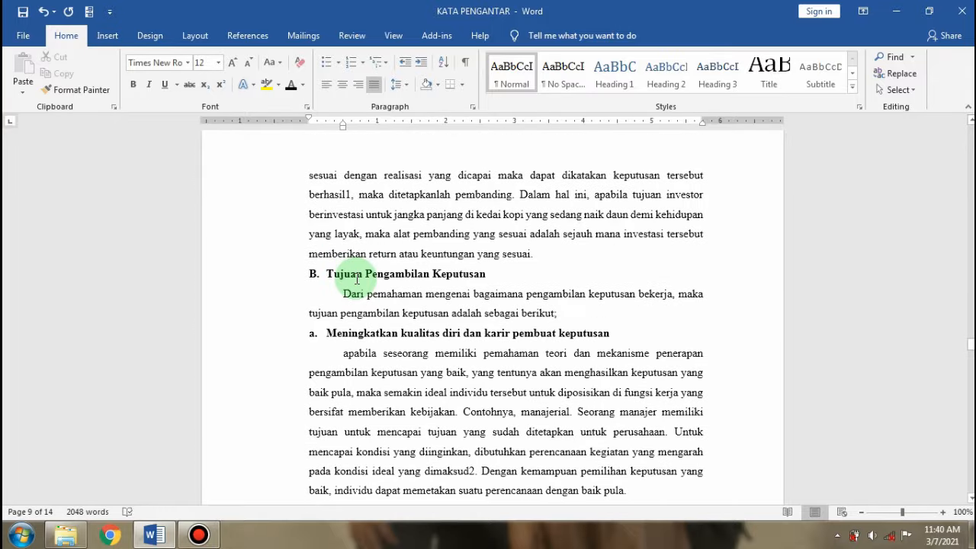
Apply Heading 3 to the sub-subheading Meningkatkan kualitas diri dan karir pembuat keputusan and format it as black, bold Times New Roman text
{"action": "scroll", "coordinate": [356, 278], "scroll_direction": "down", "scroll_amount": 2}
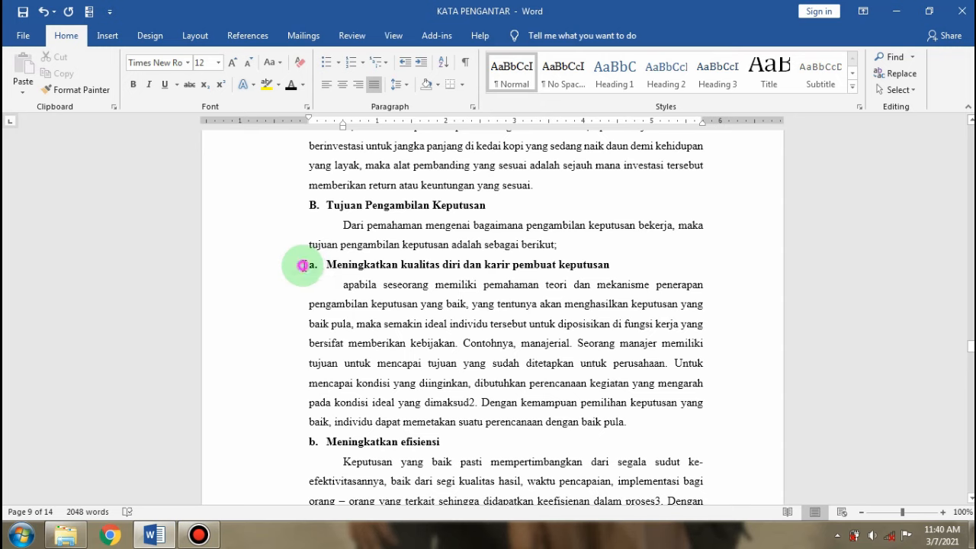
{"action": "left_click_drag", "start_coordinate": [302, 265], "coordinate": [596, 272]}
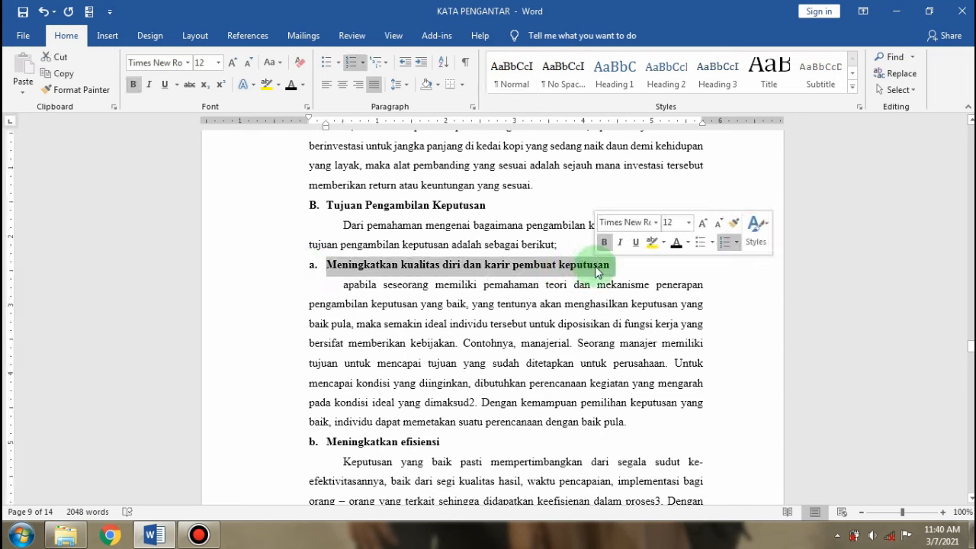
{"action": "left_click", "coordinate": [713, 76]}
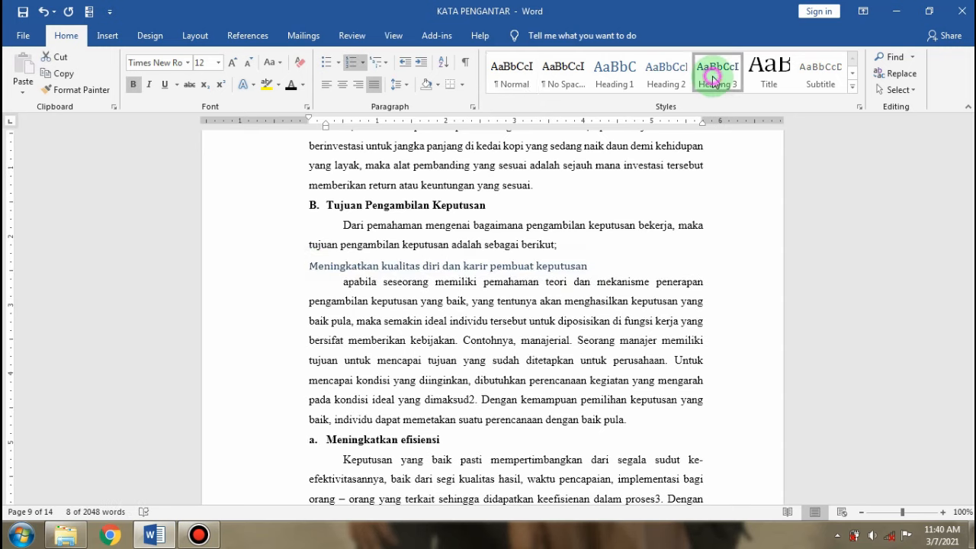
{"action": "left_click", "coordinate": [291, 87]}
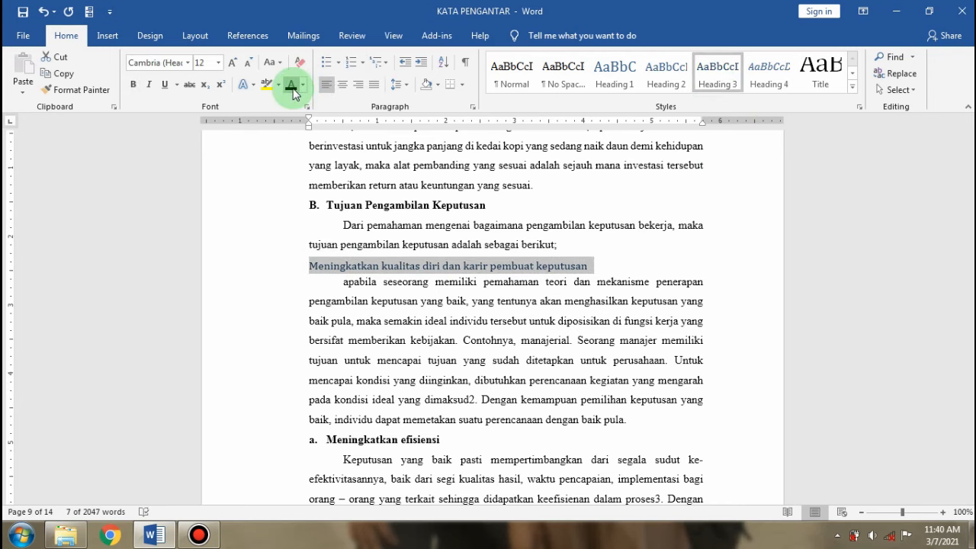
{"action": "left_click", "coordinate": [219, 67]}
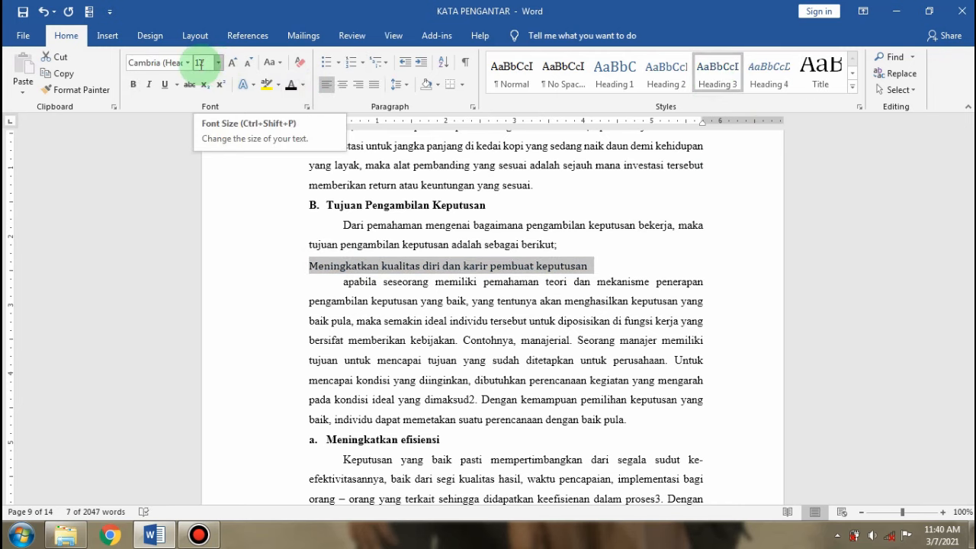
{"action": "left_click", "coordinate": [188, 67]}
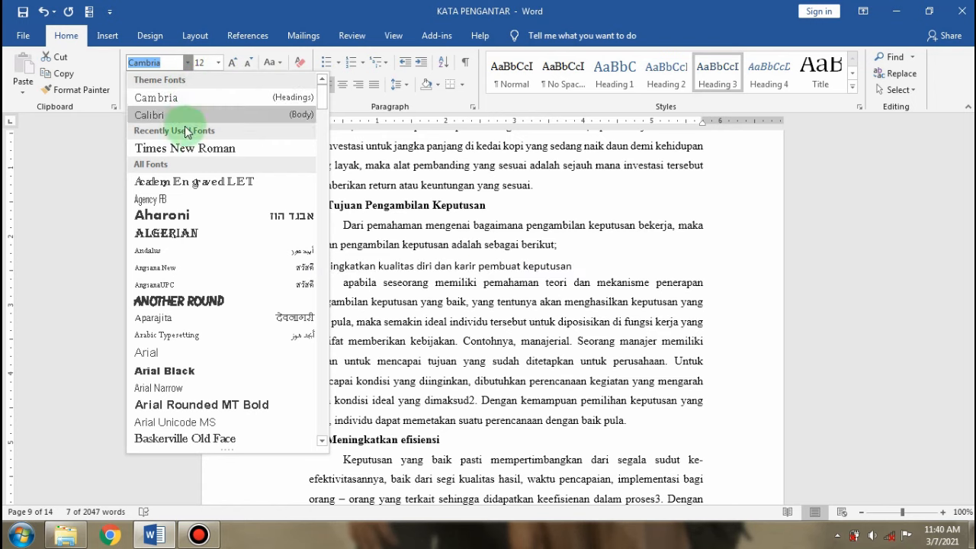
{"action": "left_click", "coordinate": [183, 150]}
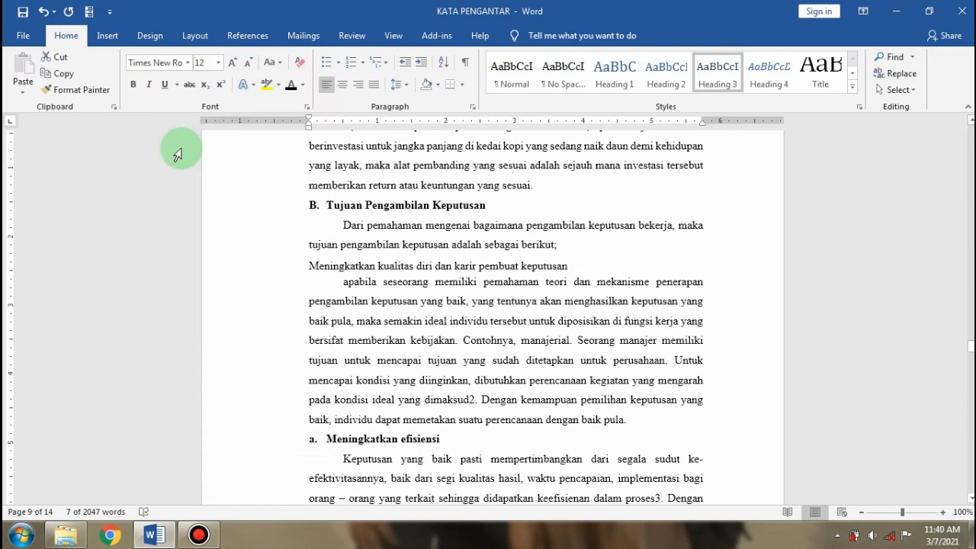
{"action": "left_click", "coordinate": [134, 90]}
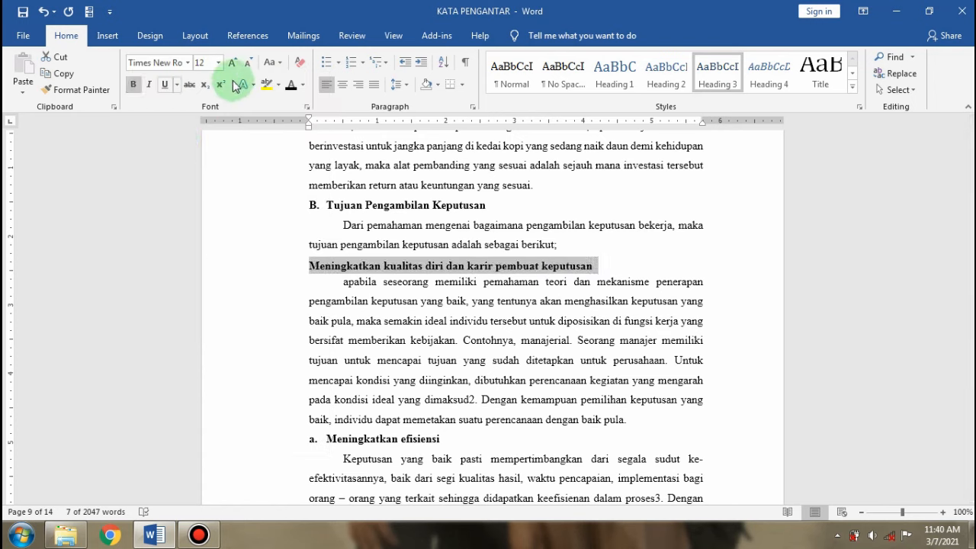
Give the Meningkatkan kualitas diri dan karir pembuat keputusan sub-subheading automatic 1. 2. 3. numbering and shift its indent back to the page's left margin
{"action": "left_click", "coordinate": [362, 63]}
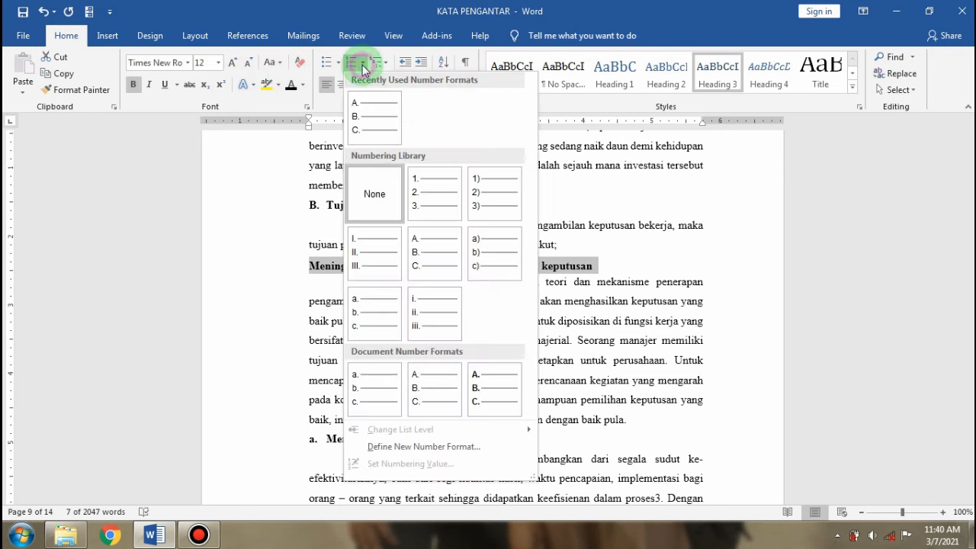
{"action": "left_click", "coordinate": [425, 198]}
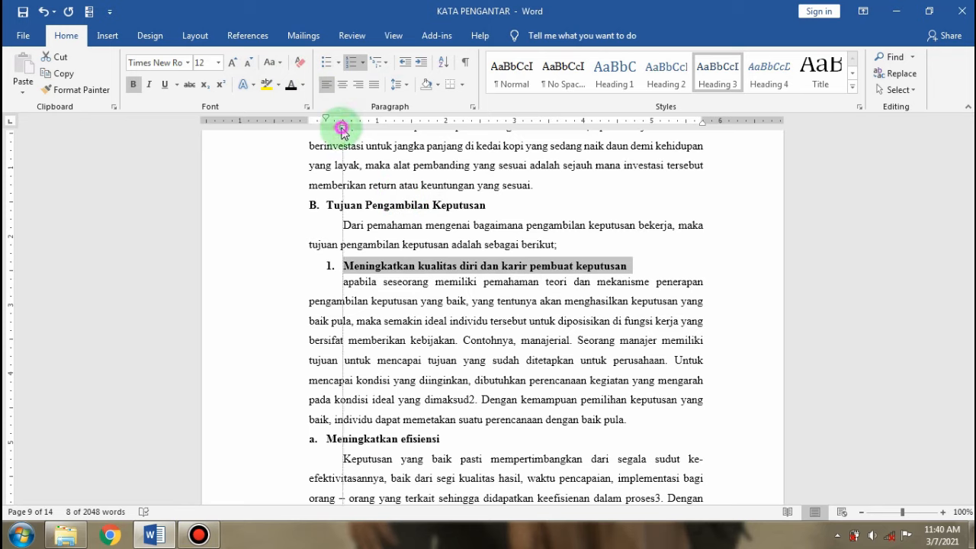
{"action": "left_click_drag", "start_coordinate": [342, 128], "coordinate": [325, 128]}
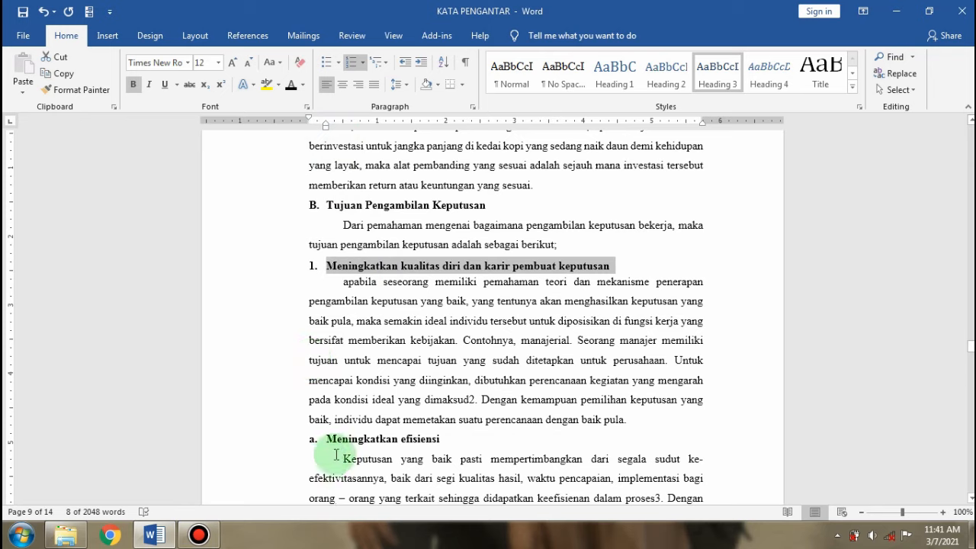
Copy the numbered Heading 3 formatting onto the sub-subheadings Meningkatkan efisiensi and Meningkatkan produktivitas
{"action": "left_click", "coordinate": [92, 94]}
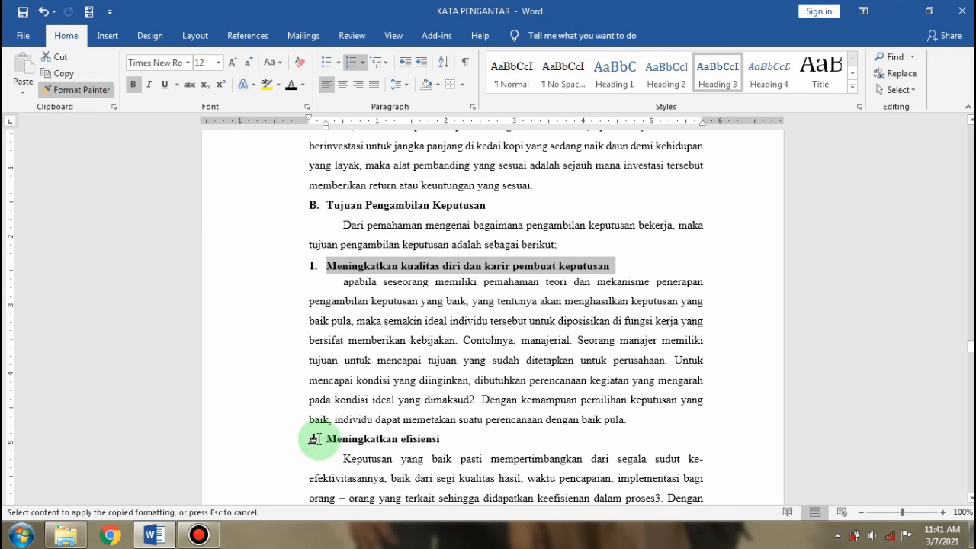
{"action": "left_click_drag", "start_coordinate": [311, 437], "coordinate": [431, 441]}
{"action": "scroll", "coordinate": [430, 397], "scroll_direction": "down", "scroll_amount": 4}
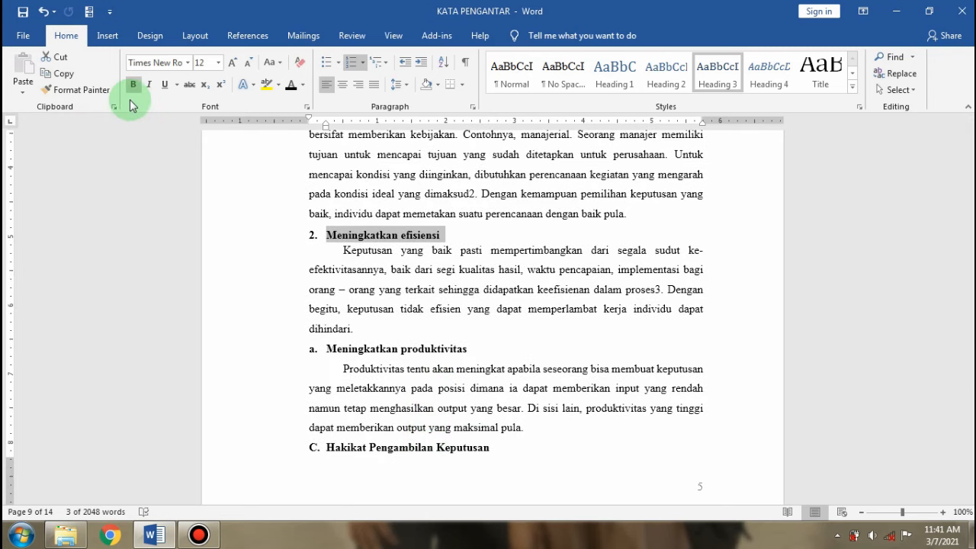
{"action": "left_click", "coordinate": [67, 89]}
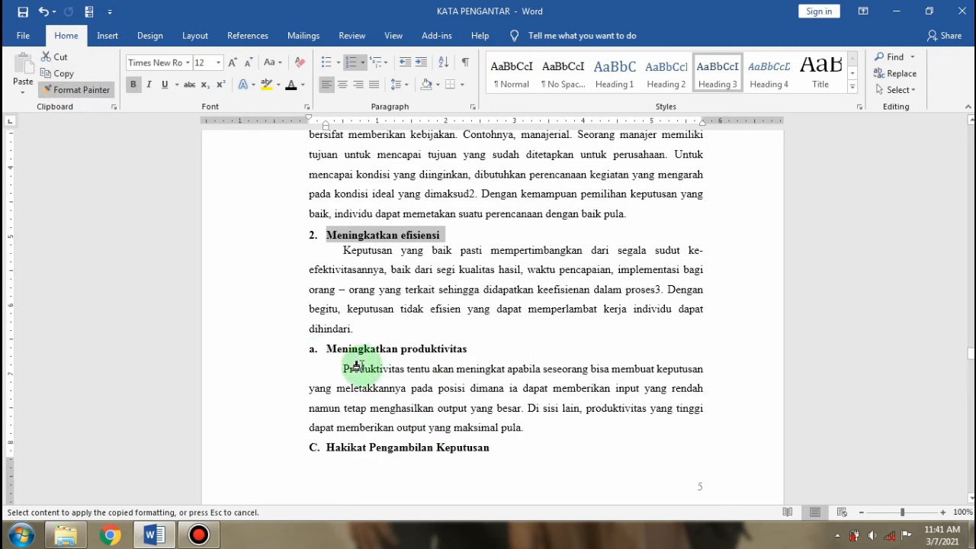
{"action": "left_click_drag", "start_coordinate": [299, 348], "coordinate": [450, 358]}
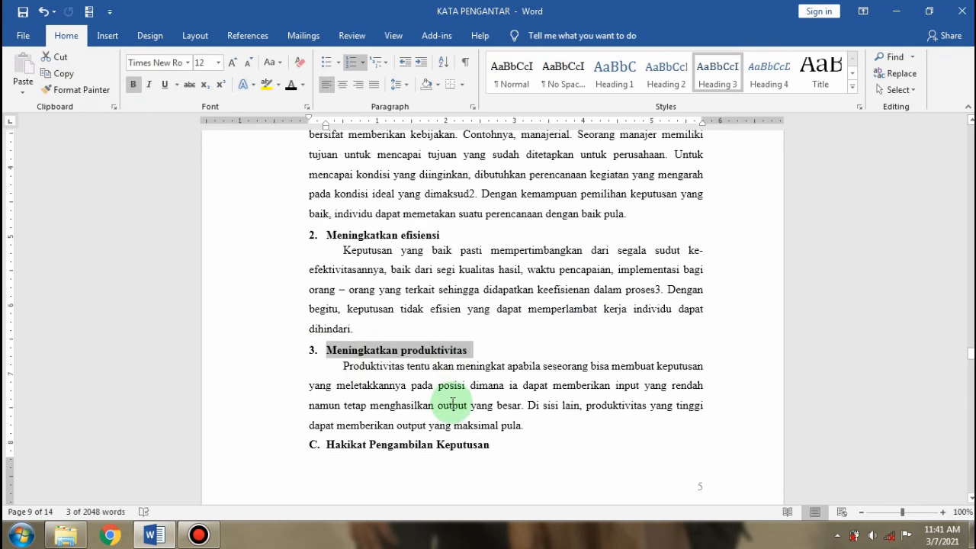
Check the remaining pages of BAB II up to the start of BAB III for further sub-subheadings
{"action": "scroll", "coordinate": [451, 402], "scroll_direction": "down", "scroll_amount": 4}
{"action": "scroll", "coordinate": [452, 403], "scroll_direction": "down", "scroll_amount": 3}
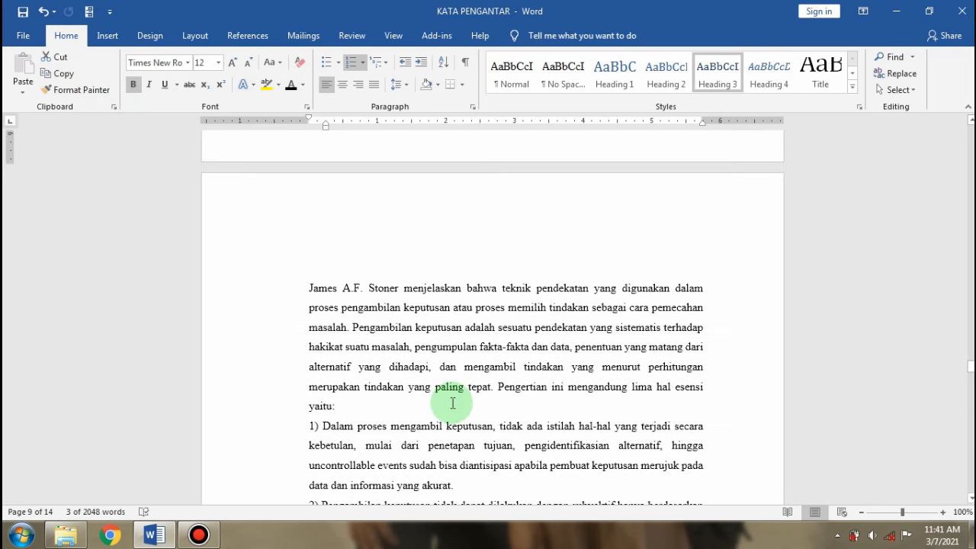
{"action": "scroll", "coordinate": [452, 402], "scroll_direction": "down", "scroll_amount": 6}
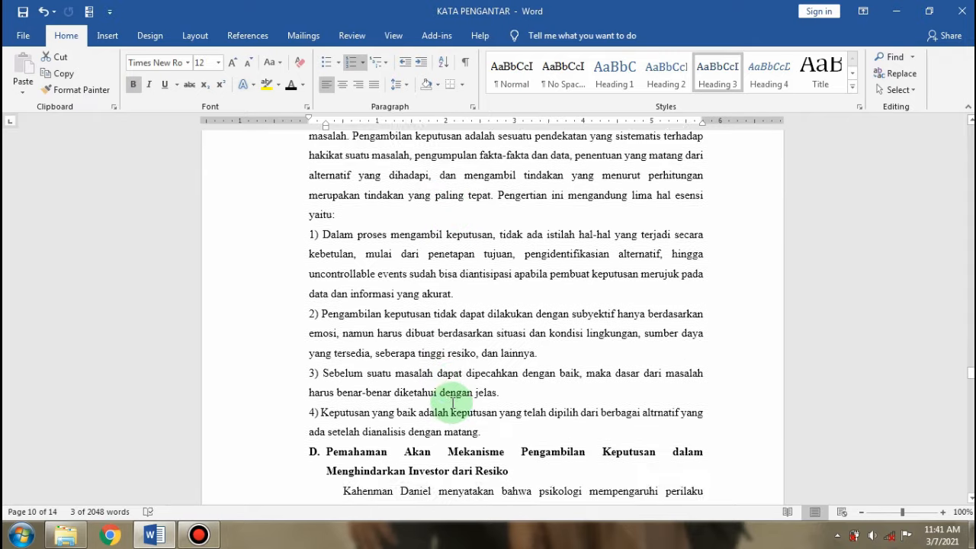
{"action": "scroll", "coordinate": [452, 404], "scroll_direction": "down", "scroll_amount": 2}
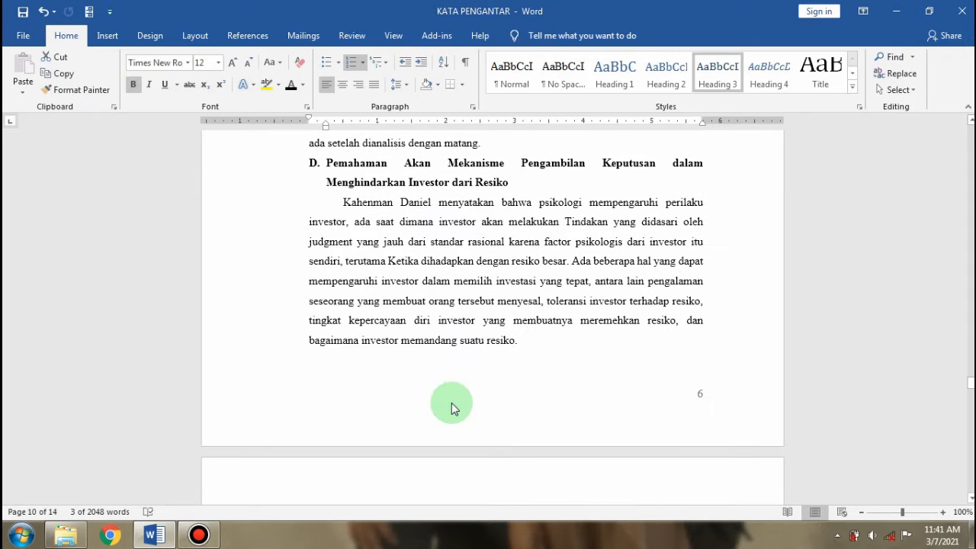
{"action": "scroll", "coordinate": [451, 403], "scroll_direction": "down", "scroll_amount": 10}
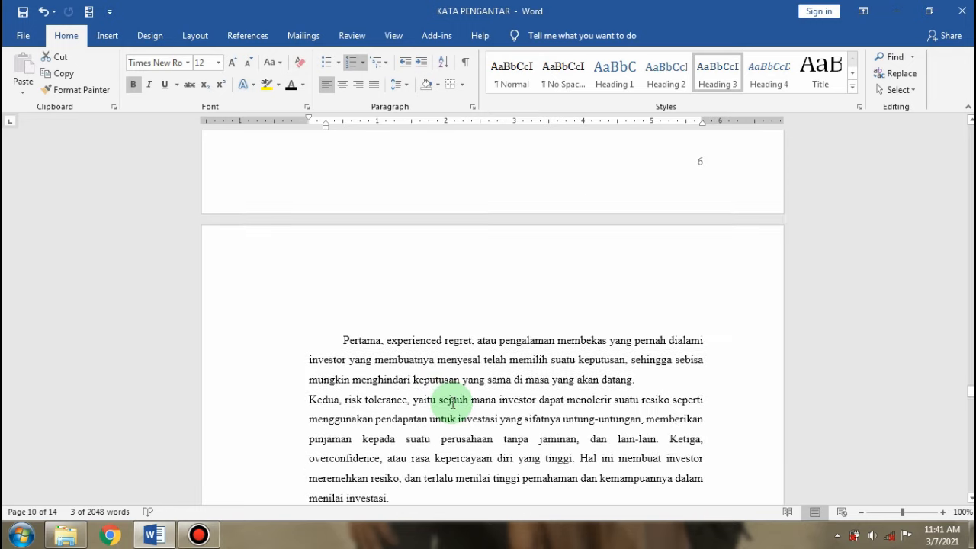
{"action": "scroll", "coordinate": [451, 403], "scroll_direction": "down", "scroll_amount": 12}
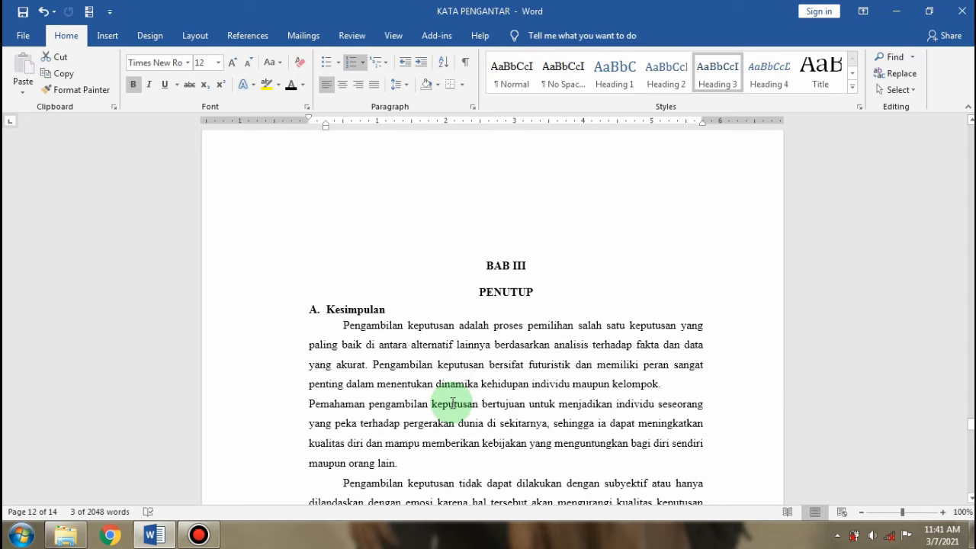
{"action": "scroll", "coordinate": [452, 402], "scroll_direction": "up", "scroll_amount": 5}
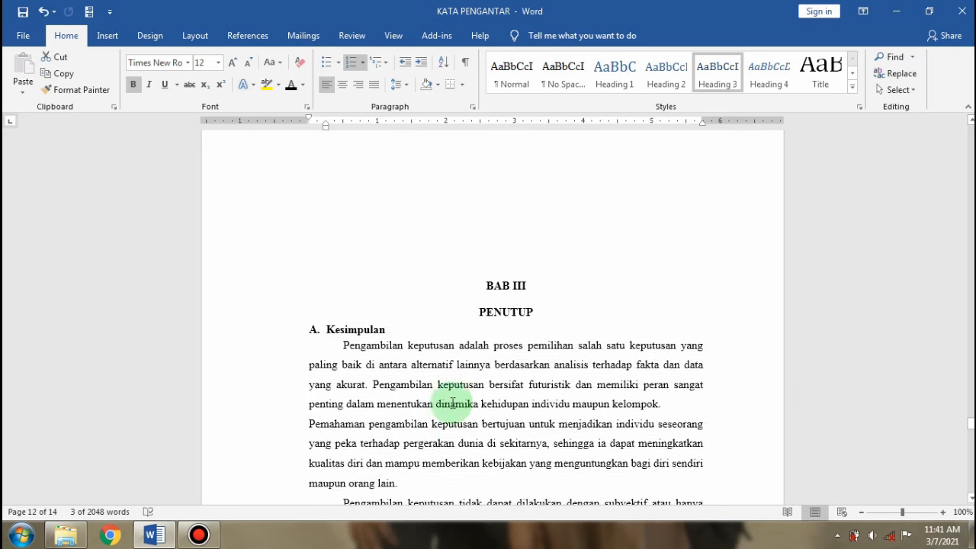
{"action": "left_click", "coordinate": [488, 166]}
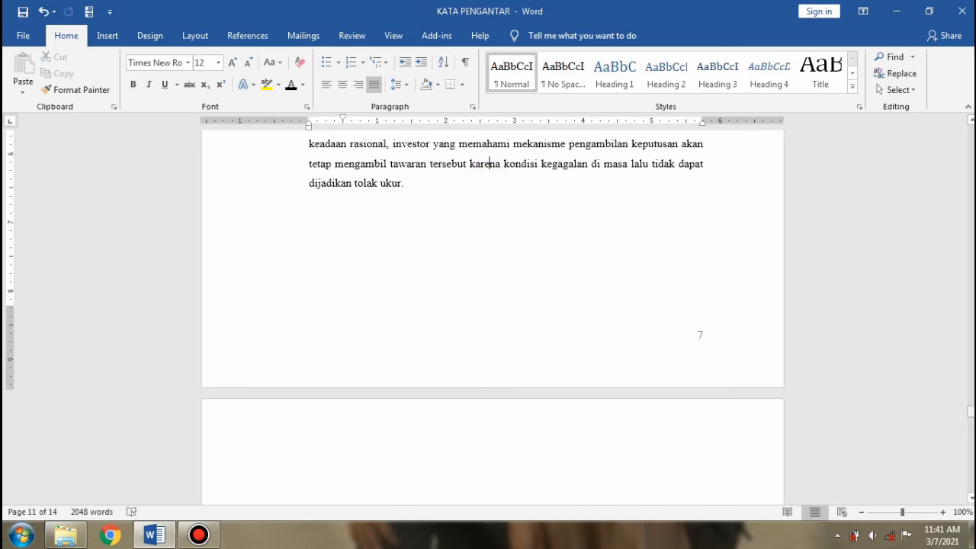
Delete the empty paragraphs above BAB I to remove the blank page between the DAFTAR ISI page and the first chapter
{"action": "left_click_drag", "start_coordinate": [971, 411], "coordinate": [970, 151]}
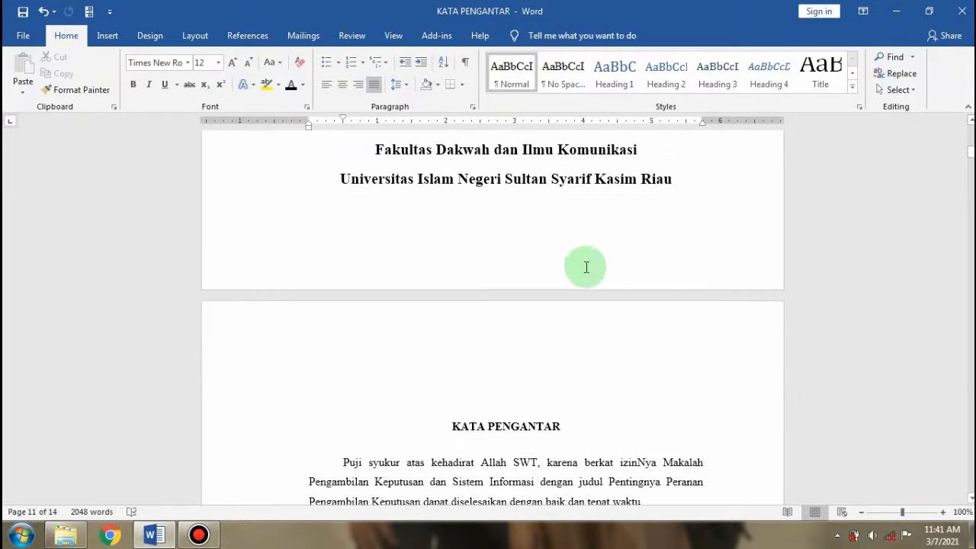
{"action": "scroll", "coordinate": [487, 339], "scroll_direction": "down", "scroll_amount": 15}
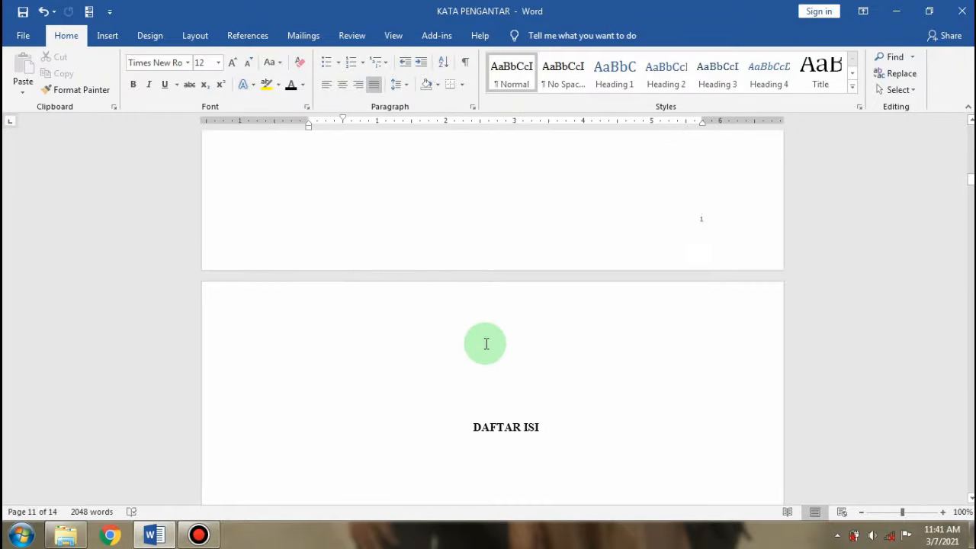
{"action": "scroll", "coordinate": [485, 344], "scroll_direction": "down", "scroll_amount": 15}
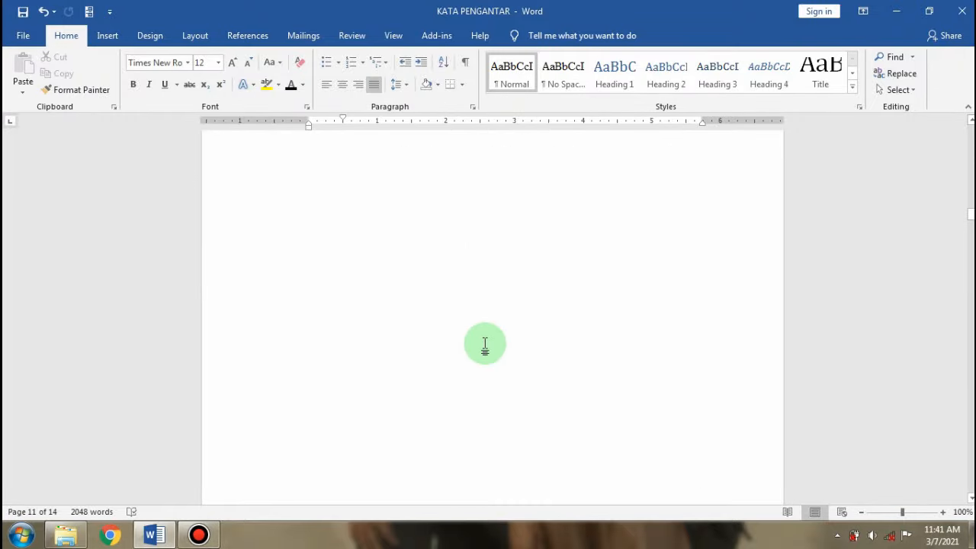
{"action": "scroll", "coordinate": [485, 345], "scroll_direction": "down", "scroll_amount": 5}
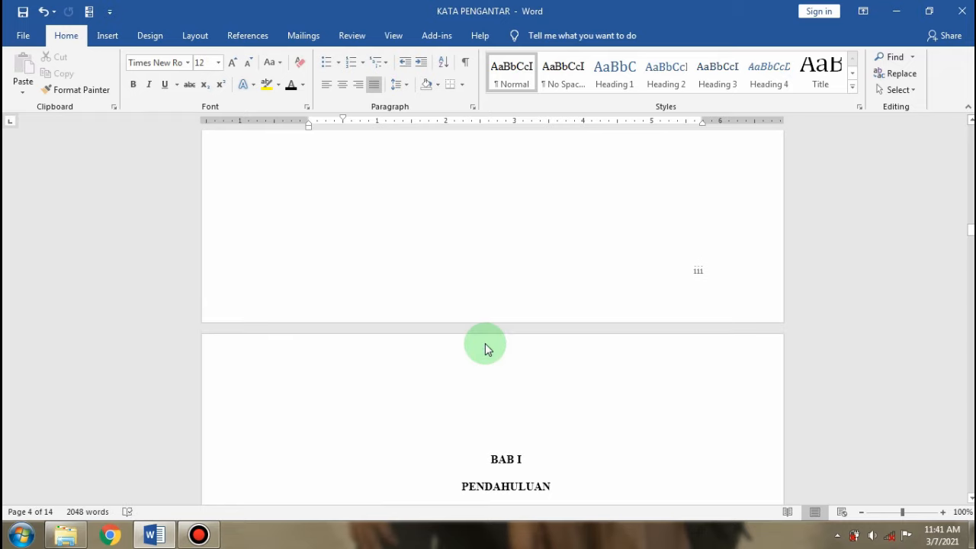
{"action": "left_click", "coordinate": [495, 436]}
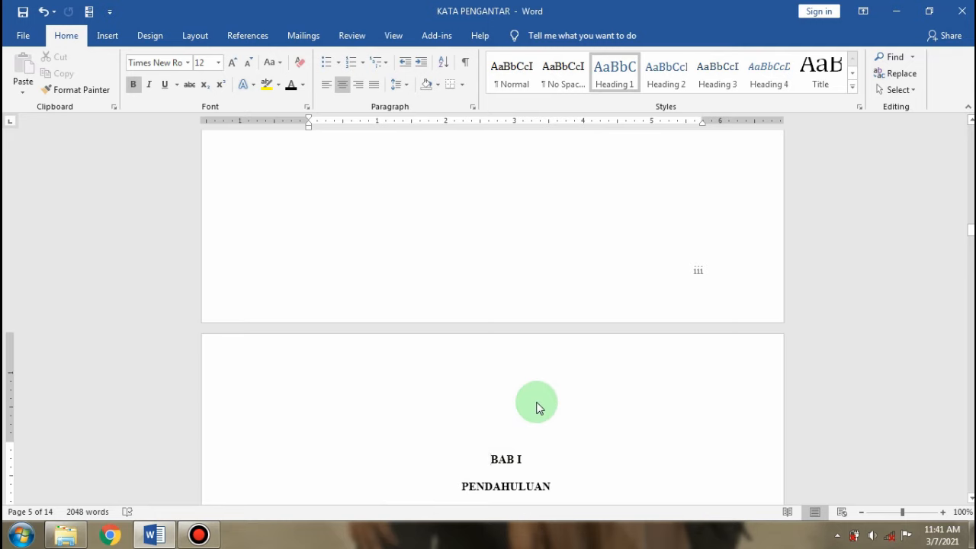
{"action": "key", "text": "BackSpace"}
{"action": "key", "text": "BackSpace"}
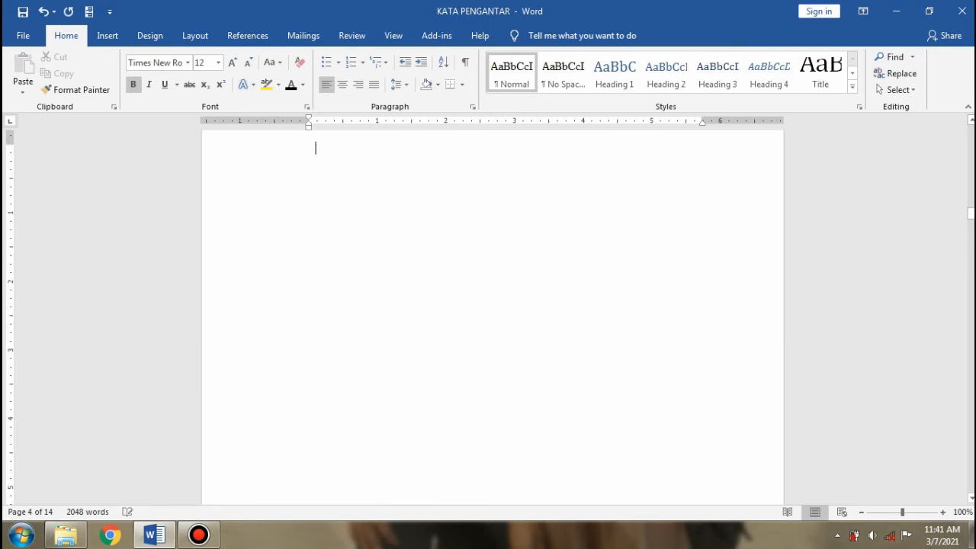
{"action": "key", "text": "BackSpace"}
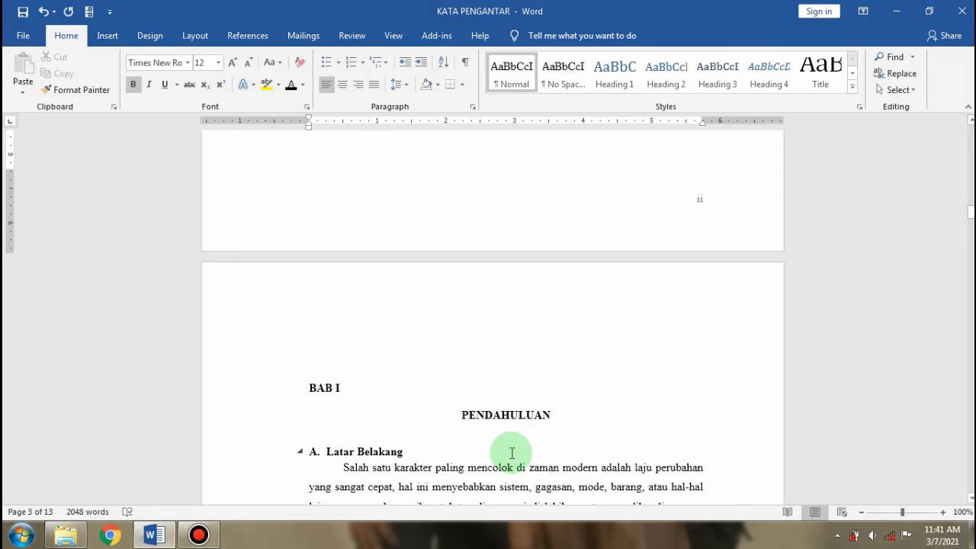
{"action": "key", "text": "BackSpace"}
{"action": "key", "text": "BackSpace"}
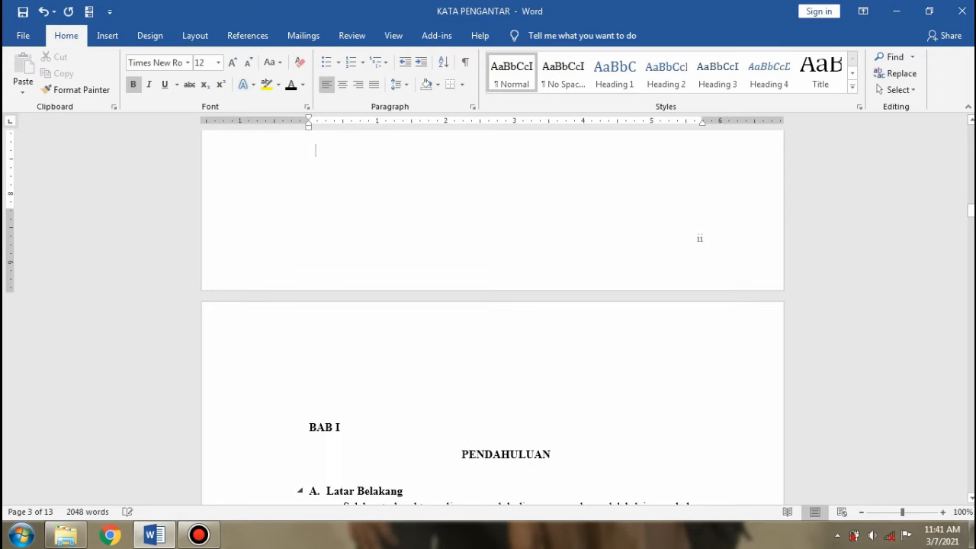
Center the chapter heading BAB I above PENDAHULUAN
{"action": "scroll", "coordinate": [399, 446], "scroll_direction": "up", "scroll_amount": 5}
{"action": "scroll", "coordinate": [398, 446], "scroll_direction": "down", "scroll_amount": 5}
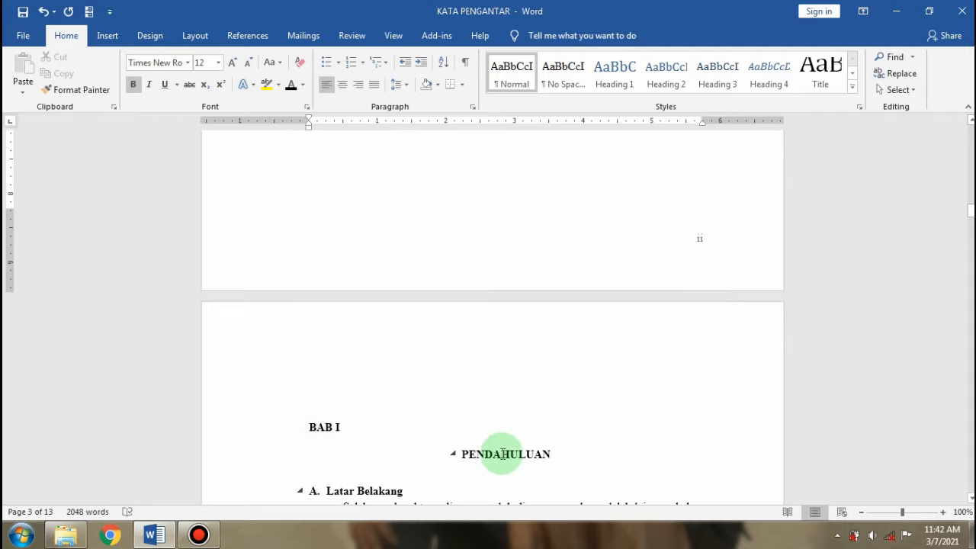
{"action": "left_click_drag", "start_coordinate": [553, 461], "coordinate": [321, 428]}
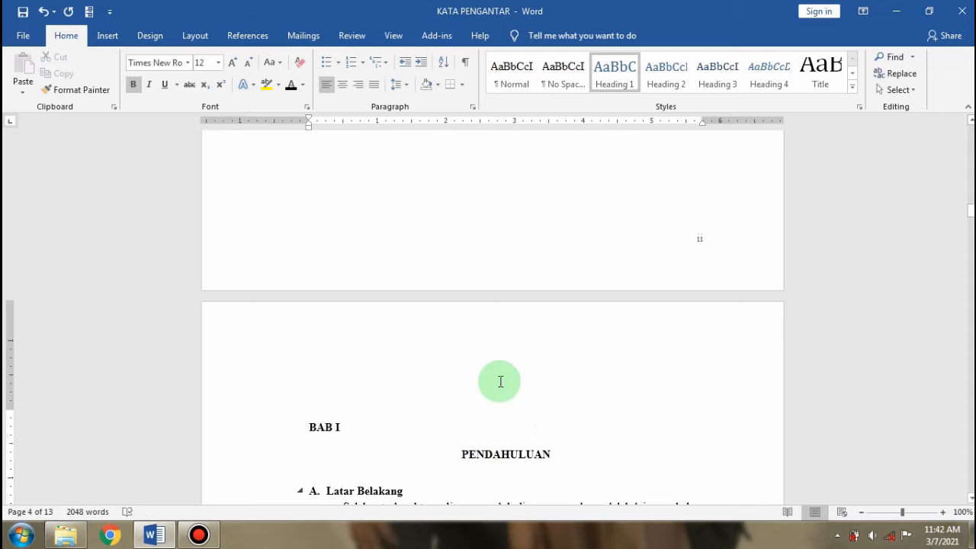
{"action": "double_click", "coordinate": [332, 432]}
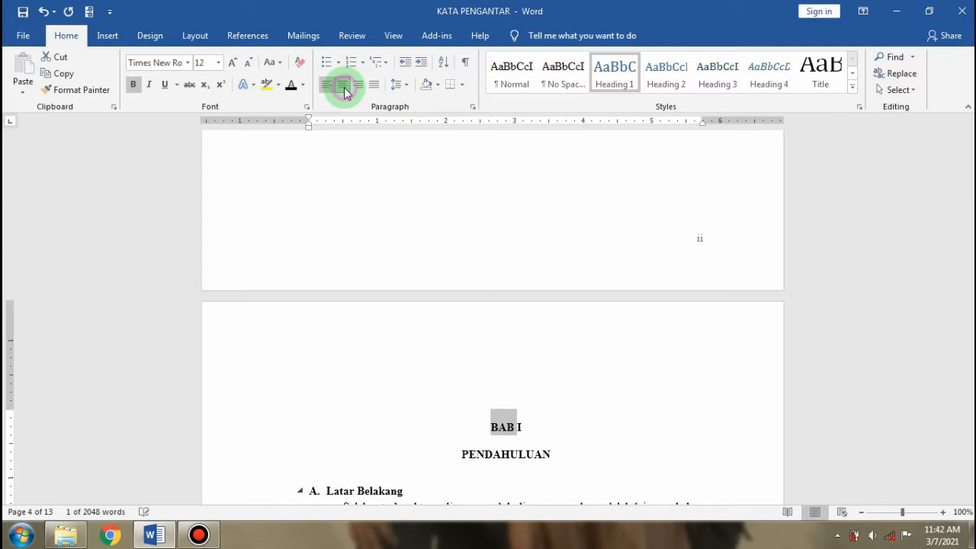
{"action": "left_click", "coordinate": [587, 458]}
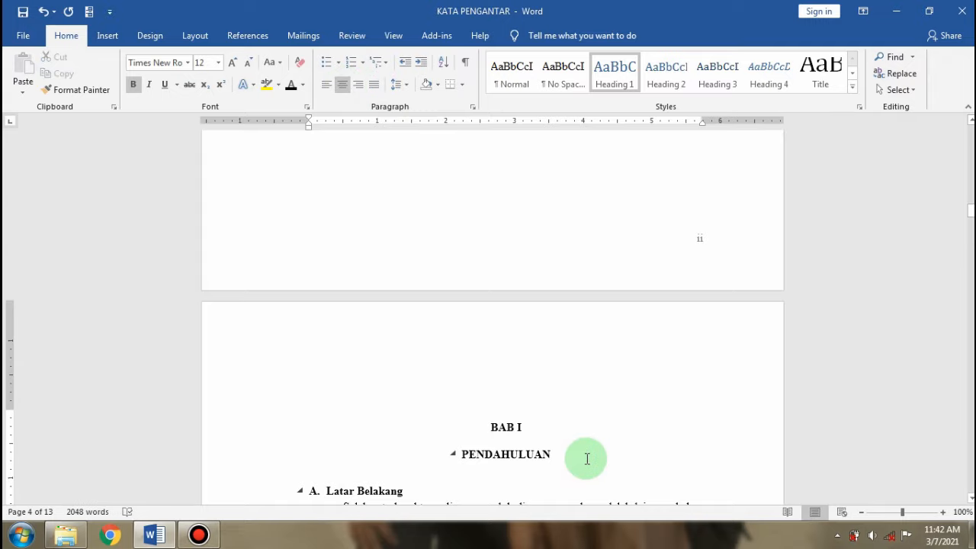
Delete the extra empty line above the chapter heading BAB II
{"action": "scroll", "coordinate": [587, 458], "scroll_direction": "down", "scroll_amount": 10}
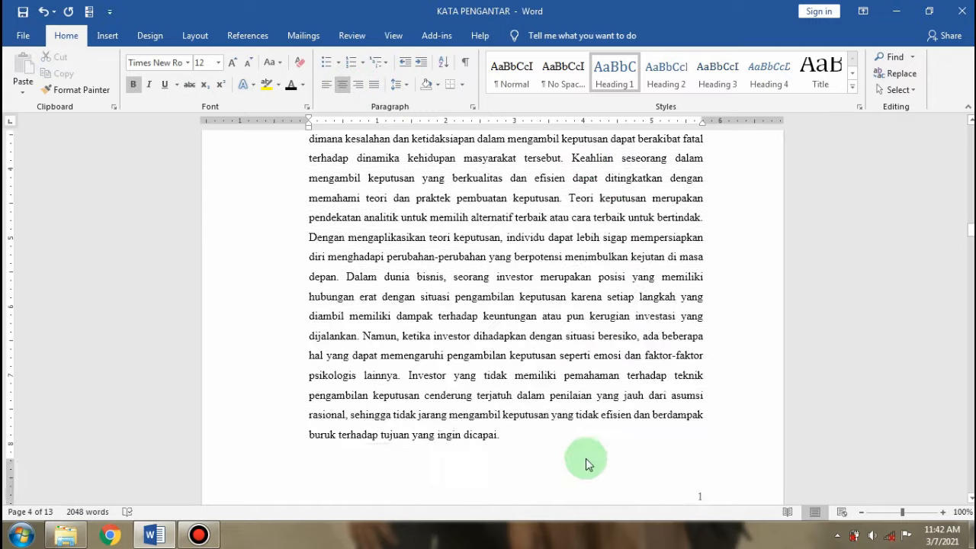
{"action": "scroll", "coordinate": [585, 458], "scroll_direction": "down", "scroll_amount": 15}
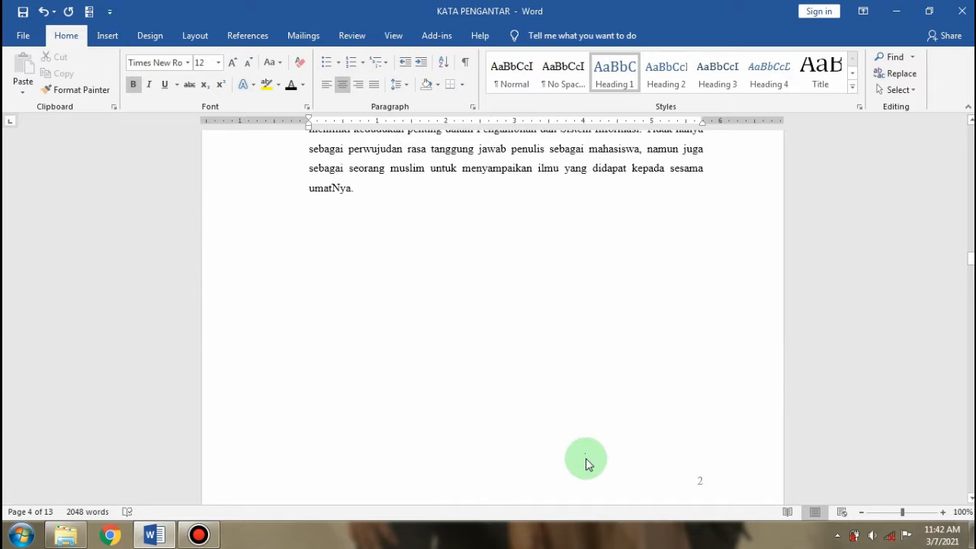
{"action": "scroll", "coordinate": [585, 459], "scroll_direction": "down", "scroll_amount": 10}
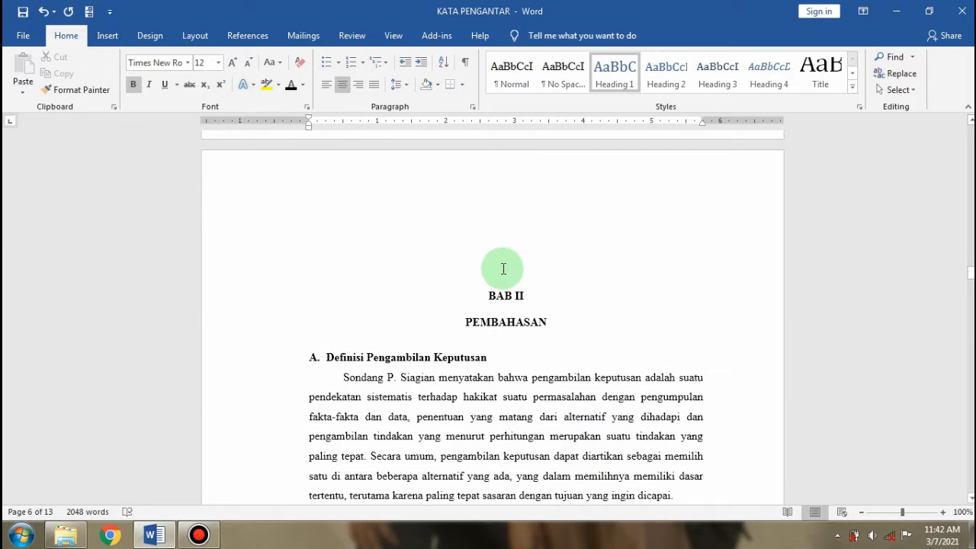
{"action": "left_click", "coordinate": [503, 269]}
{"action": "key", "text": "BackSpace"}
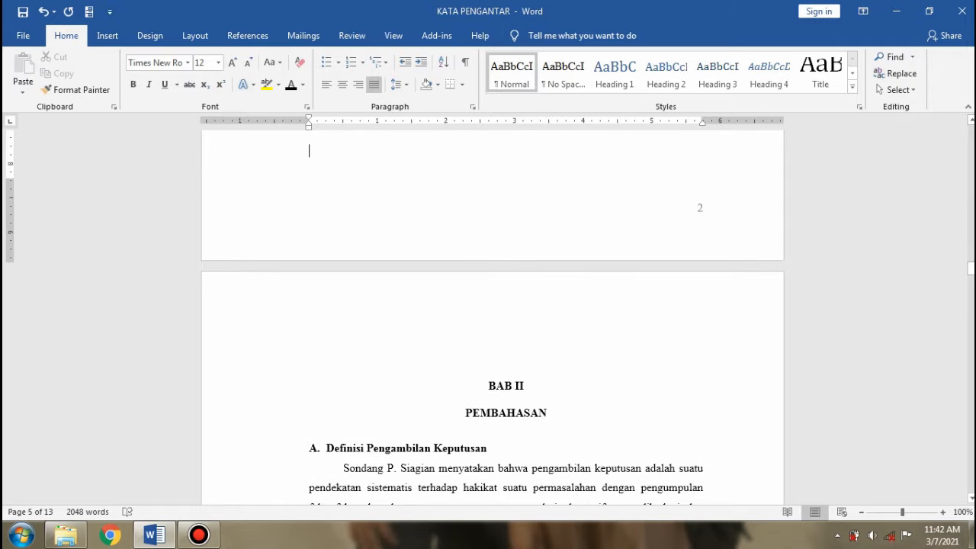
Add an empty line after the Meningkatkan produktivitas paragraph to push subheading C. Hakikat Pengambilan Keputusan onto the next page
{"action": "scroll", "coordinate": [539, 255], "scroll_direction": "down", "scroll_amount": 15}
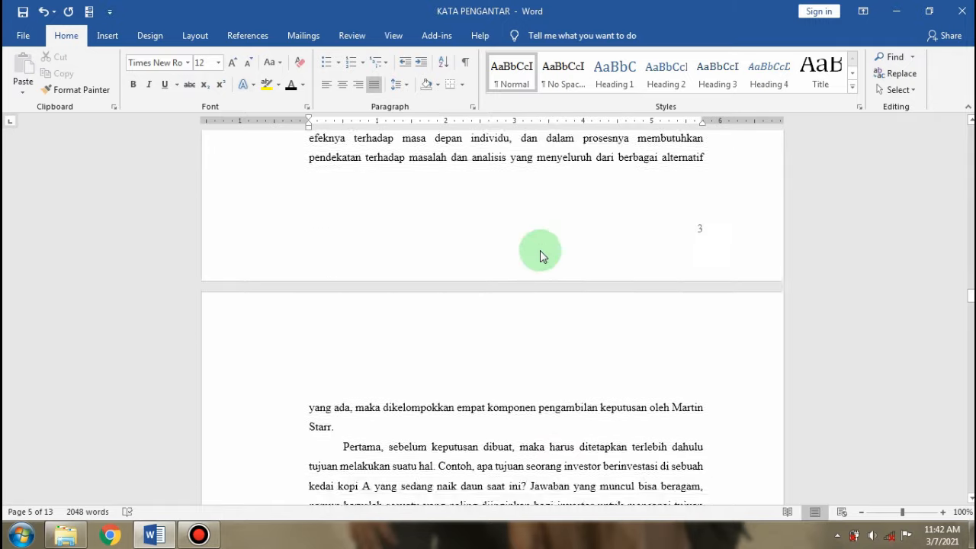
{"action": "scroll", "coordinate": [540, 256], "scroll_direction": "down", "scroll_amount": 15}
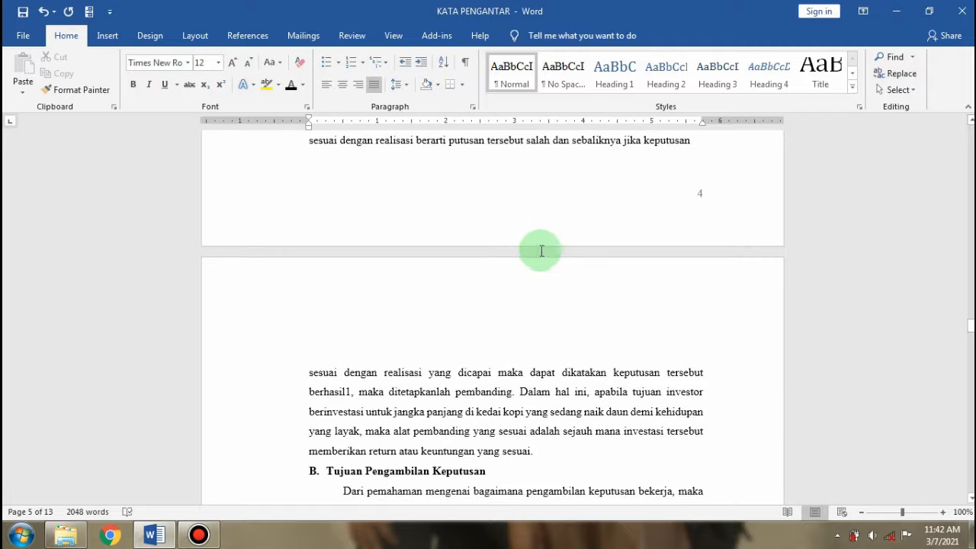
{"action": "scroll", "coordinate": [540, 251], "scroll_direction": "down", "scroll_amount": 15}
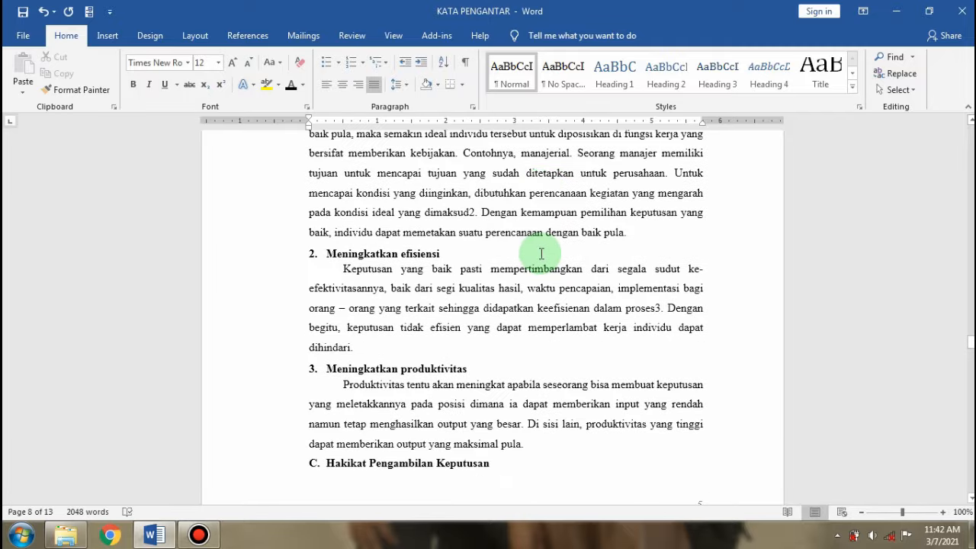
{"action": "scroll", "coordinate": [541, 253], "scroll_direction": "down", "scroll_amount": 3}
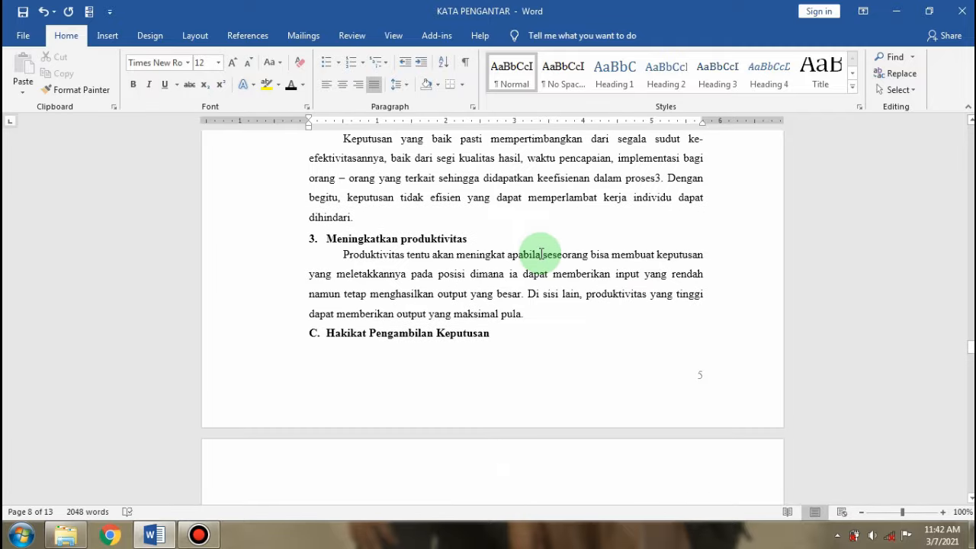
{"action": "left_click", "coordinate": [538, 318]}
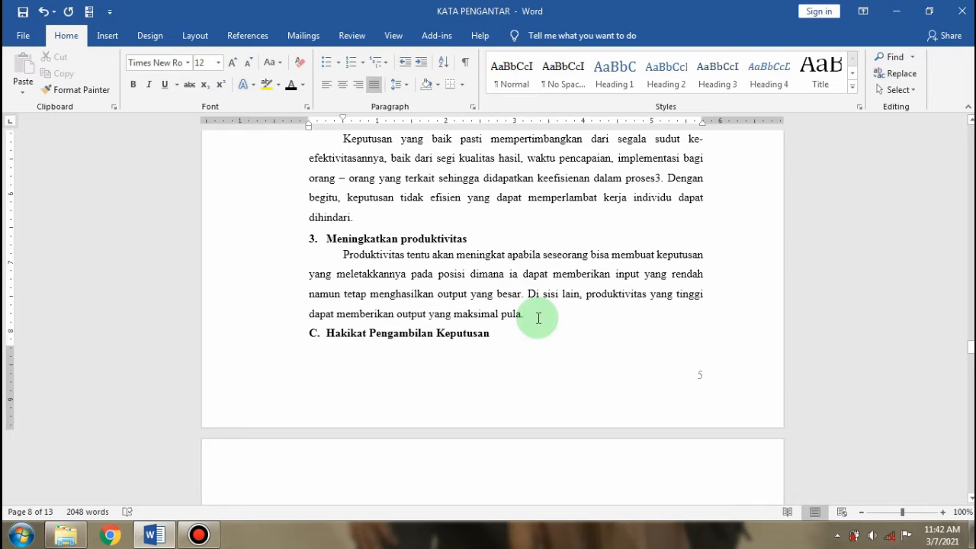
{"action": "key", "text": "Return"}
Delete the surplus empty paragraphs above the chapter heading BAB III
{"action": "scroll", "coordinate": [537, 336], "scroll_direction": "down", "scroll_amount": 10}
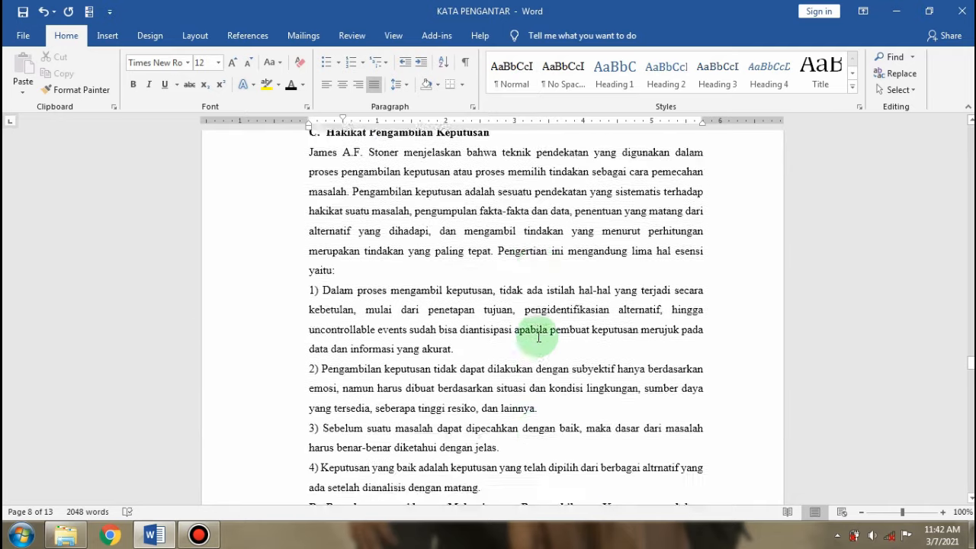
{"action": "scroll", "coordinate": [538, 336], "scroll_direction": "down", "scroll_amount": 20}
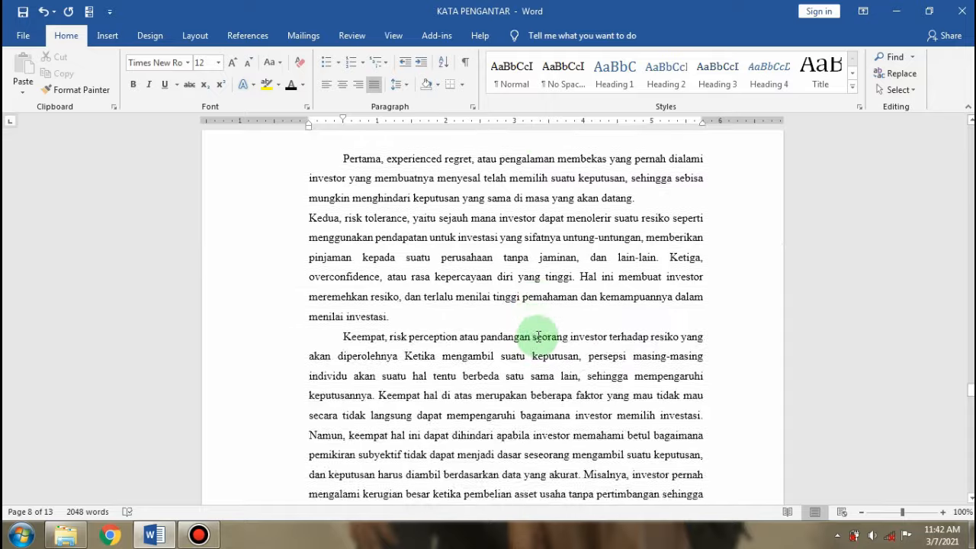
{"action": "scroll", "coordinate": [538, 336], "scroll_direction": "down", "scroll_amount": 18}
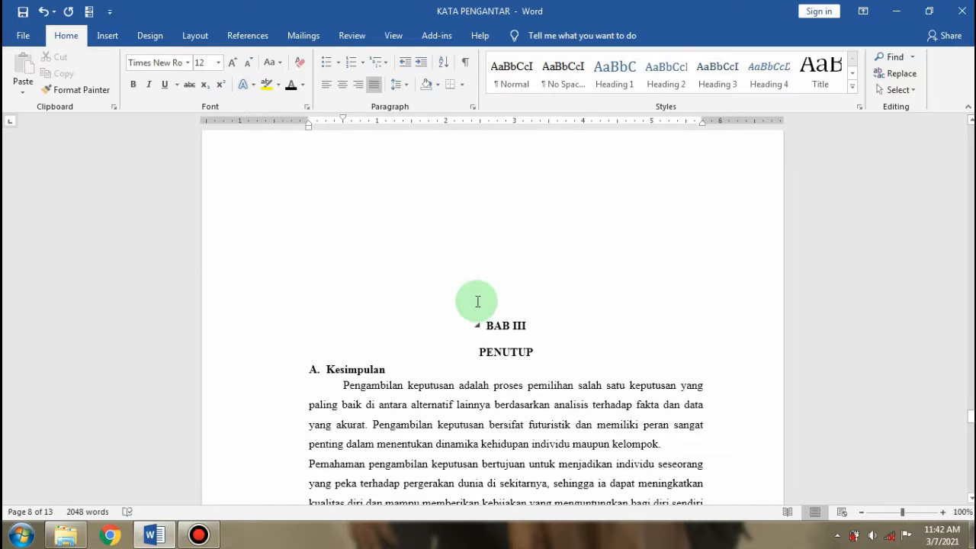
{"action": "left_click", "coordinate": [473, 295]}
{"action": "key", "text": "BackSpace"}
{"action": "key", "text": "BackSpace"}
{"action": "key", "text": "BackSpace"}
{"action": "key", "text": "BackSpace"}
{"action": "key", "text": "BackSpace"}
{"action": "key", "text": "BackSpace"}
{"action": "key", "text": "BackSpace"}
{"action": "key", "text": "BackSpace"}
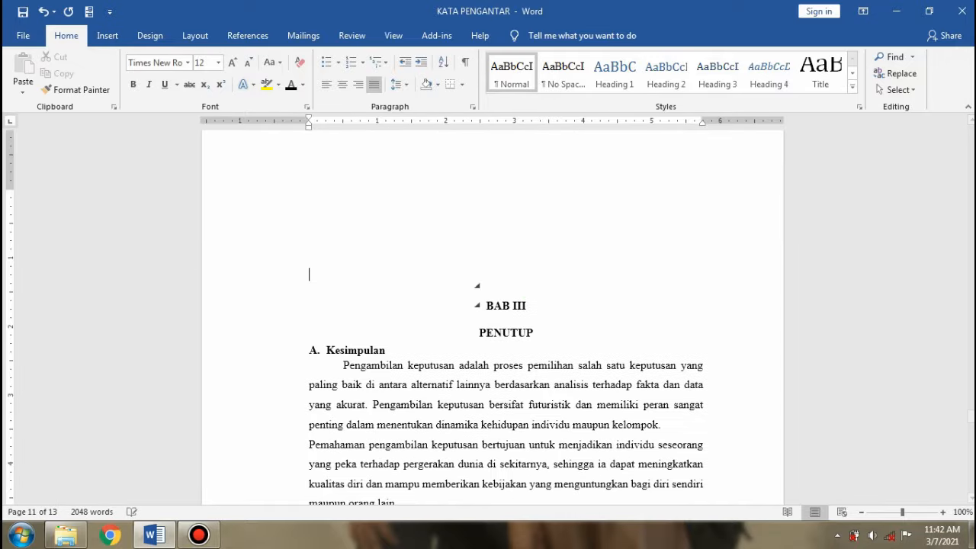
{"action": "key", "text": "BackSpace"}
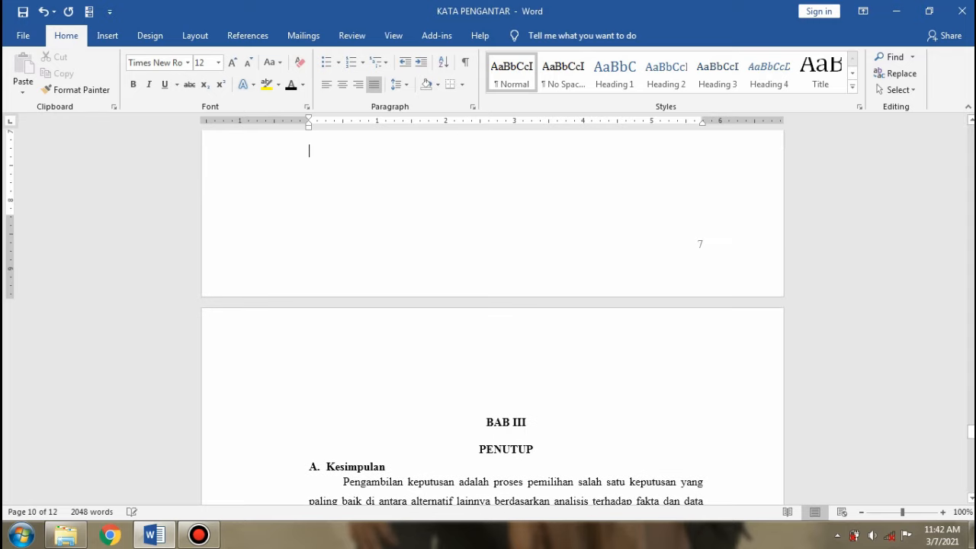
Insert the built-in Automatic Table 1 table of contents on the empty line below the DAFTAR ISI heading
{"action": "scroll", "coordinate": [472, 296], "scroll_direction": "down", "scroll_amount": 18}
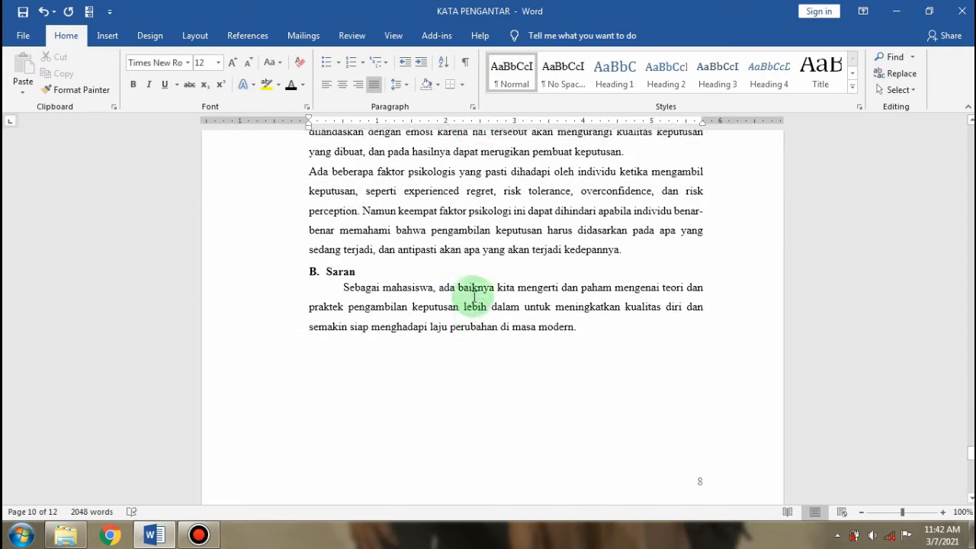
{"action": "scroll", "coordinate": [472, 297], "scroll_direction": "down", "scroll_amount": 4}
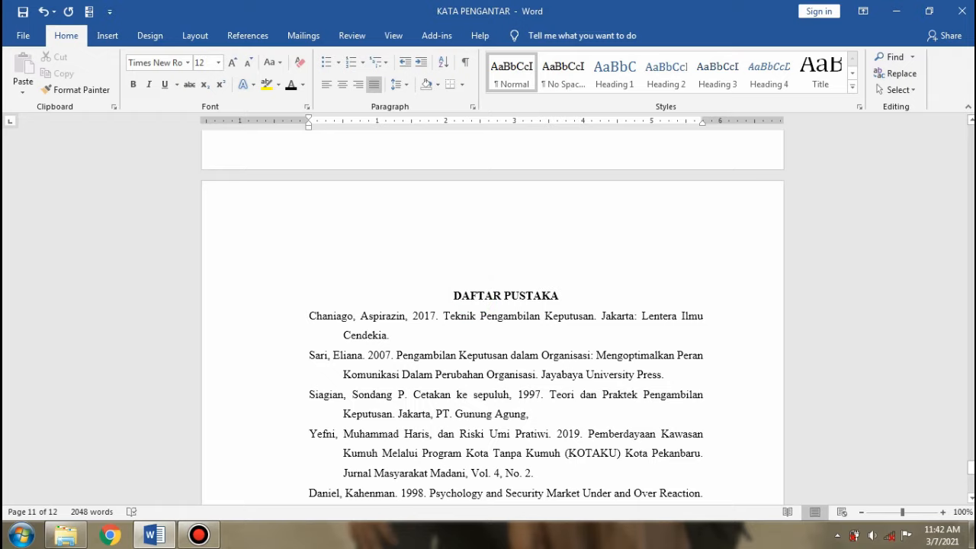
{"action": "left_click_drag", "start_coordinate": [970, 467], "coordinate": [970, 206]}
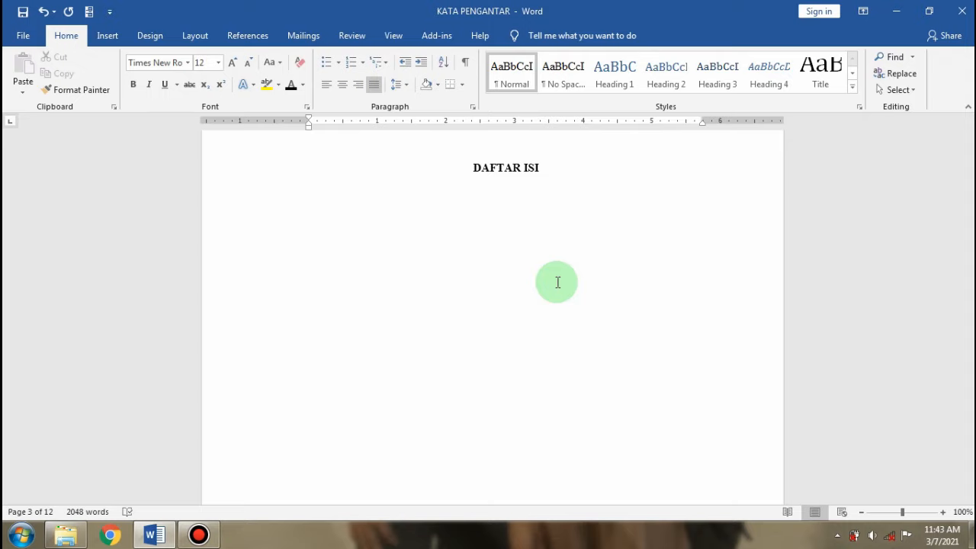
{"action": "left_click", "coordinate": [494, 202]}
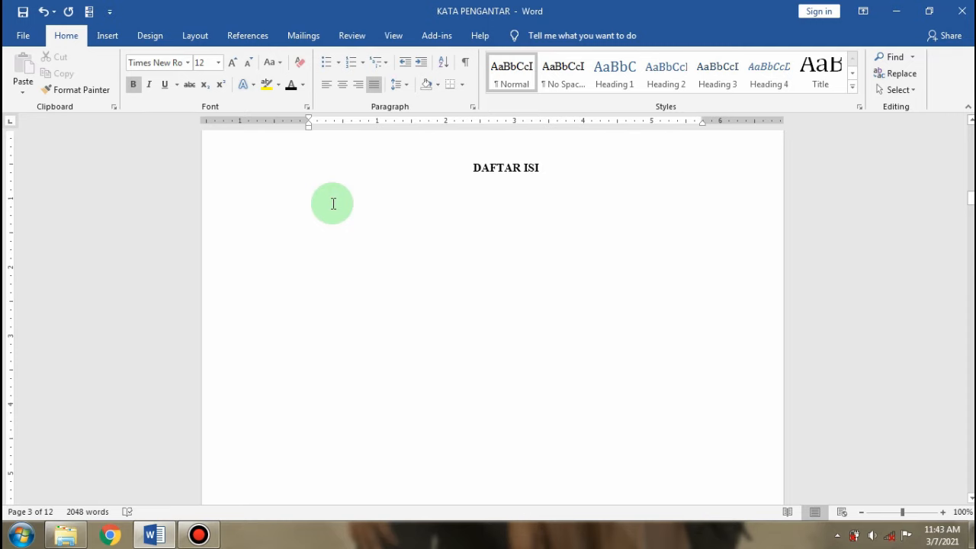
{"action": "left_click", "coordinate": [247, 36]}
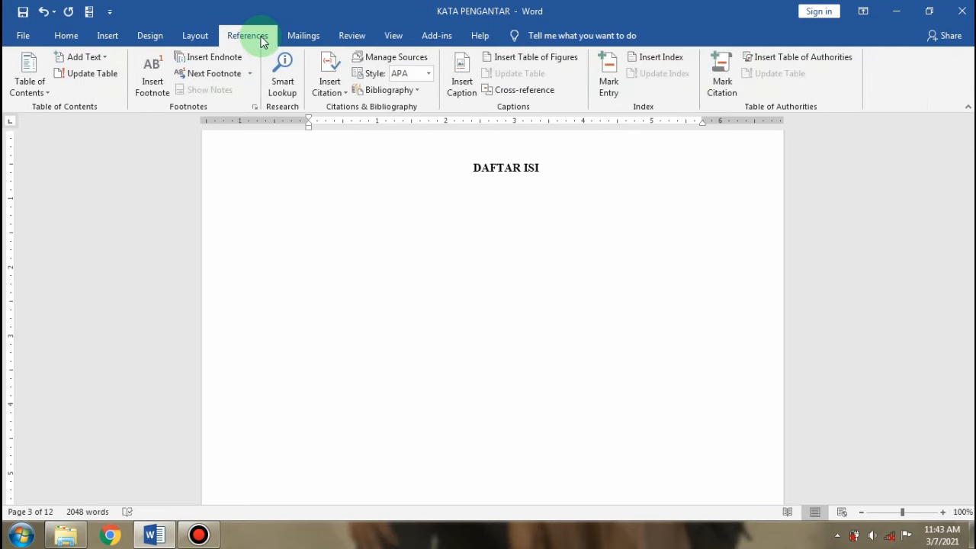
{"action": "left_click", "coordinate": [46, 95]}
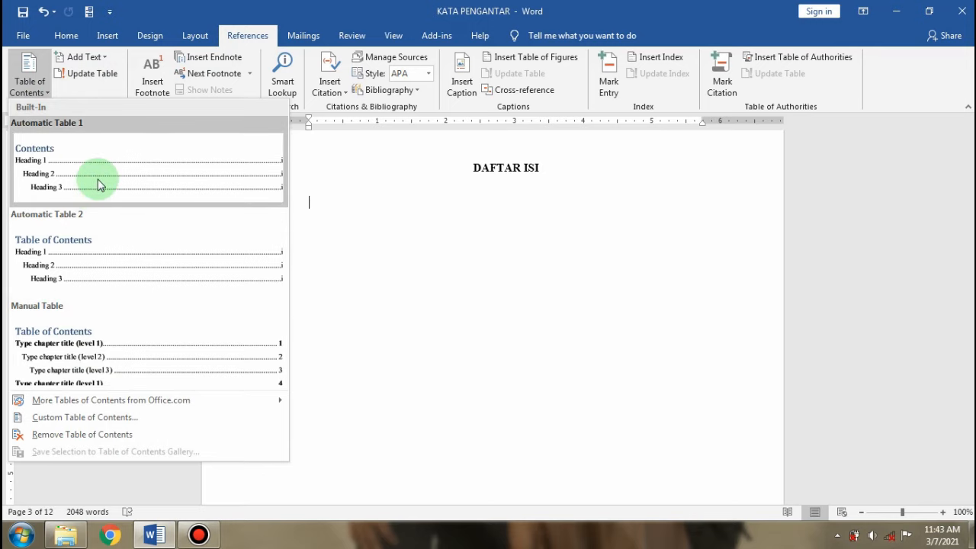
{"action": "left_click", "coordinate": [98, 181]}
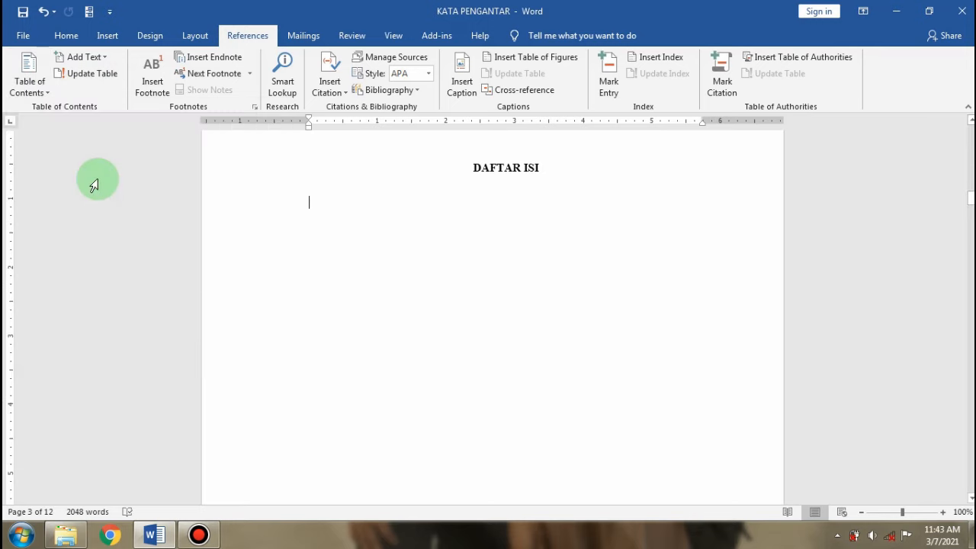
{"action": "scroll", "coordinate": [389, 297], "scroll_direction": "up", "scroll_amount": 6}
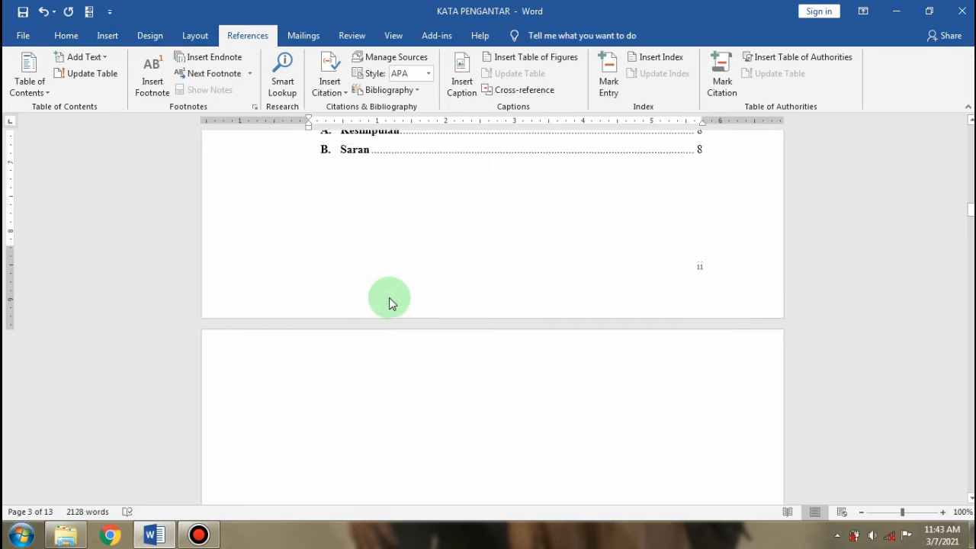
{"action": "scroll", "coordinate": [390, 297], "scroll_direction": "up", "scroll_amount": 6}
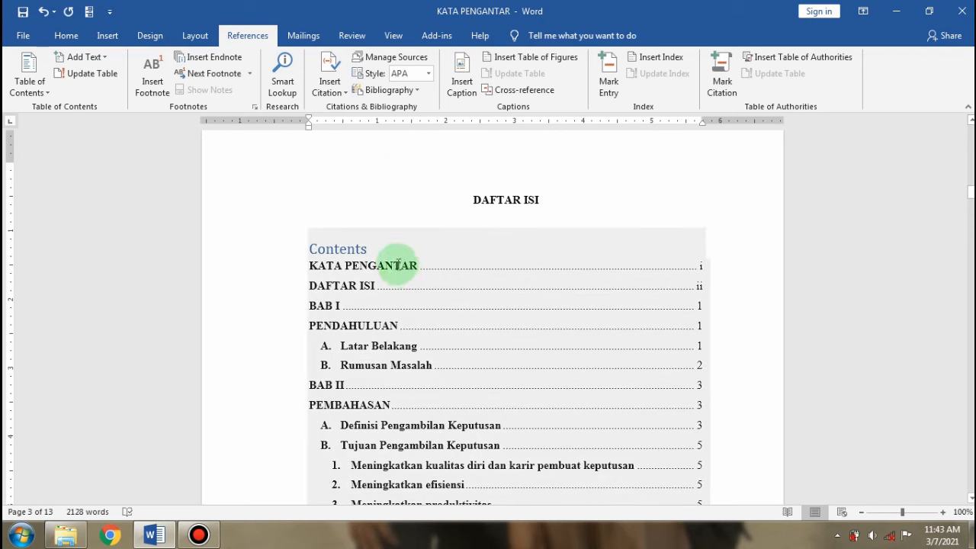
Review the entries, heading levels and page numbers in the new table of contents and the blank page after it
{"action": "scroll", "coordinate": [431, 201], "scroll_direction": "down", "scroll_amount": 3}
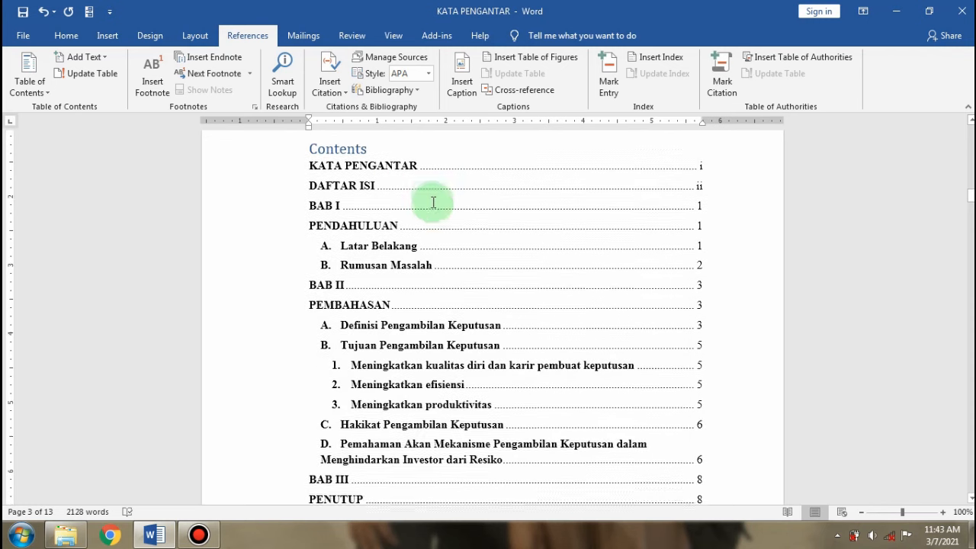
{"action": "scroll", "coordinate": [434, 201], "scroll_direction": "down", "scroll_amount": 3}
{"action": "scroll", "coordinate": [435, 202], "scroll_direction": "up", "scroll_amount": 4}
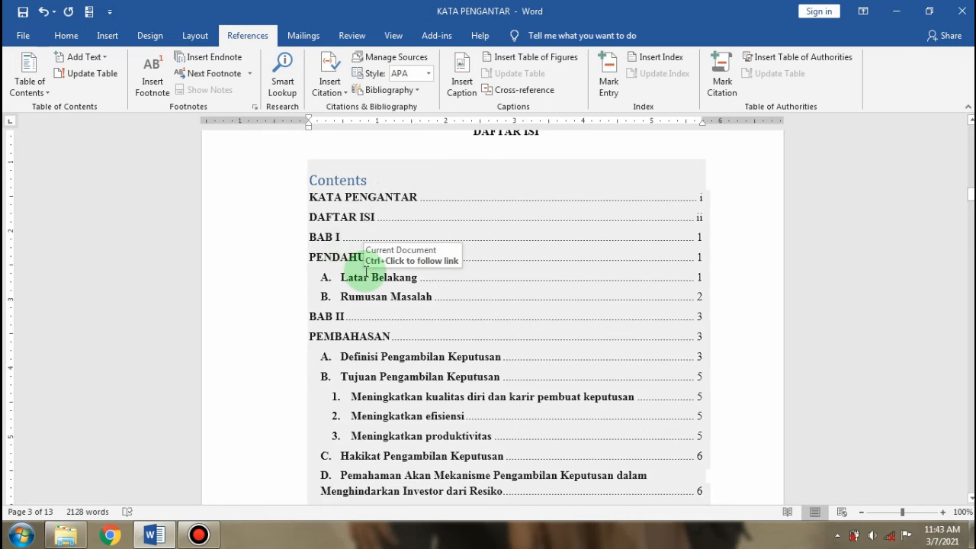
{"action": "scroll", "coordinate": [358, 266], "scroll_direction": "down", "scroll_amount": 2}
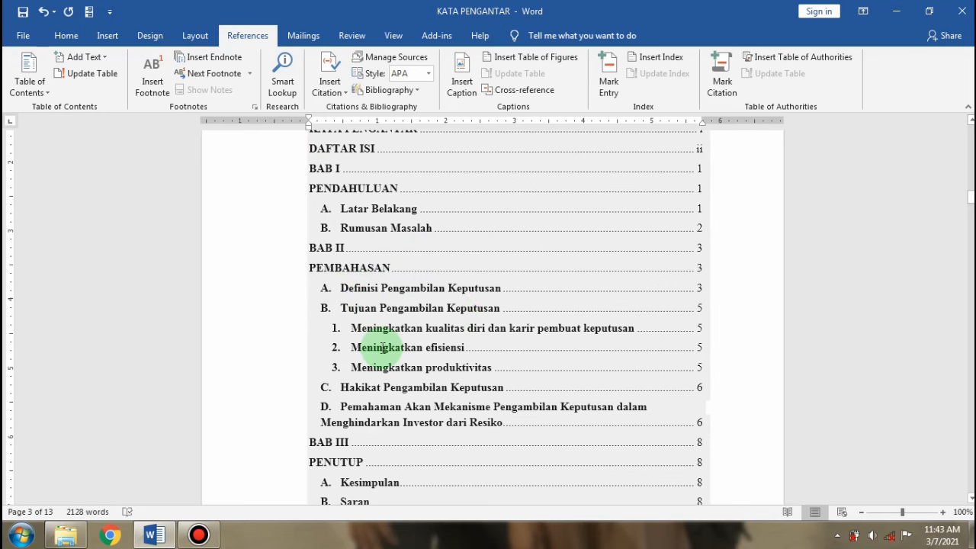
{"action": "scroll", "coordinate": [520, 320], "scroll_direction": "down", "scroll_amount": 3}
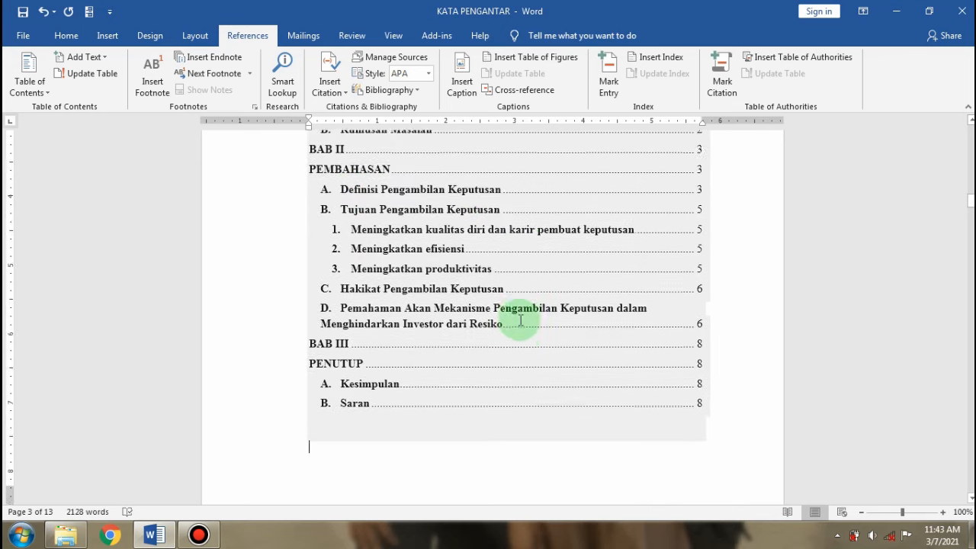
{"action": "scroll", "coordinate": [519, 320], "scroll_direction": "down", "scroll_amount": 1}
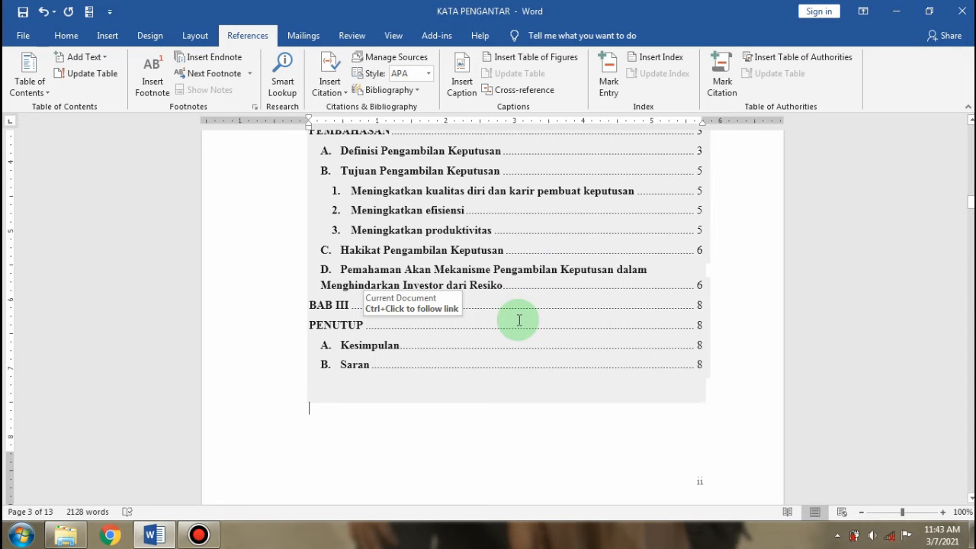
{"action": "scroll", "coordinate": [497, 381], "scroll_direction": "down", "scroll_amount": 7}
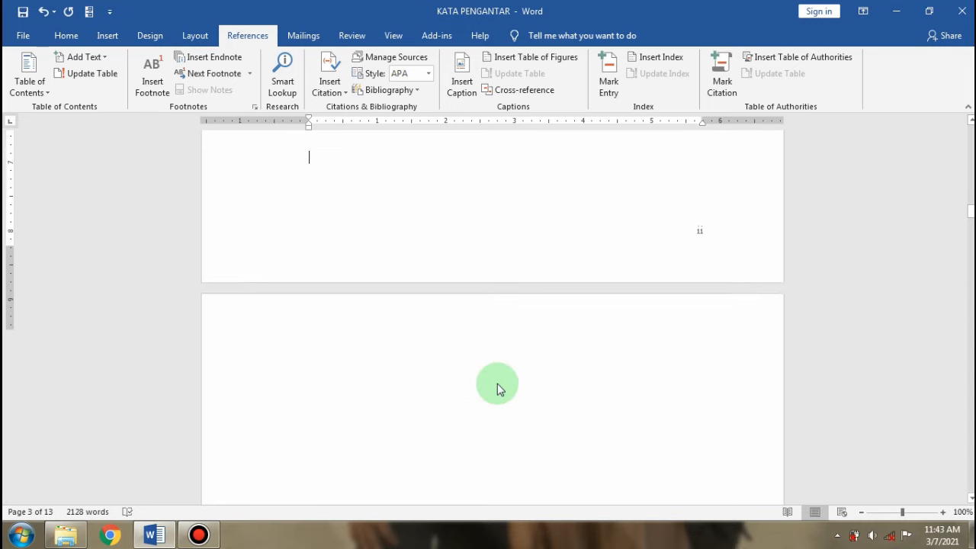
{"action": "scroll", "coordinate": [497, 389], "scroll_direction": "up", "scroll_amount": 4}
{"action": "scroll", "coordinate": [494, 386], "scroll_direction": "down", "scroll_amount": 7}
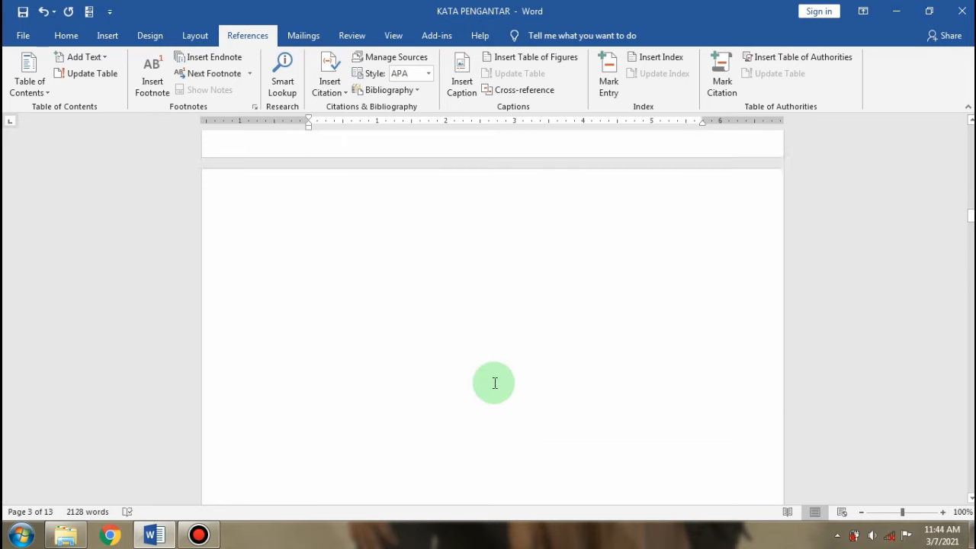
Delete the empty lines and the blank page between the table of contents and the chapter heading BAB I
{"action": "scroll", "coordinate": [494, 383], "scroll_direction": "down", "scroll_amount": 20}
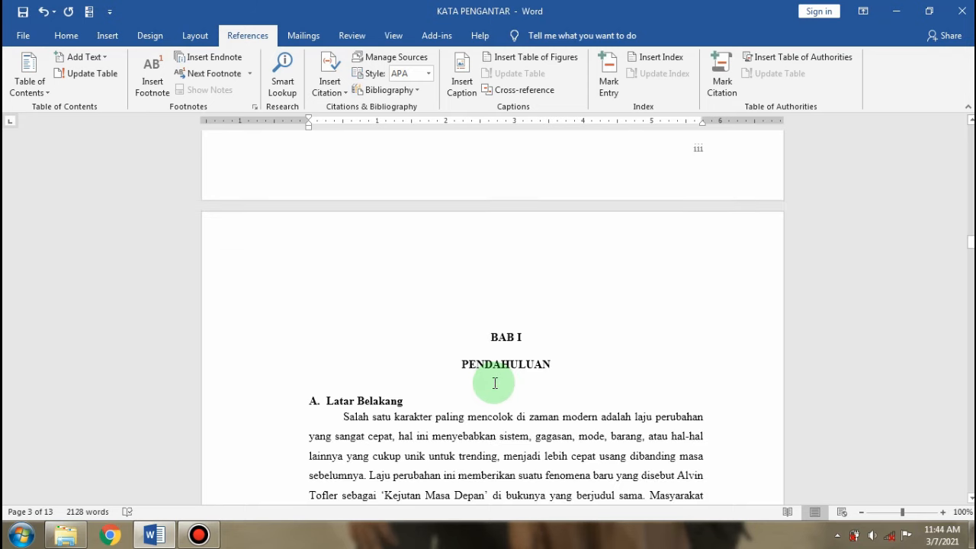
{"action": "left_click", "coordinate": [488, 324]}
{"action": "left_click", "coordinate": [488, 306]}
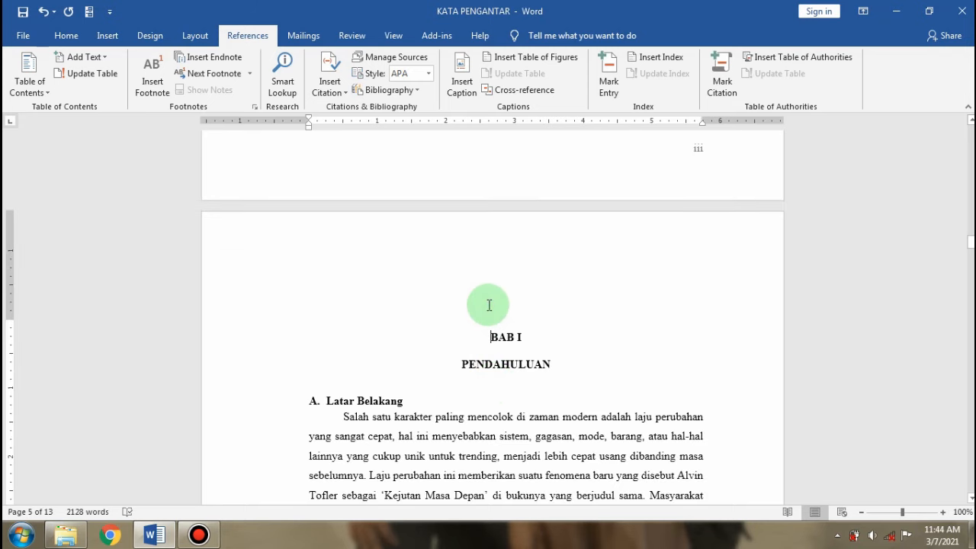
{"action": "key", "text": "BackSpace"}
{"action": "key", "text": "BackSpace"}
{"action": "key", "text": "BackSpace"}
{"action": "key", "text": "BackSpace"}
{"action": "key", "text": "BackSpace"}
{"action": "key", "text": "BackSpace"}
{"action": "key", "text": "BackSpace"}
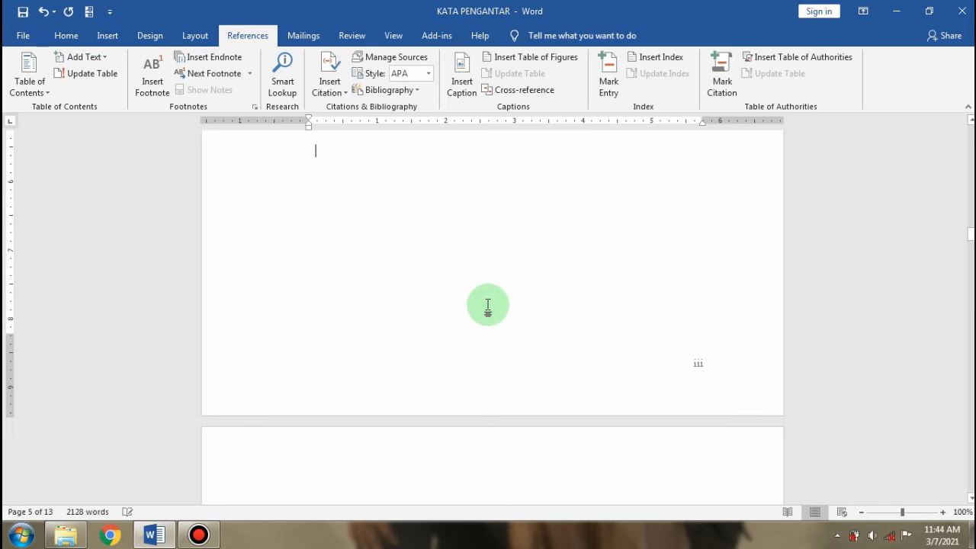
{"action": "key", "text": "BackSpace"}
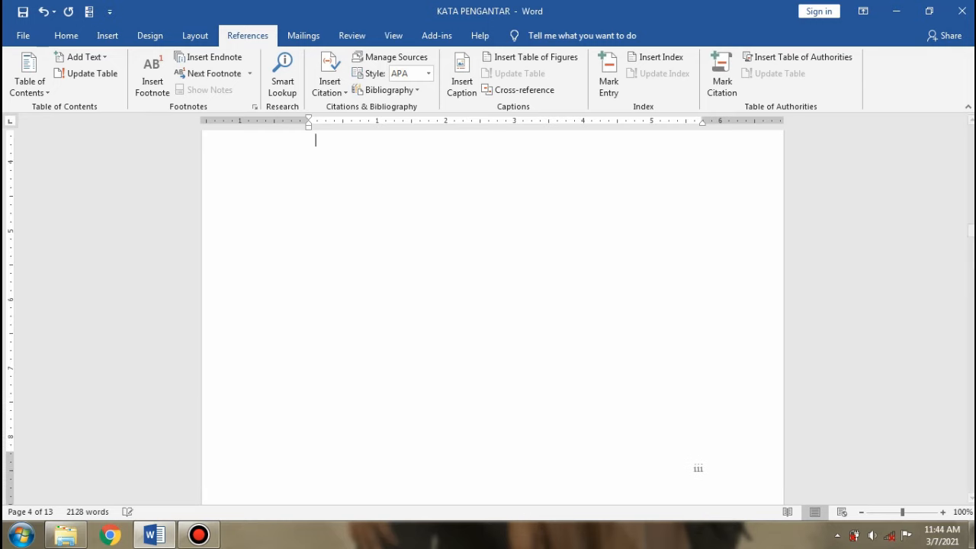
{"action": "scroll", "coordinate": [536, 343], "scroll_direction": "down", "scroll_amount": 5}
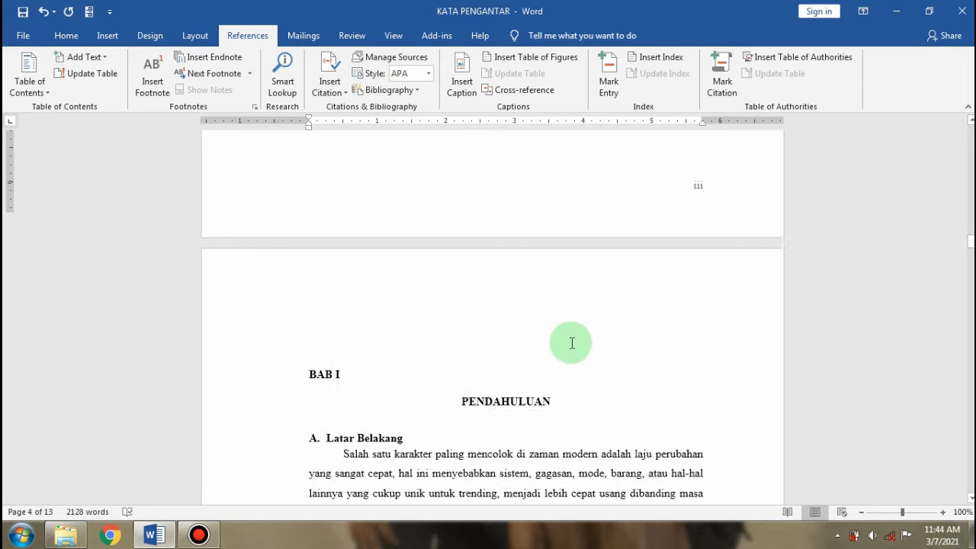
{"action": "left_click", "coordinate": [473, 300]}
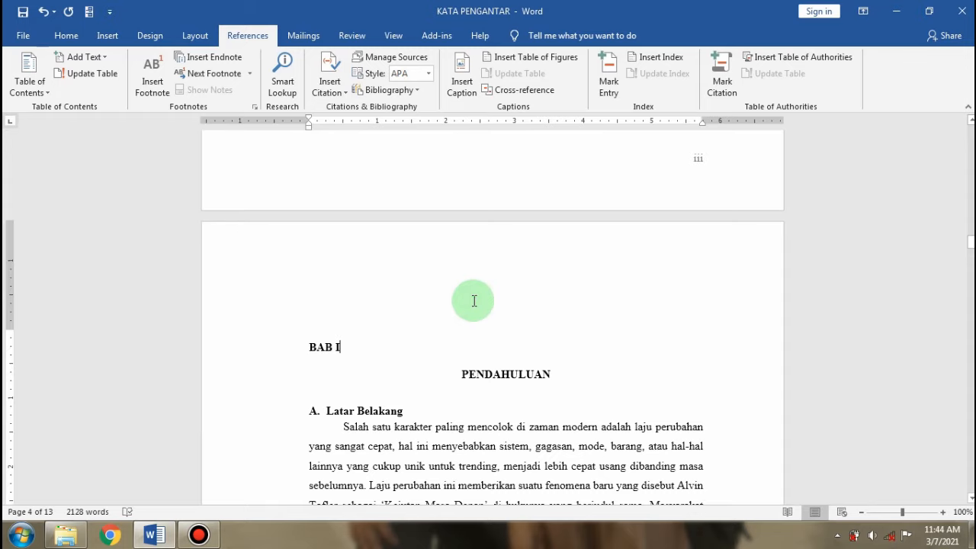
{"action": "scroll", "coordinate": [472, 301], "scroll_direction": "up", "scroll_amount": 5}
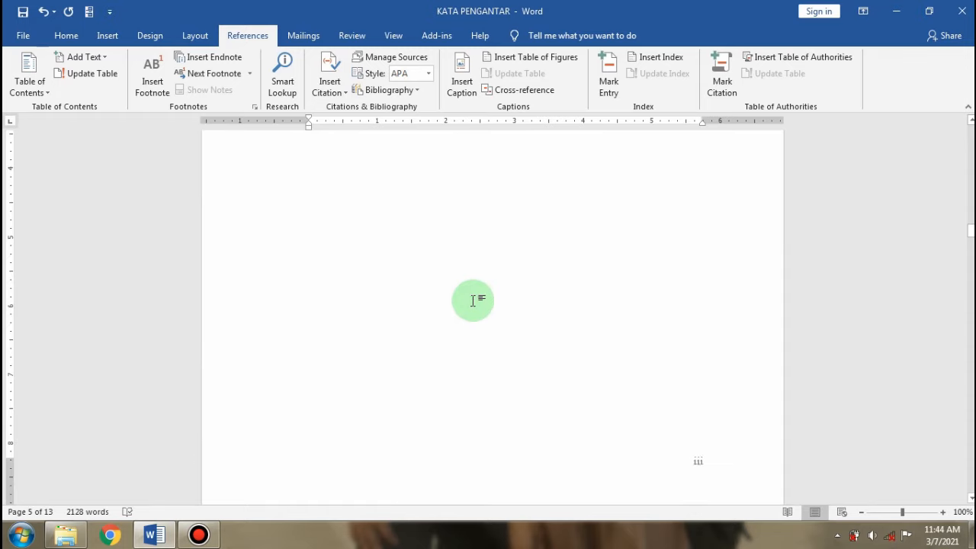
{"action": "key", "text": "BackSpace"}
{"action": "key", "text": "BackSpace"}
{"action": "key", "text": "BackSpace"}
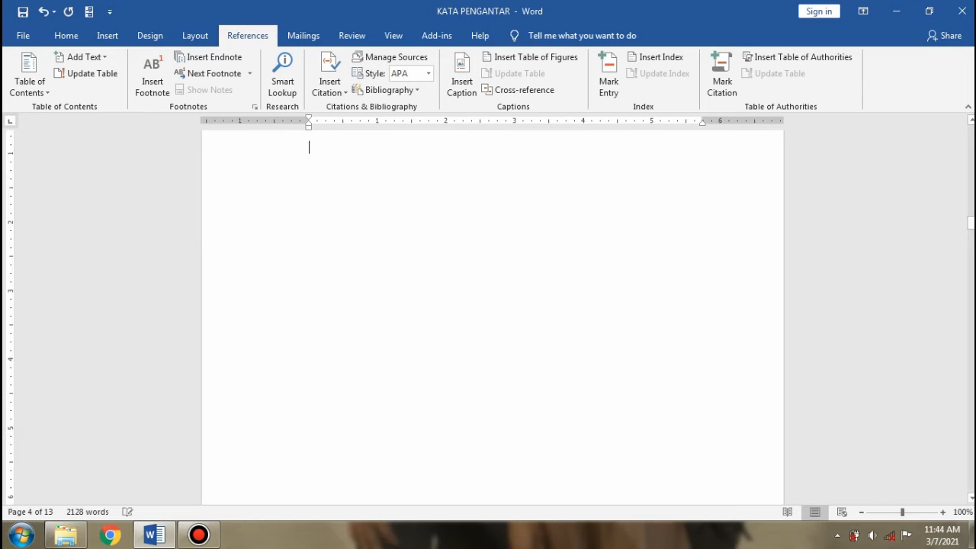
{"action": "key", "text": "BackSpace"}
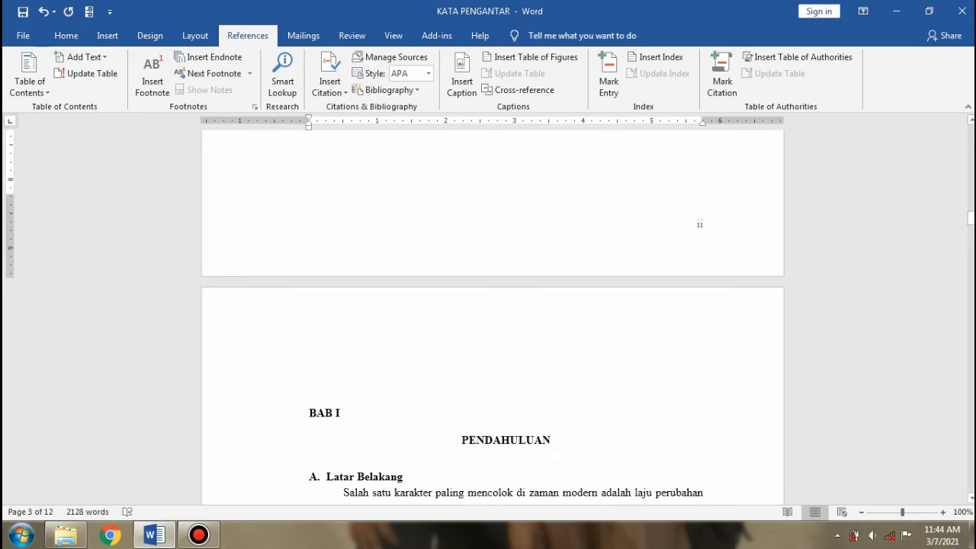
Centre the chapter heading BAB I above PENDAHULUAN
{"action": "left_click", "coordinate": [319, 413]}
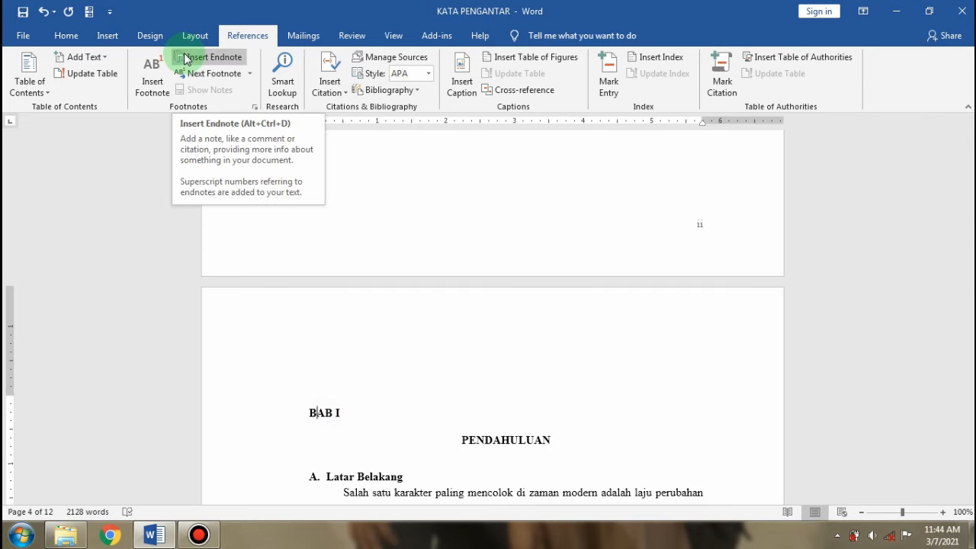
{"action": "left_click", "coordinate": [68, 38]}
{"action": "left_click", "coordinate": [342, 84]}
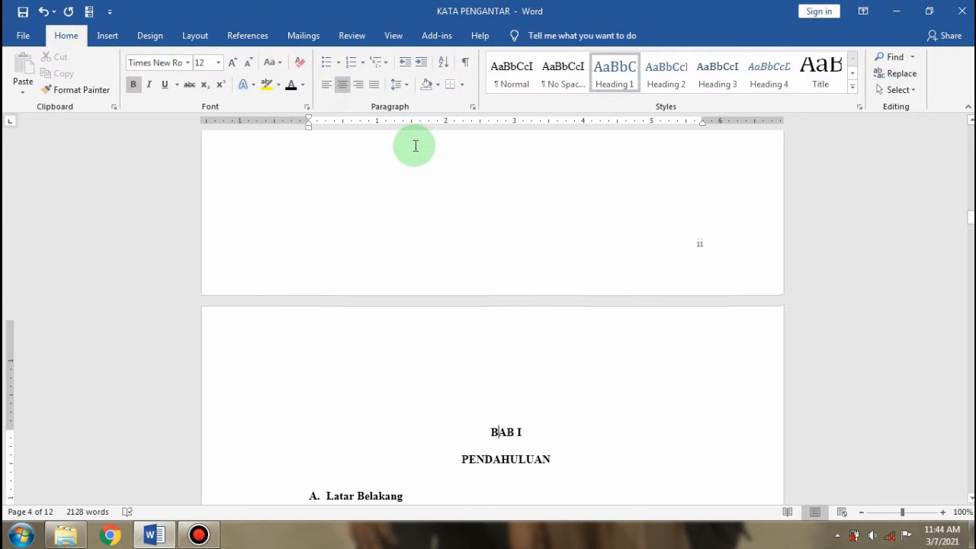
Delete the Contents title above the first entry of the table of contents
{"action": "scroll", "coordinate": [415, 145], "scroll_direction": "up", "scroll_amount": 5}
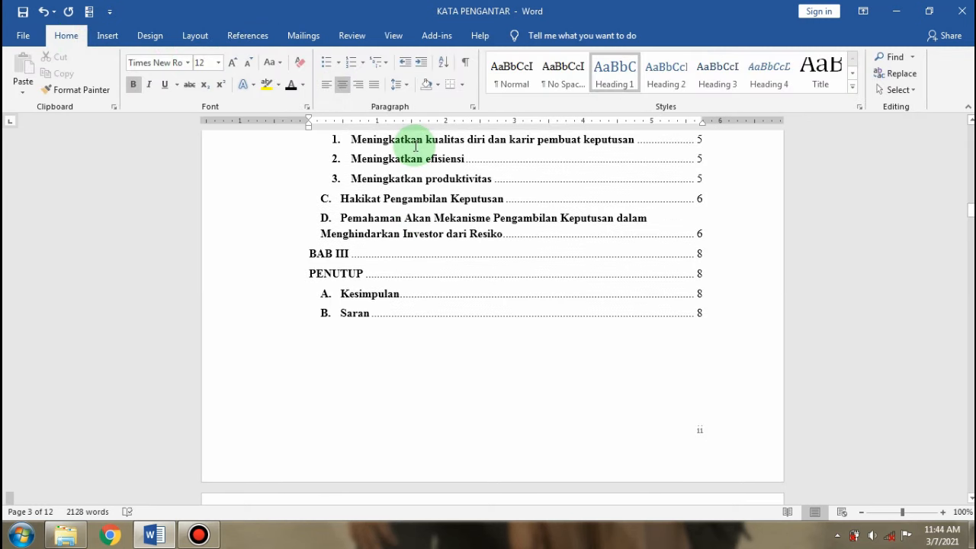
{"action": "scroll", "coordinate": [416, 145], "scroll_direction": "up", "scroll_amount": 6}
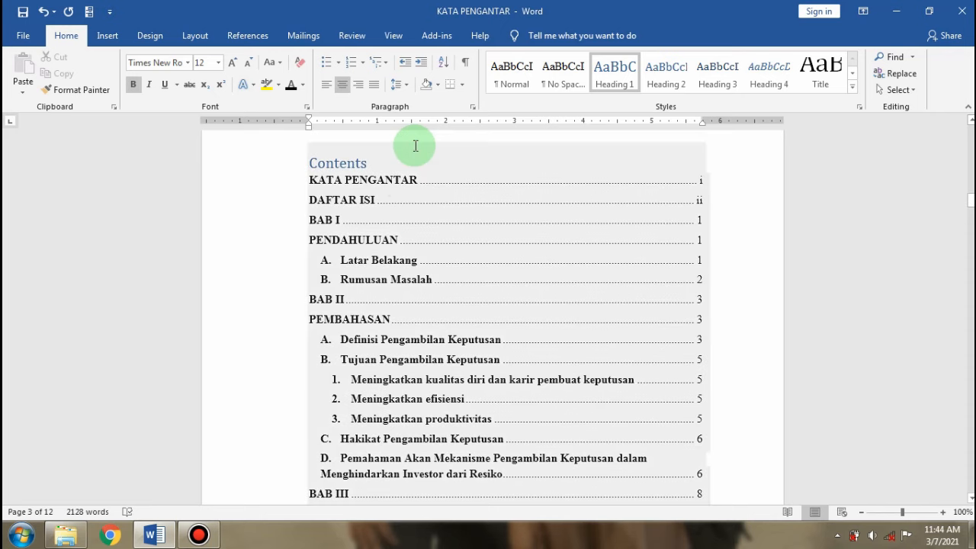
{"action": "left_click", "coordinate": [373, 163]}
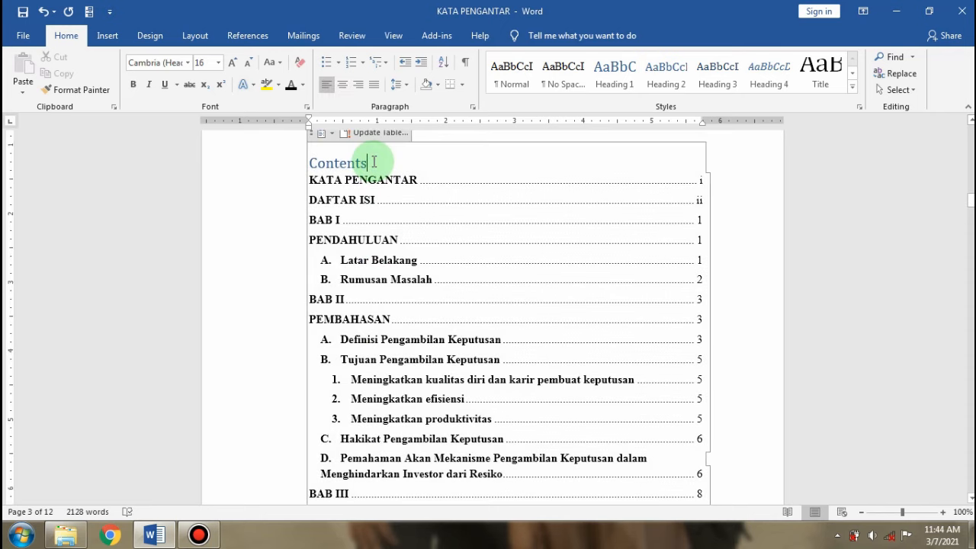
{"action": "key", "text": "BackSpace"}
{"action": "key", "text": "BackSpace"}
{"action": "key", "text": "BackSpace"}
{"action": "key", "text": "BackSpace"}
{"action": "key", "text": "BackSpace"}
{"action": "key", "text": "BackSpace"}
{"action": "key", "text": "BackSpace"}
{"action": "key", "text": "BackSpace"}
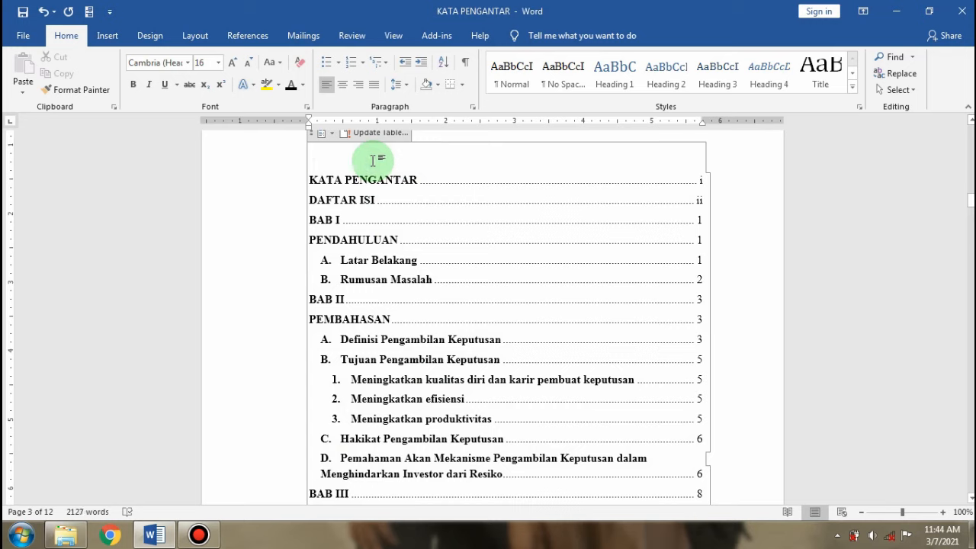
Follow the table of contents link to C. Hakikat Pengambilan Keputusan and check the page number at the foot of that page
{"action": "scroll", "coordinate": [549, 327], "scroll_direction": "down", "scroll_amount": 4}
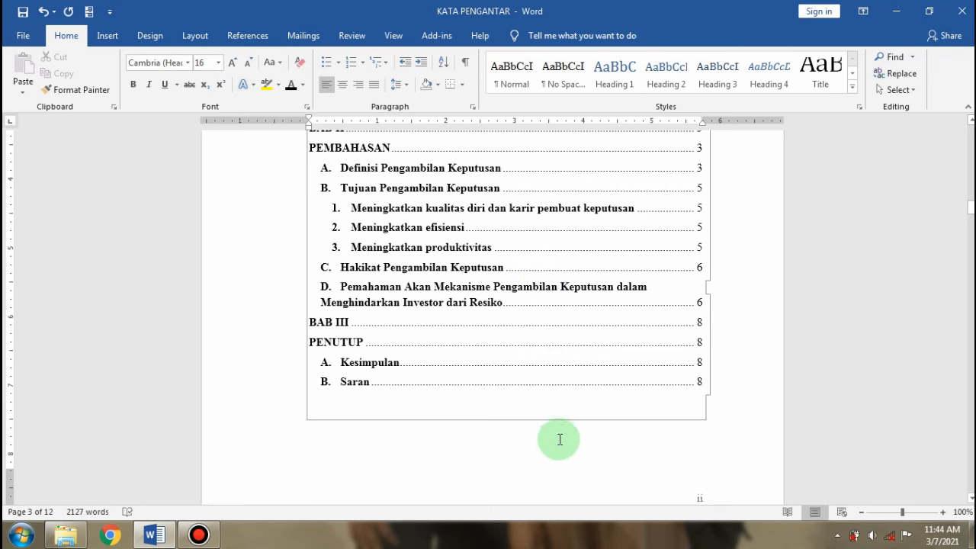
{"action": "scroll", "coordinate": [677, 353], "scroll_direction": "up", "scroll_amount": 3}
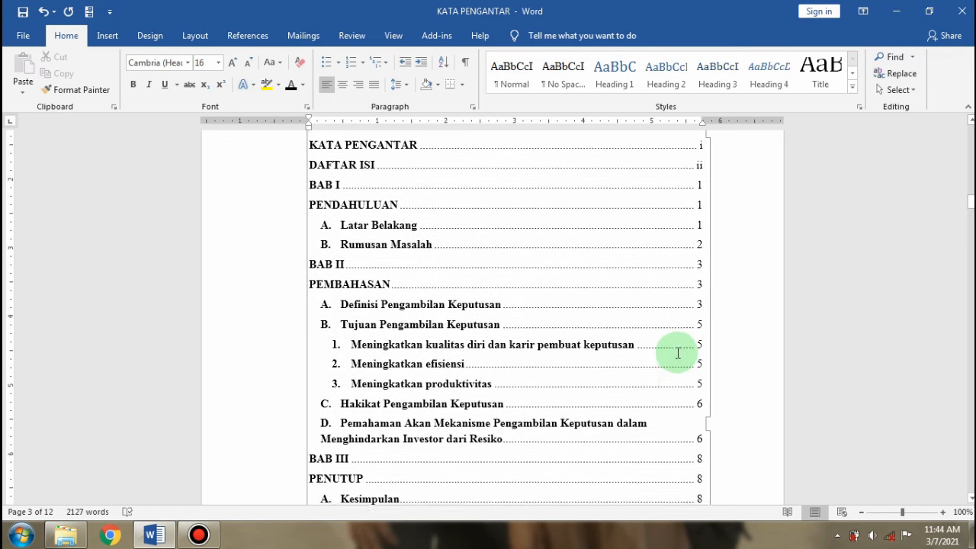
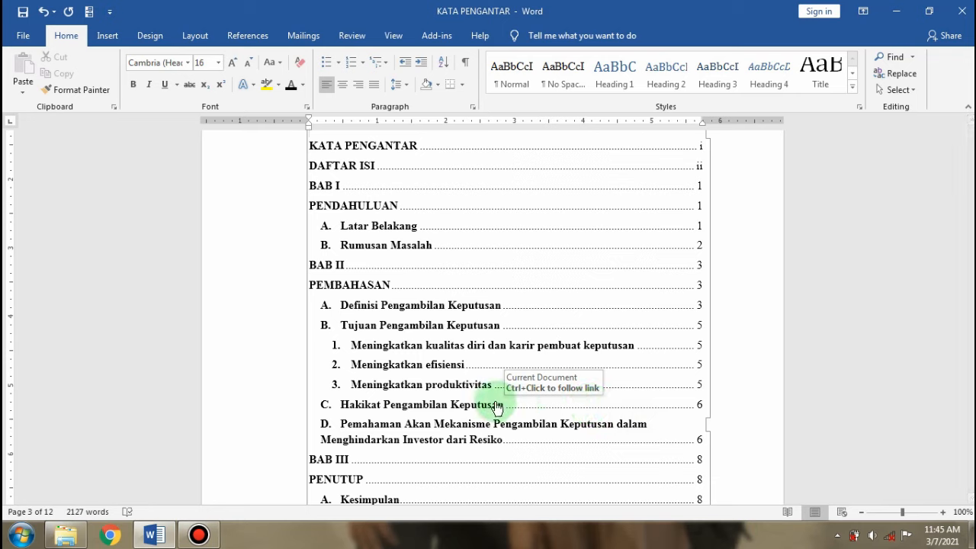
{"action": "left_click", "coordinate": [443, 413], "text": "ctrl"}
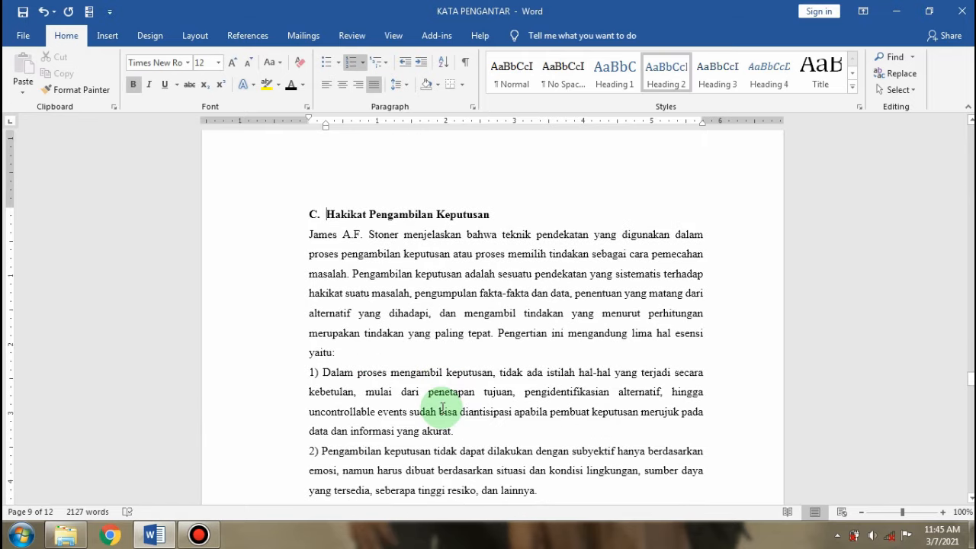
{"action": "scroll", "coordinate": [445, 402], "scroll_direction": "down", "scroll_amount": 8}
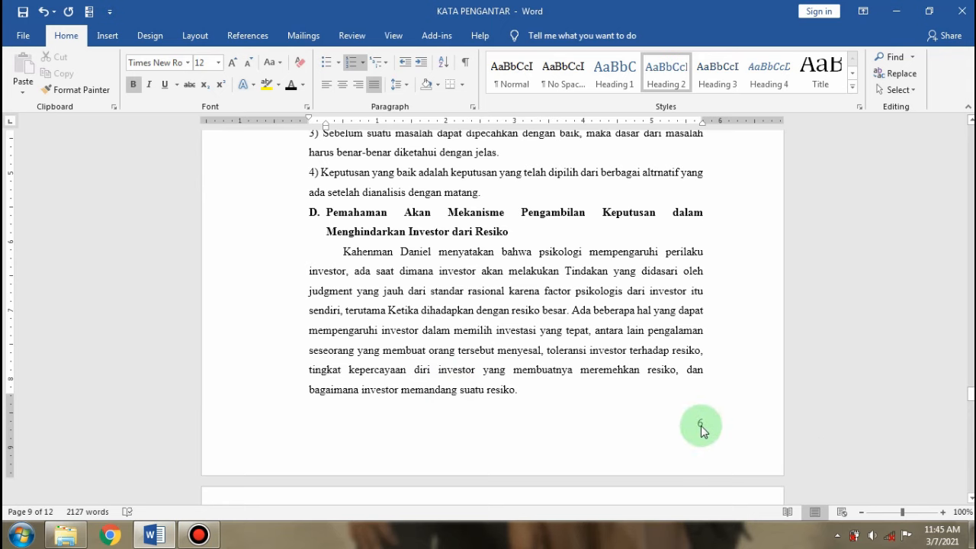
Return to the table of contents and follow the link to the Meningkatkan efisiensi subheading
{"action": "left_click_drag", "start_coordinate": [971, 393], "coordinate": [970, 130]}
{"action": "scroll", "coordinate": [615, 318], "scroll_direction": "down", "scroll_amount": 8}
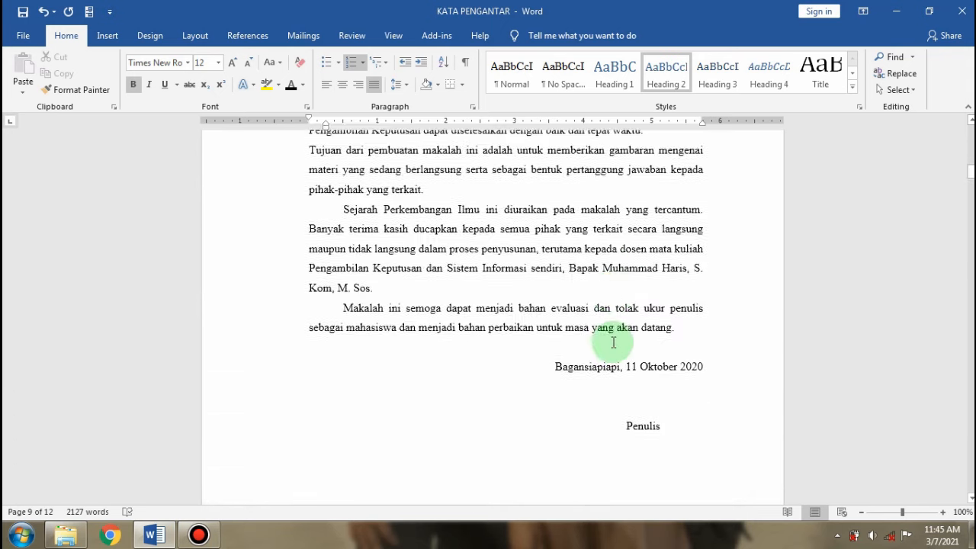
{"action": "scroll", "coordinate": [613, 342], "scroll_direction": "down", "scroll_amount": 10}
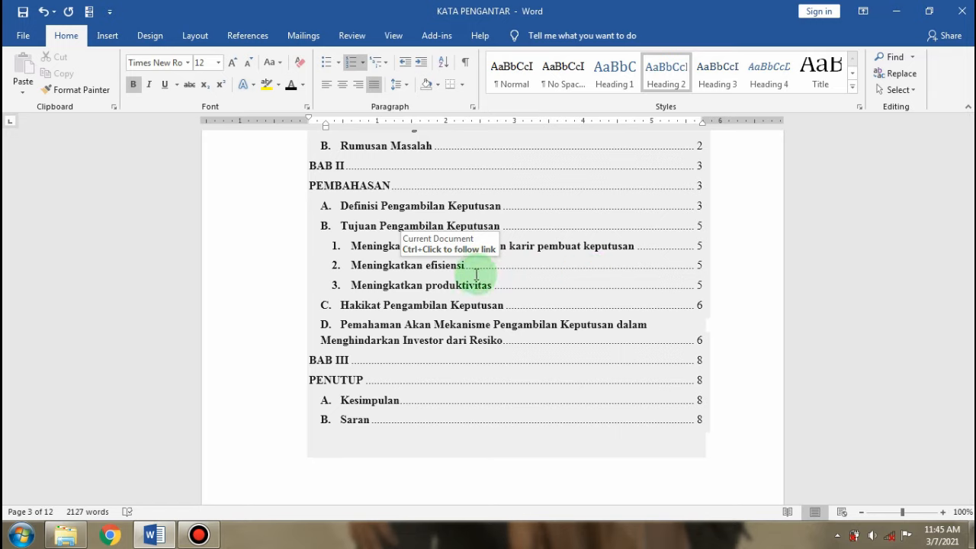
{"action": "left_click", "coordinate": [448, 270], "text": "ctrl"}
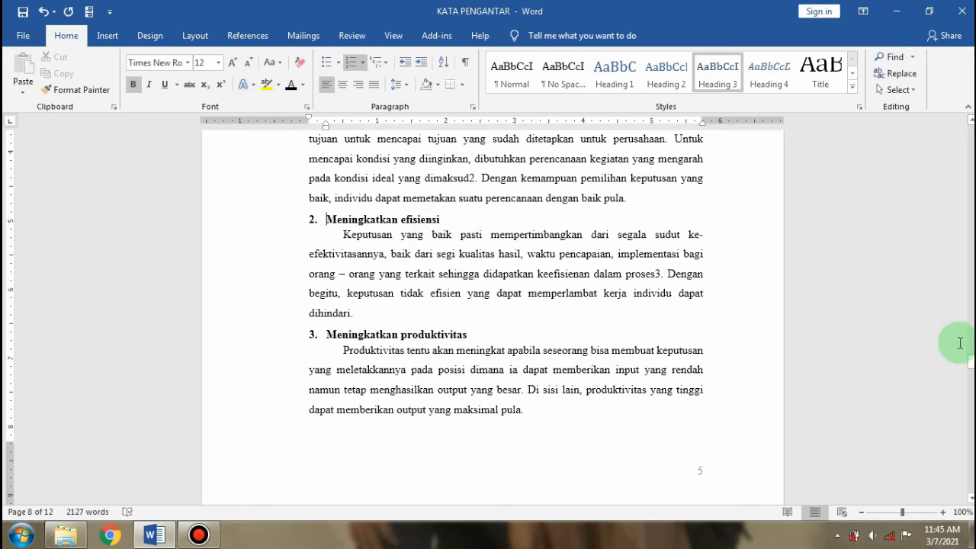
Go back to the DAFTAR ISI page and review the finished table of contents from its heading to the last entry
{"action": "scroll", "coordinate": [673, 304], "scroll_direction": "up", "scroll_amount": 10}
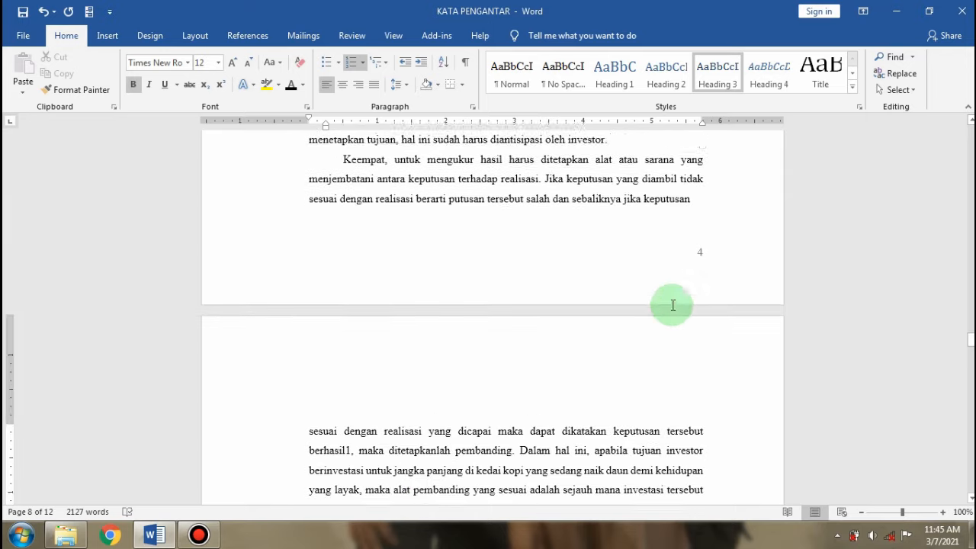
{"action": "scroll", "coordinate": [672, 304], "scroll_direction": "up", "scroll_amount": 15}
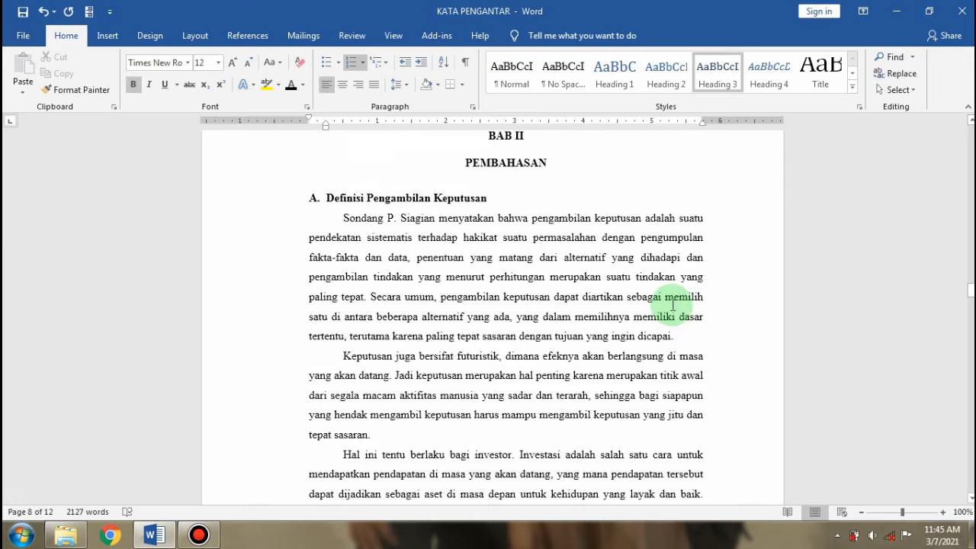
{"action": "scroll", "coordinate": [672, 304], "scroll_direction": "up", "scroll_amount": 20}
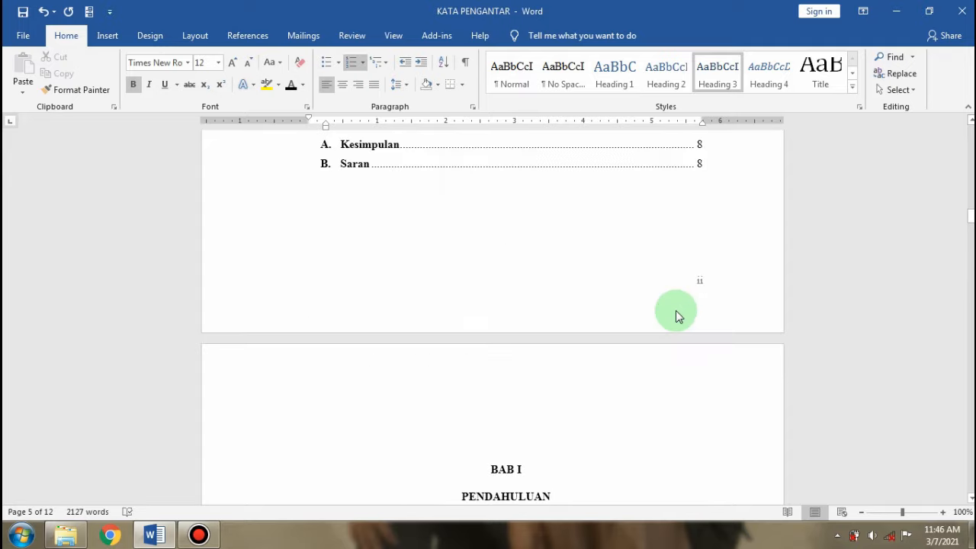
{"action": "scroll", "coordinate": [675, 310], "scroll_direction": "up", "scroll_amount": 8}
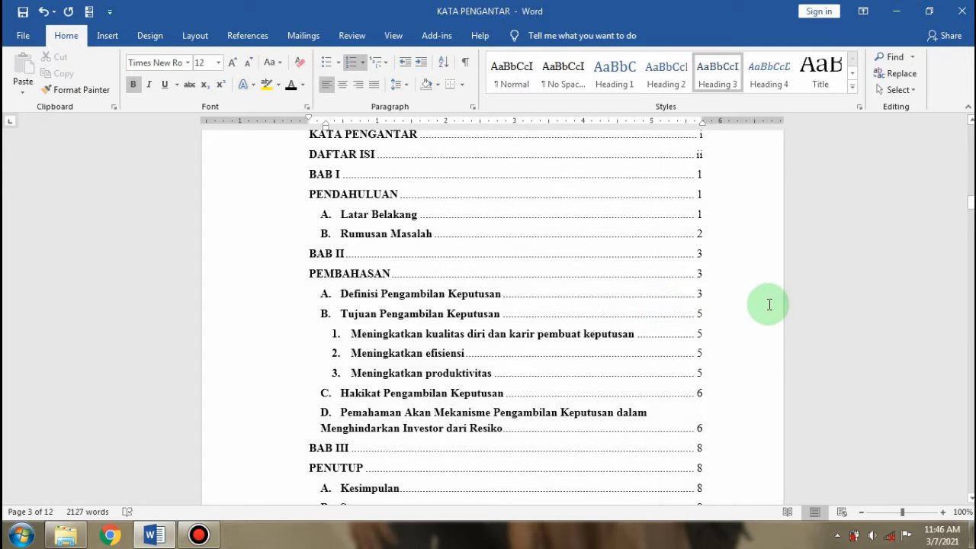
{"action": "scroll", "coordinate": [766, 303], "scroll_direction": "up", "scroll_amount": 1}
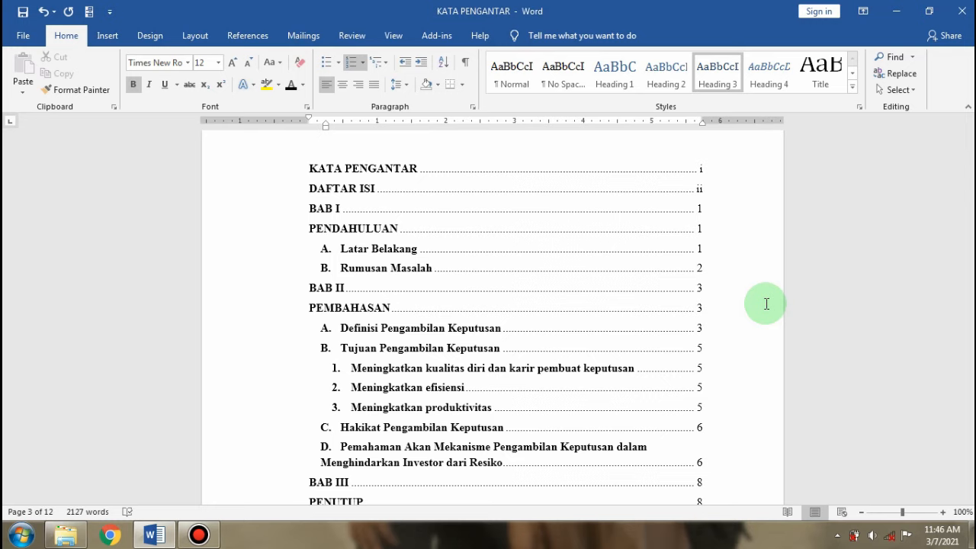
{"action": "scroll", "coordinate": [766, 303], "scroll_direction": "down", "scroll_amount": 5}
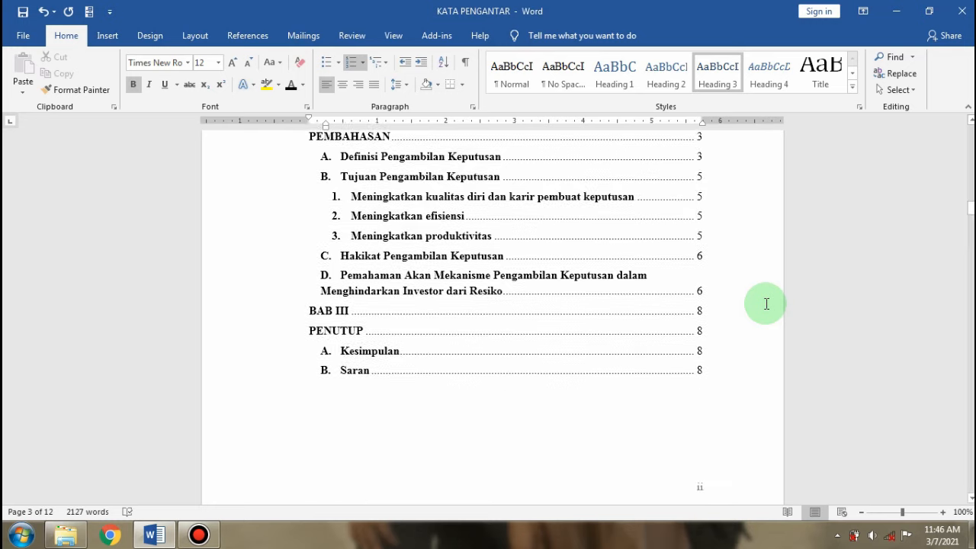
{"action": "scroll", "coordinate": [765, 303], "scroll_direction": "up", "scroll_amount": 2}
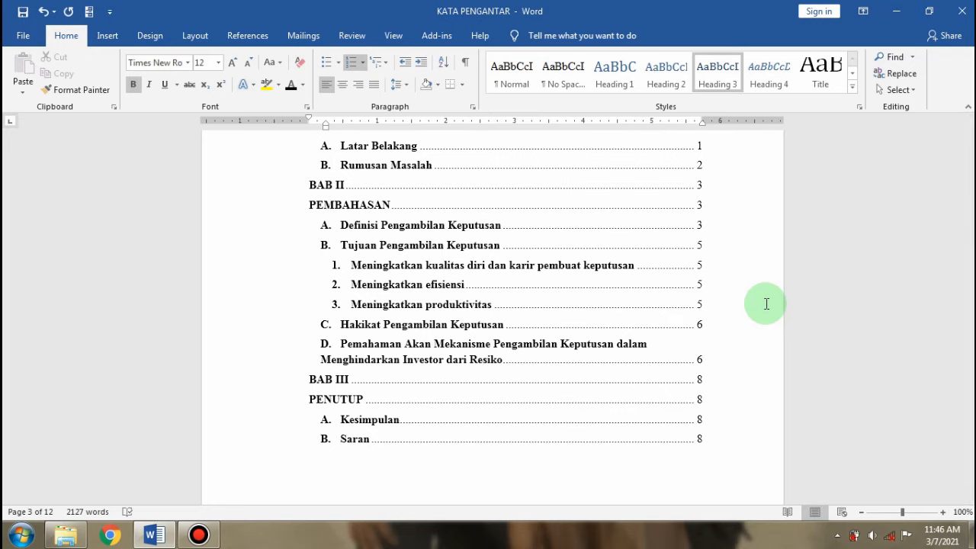
{"action": "scroll", "coordinate": [766, 303], "scroll_direction": "up", "scroll_amount": 5}
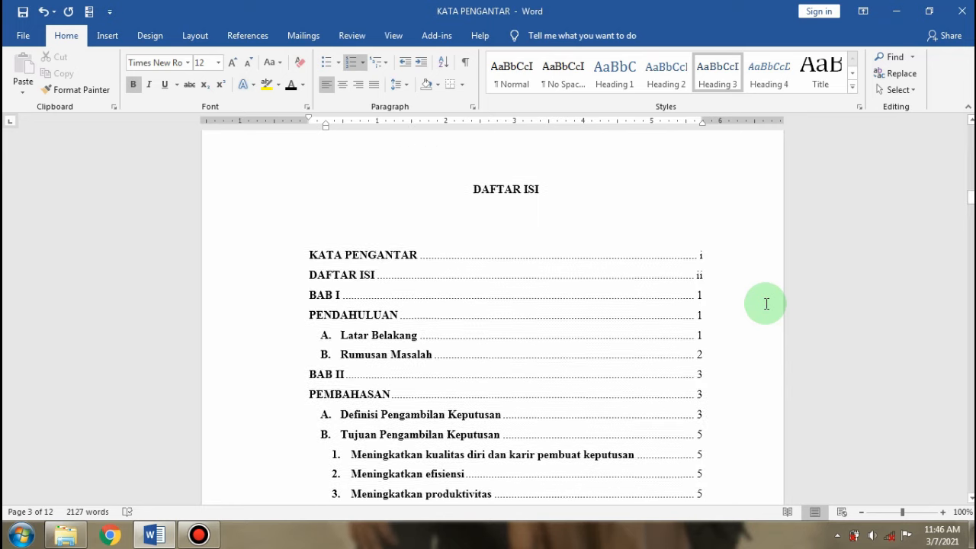
{"action": "scroll", "coordinate": [559, 370], "scroll_direction": "down", "scroll_amount": 3}
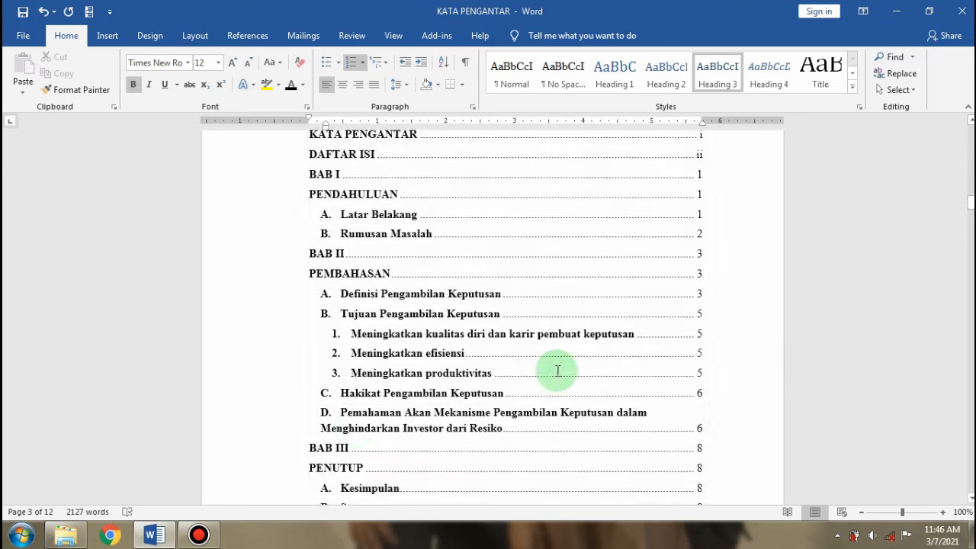